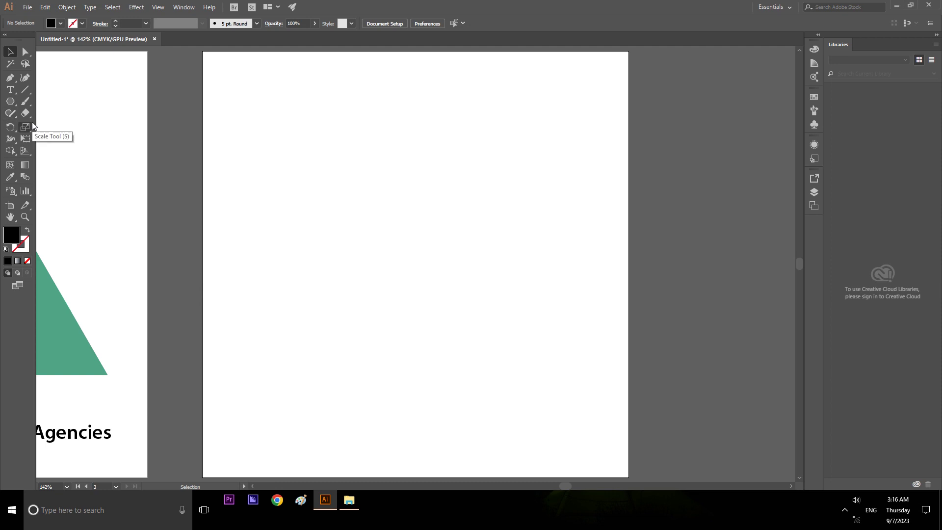
# - Type a letter V on the blank artboard
pyautogui.click(11, 103)
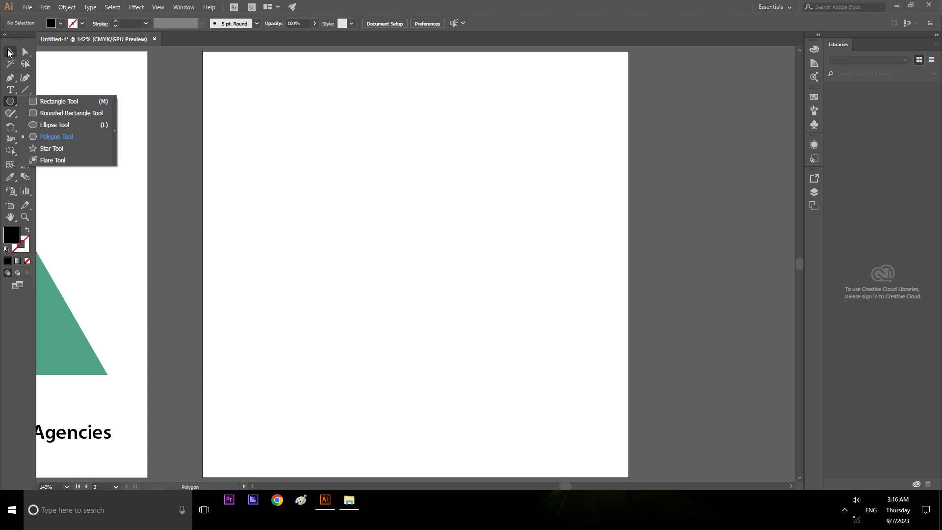
pyautogui.click(11, 90)
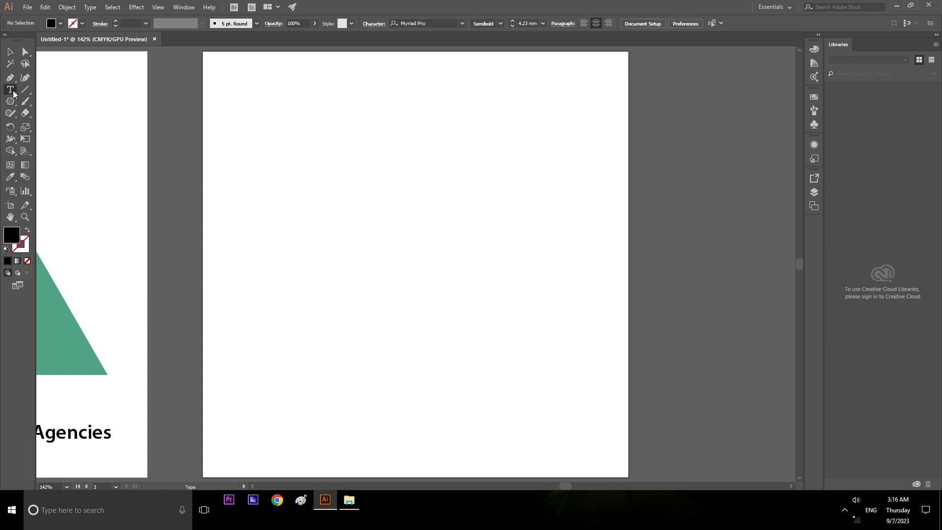
pyautogui.click(375, 253)
pyautogui.write('V')
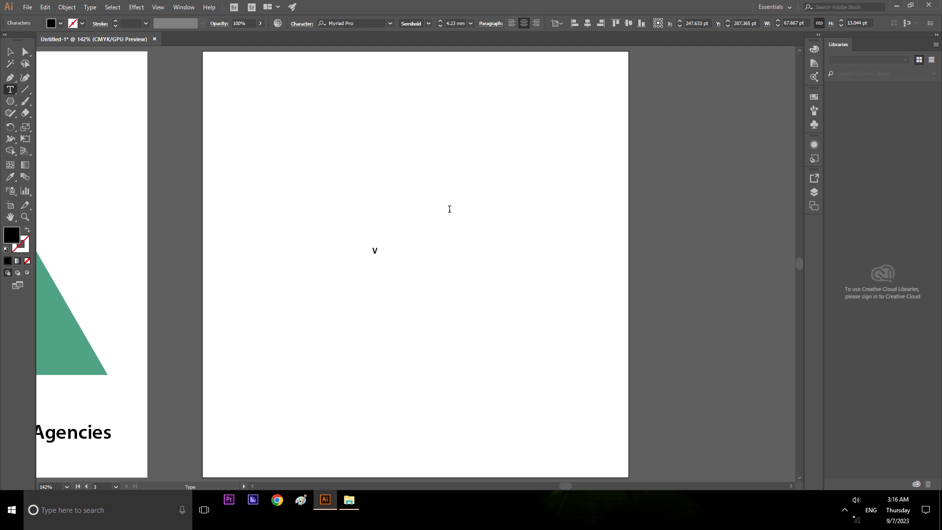
pyautogui.click(10, 52)
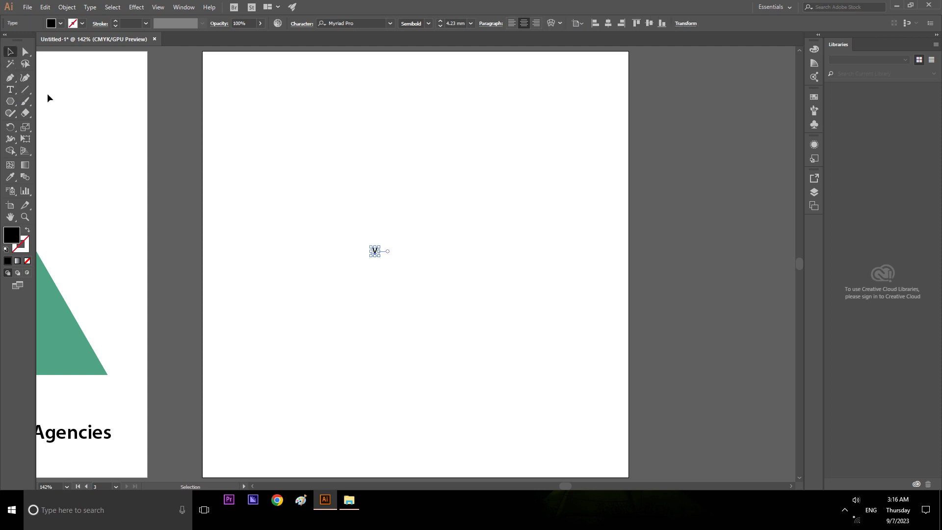
# - Set the V to Myriad Pro Semibold and centre it horizontally and vertically on the artboard
pyautogui.click(427, 24)
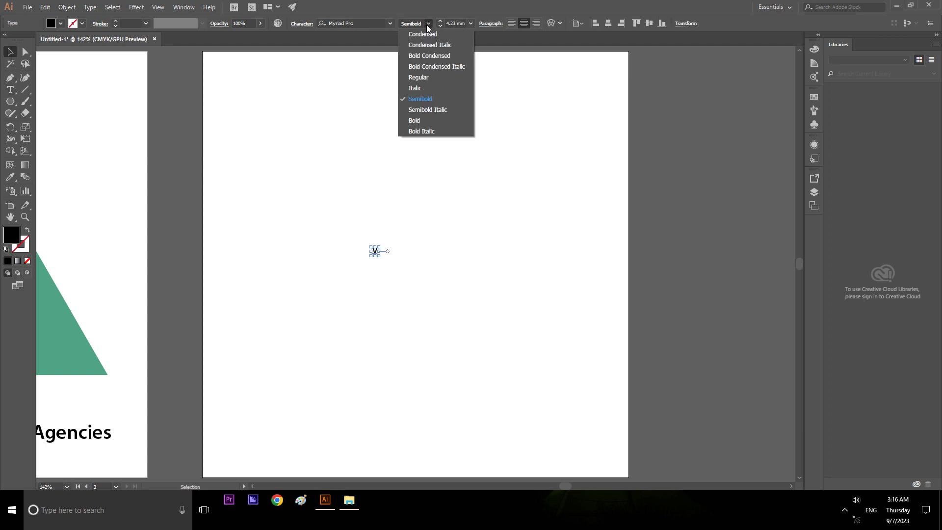
pyautogui.press('Escape')
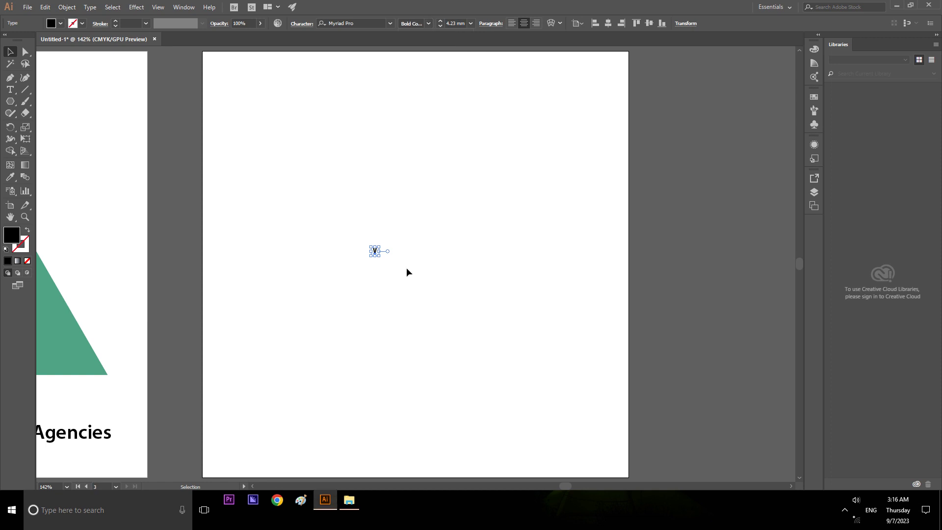
pyautogui.click(431, 24)
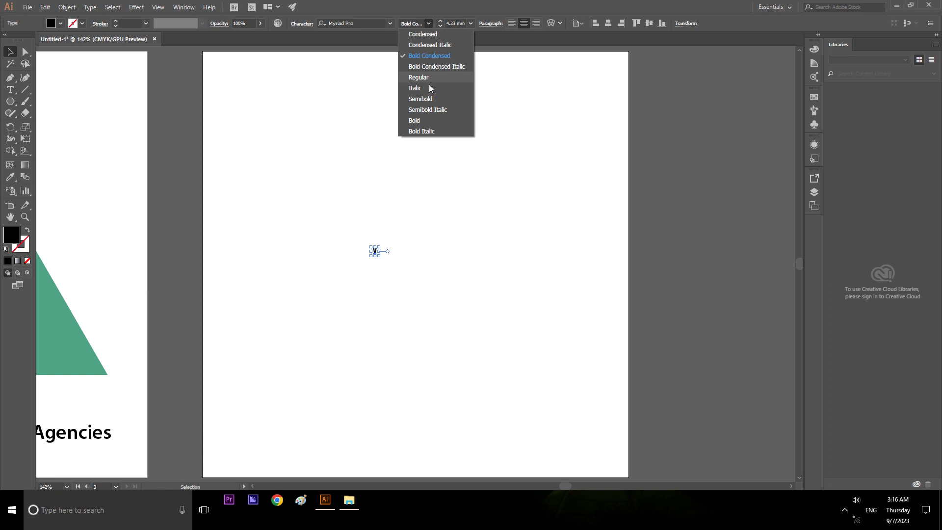
pyautogui.click(428, 99)
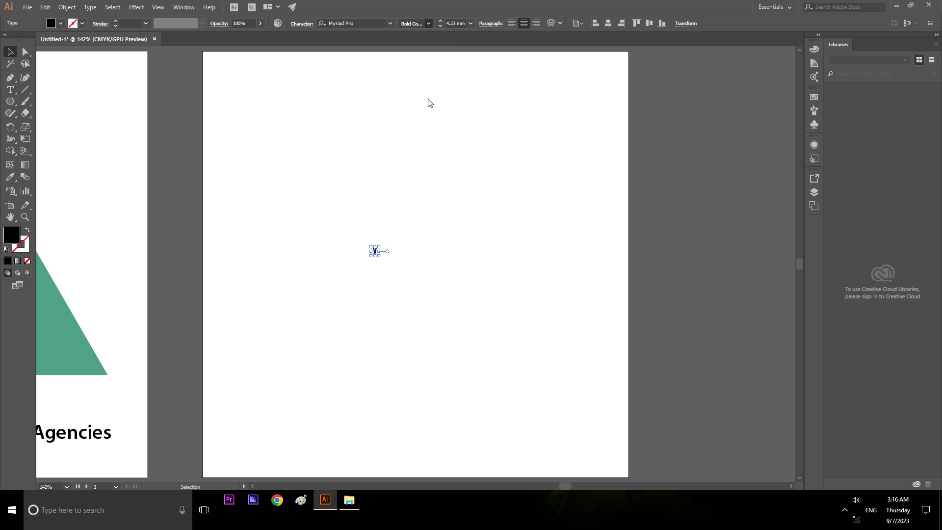
pyautogui.click(609, 27)
pyautogui.click(648, 25)
# - Scale the V up to a large letter and swap its fill and stroke
pyautogui.moveTo(420, 269)
pyautogui.mouseDown()
pyautogui.moveTo(529, 386)
pyautogui.moveTo(518, 418)
pyautogui.mouseUp()
pyautogui.click(699, 236)
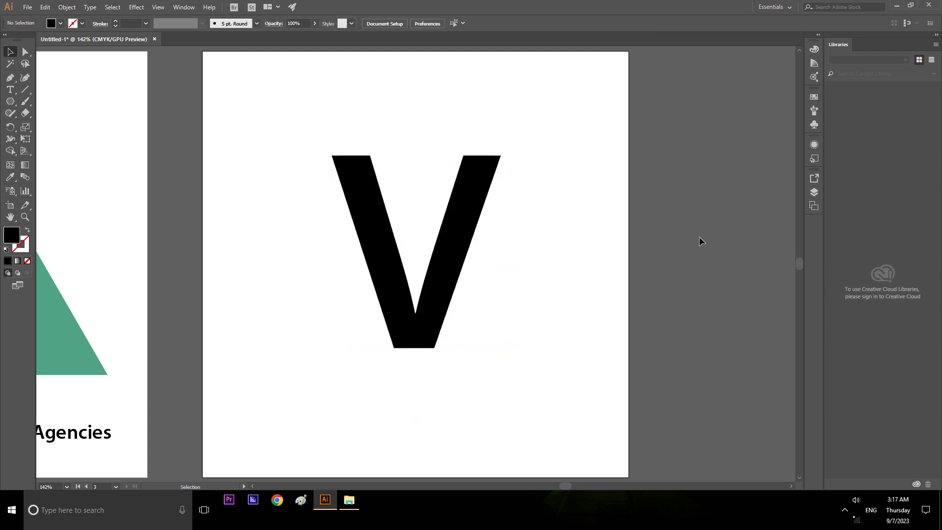
pyautogui.click(475, 226)
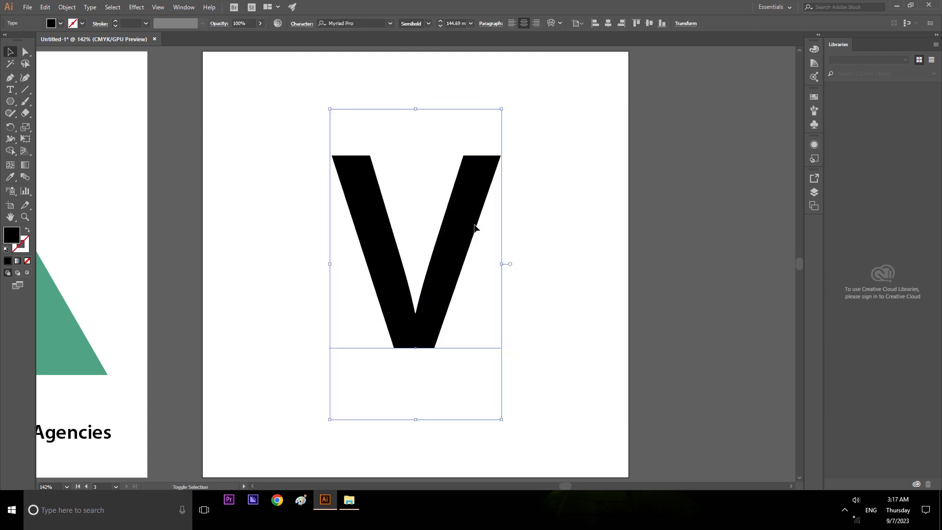
pyautogui.hotkey('shift', 'x')
# - Convert the V to outlines, a 242.794 × 276.425 pt stroked group, then deselect
pyautogui.rightClick(475, 226)
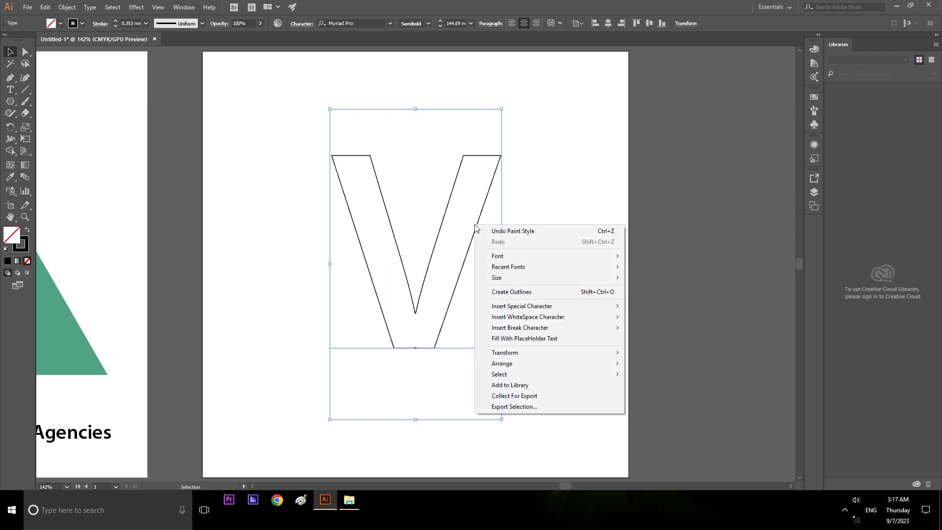
pyautogui.click(511, 291)
pyautogui.click(706, 262)
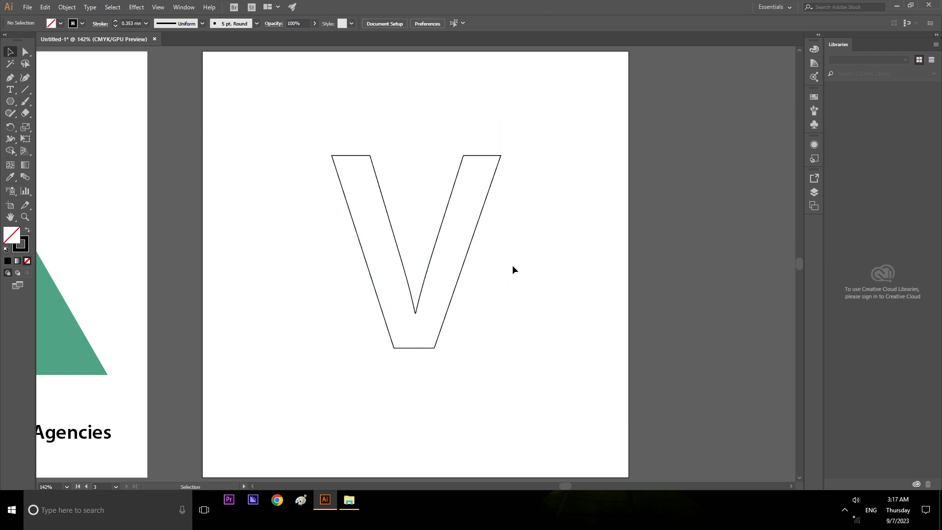
pyautogui.click(468, 252)
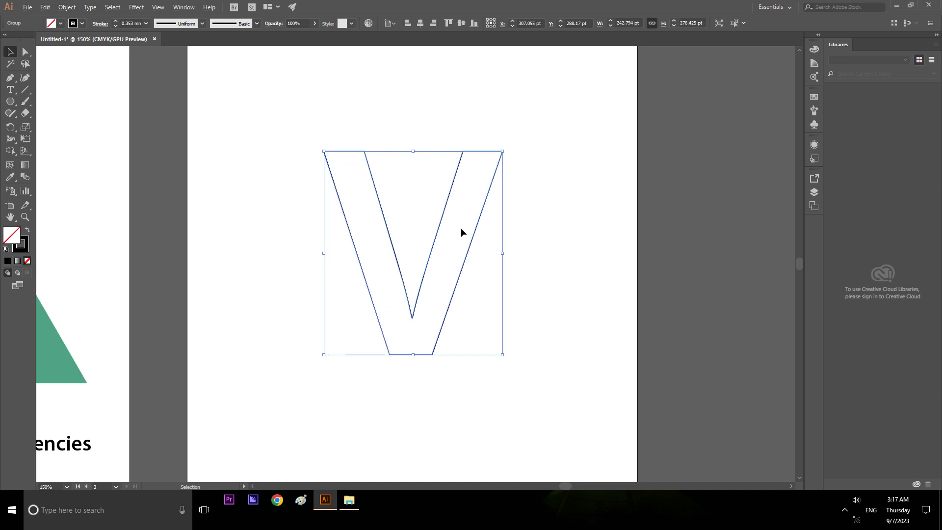
pyautogui.keyDown('alt'); pyautogui.scroll(1, 457, 209); pyautogui.keyUp('alt')
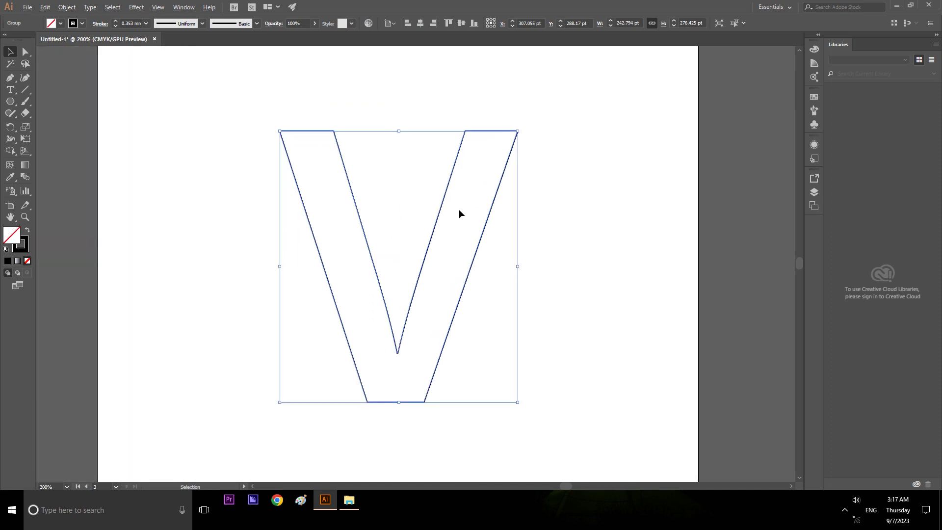
pyautogui.keyDown('alt'); pyautogui.scroll(-1, 459, 209); pyautogui.keyUp('alt')
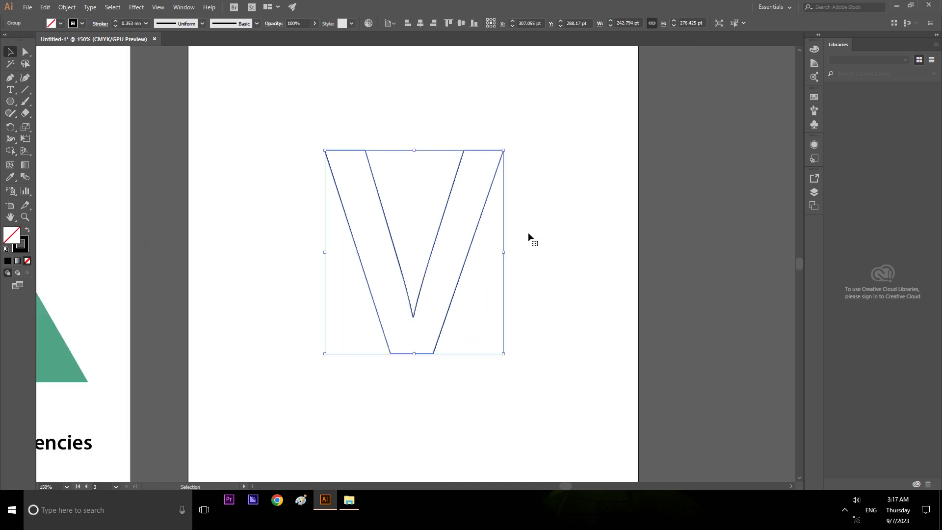
pyautogui.click(376, 115)
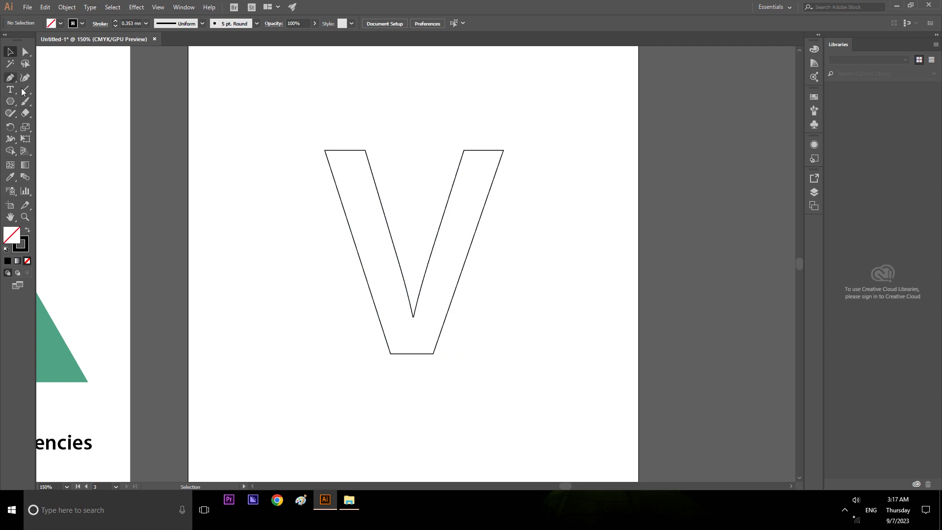
# - Draw a circle at the V's top-right corner
pyautogui.moveTo(16, 104); pyautogui.dragTo(46, 126)
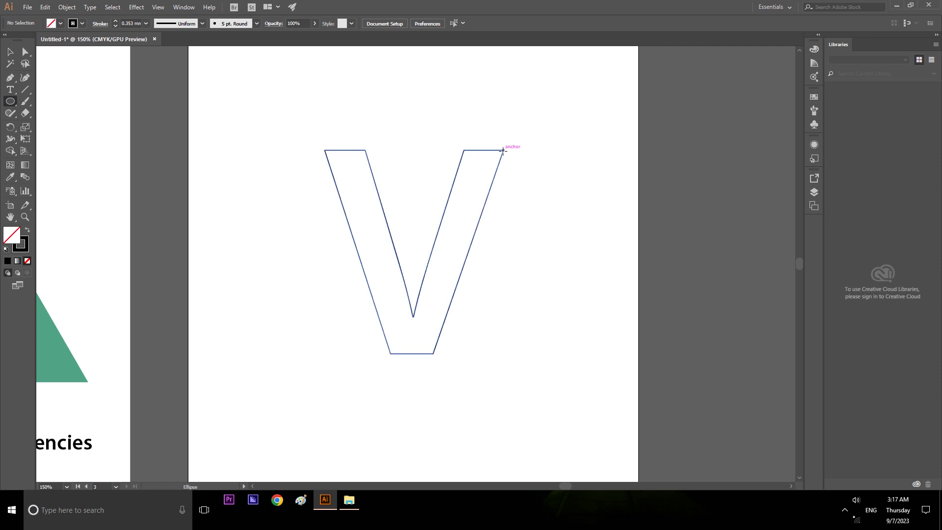
pyautogui.moveTo(503, 151); pyautogui.dragTo(466, 183)
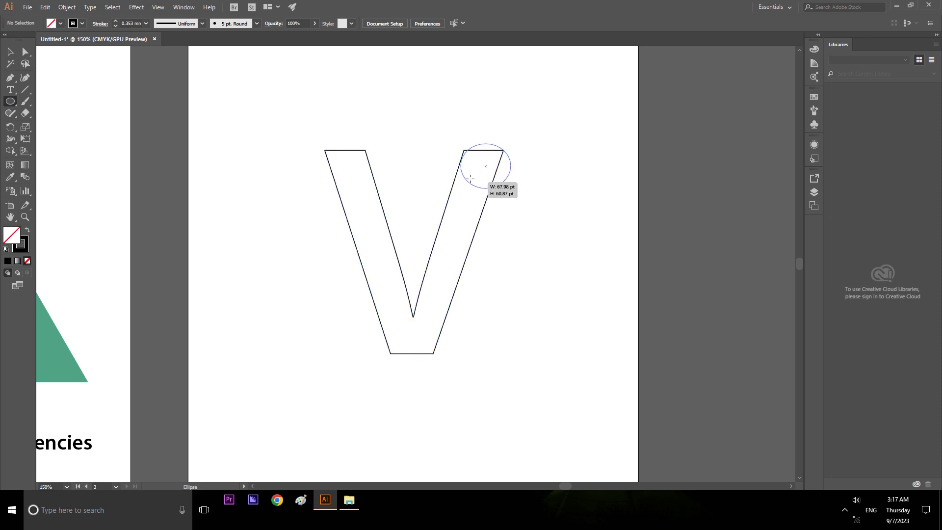
pyautogui.moveTo(466, 183); pyautogui.dragTo(465, 188)
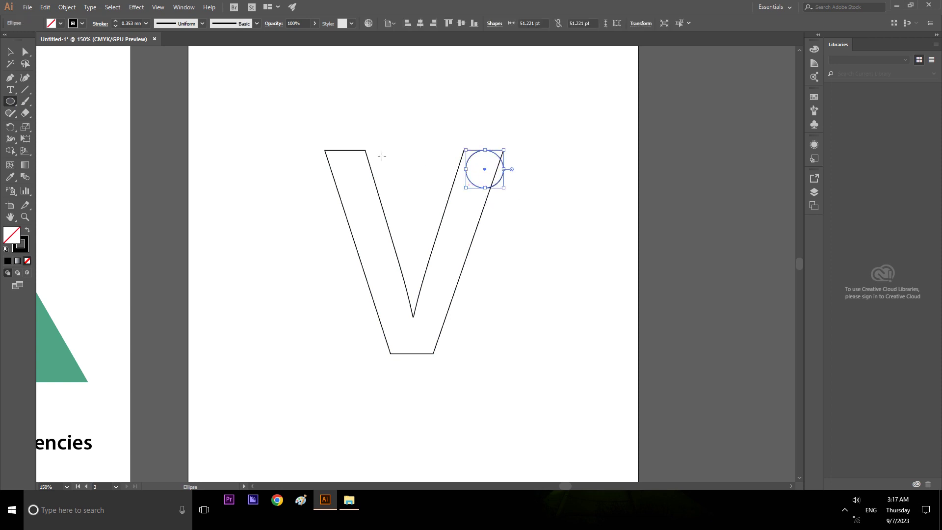
# - Try aligning the V and circle to the artboard's right and top, then undo it
pyautogui.click(10, 52)
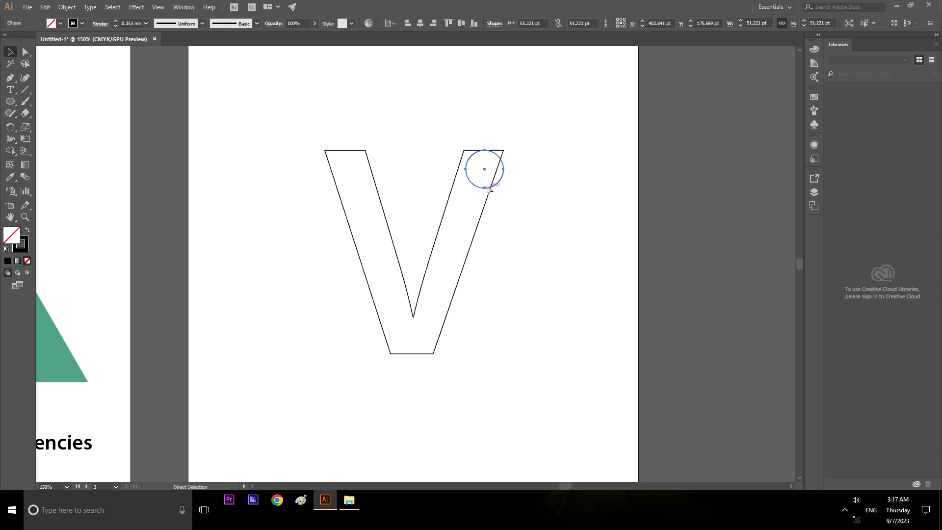
pyautogui.hscroll(-1, 491, 189)
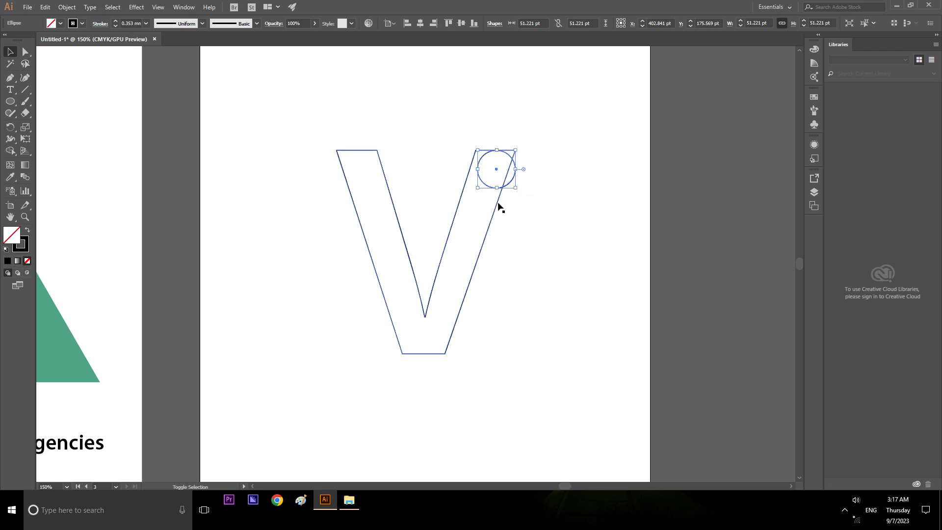
pyautogui.keyDown('shift'); pyautogui.click(497, 206); pyautogui.keyUp('shift')
pyautogui.click(437, 25)
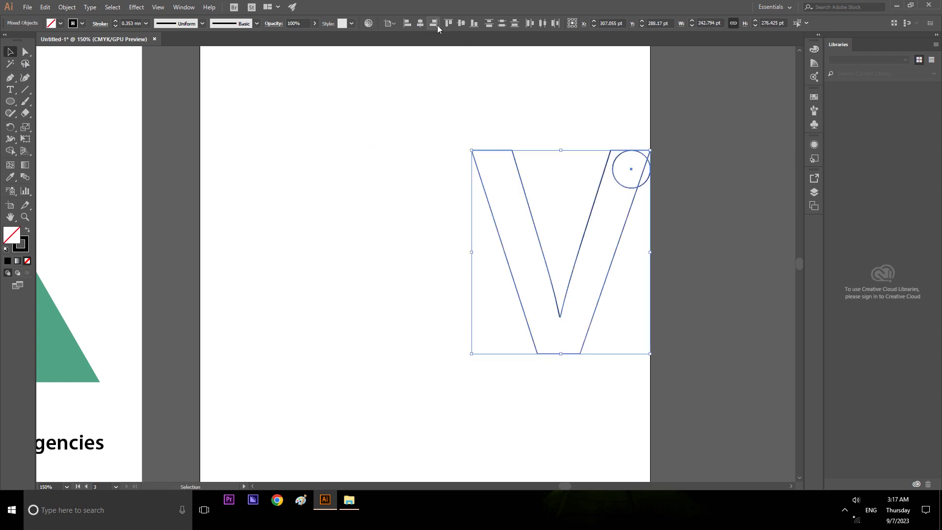
pyautogui.click(448, 23)
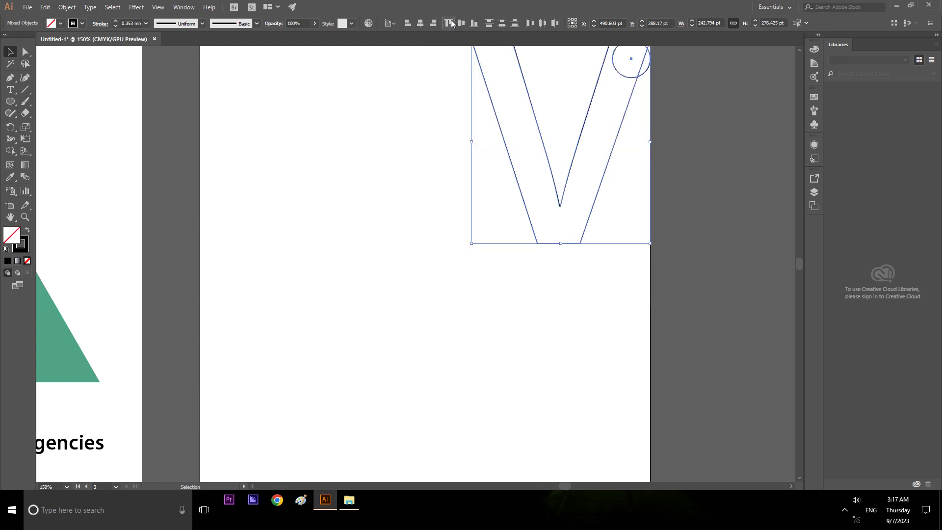
pyautogui.hotkey('ctrl', 'z')
pyautogui.hotkey('ctrl', 'z')
pyautogui.click(524, 127)
# - Move the 51.221 pt circle left until it sits inside the V's right arm
pyautogui.scroll(1, 513, 173)
pyautogui.scroll(1, 512, 173)
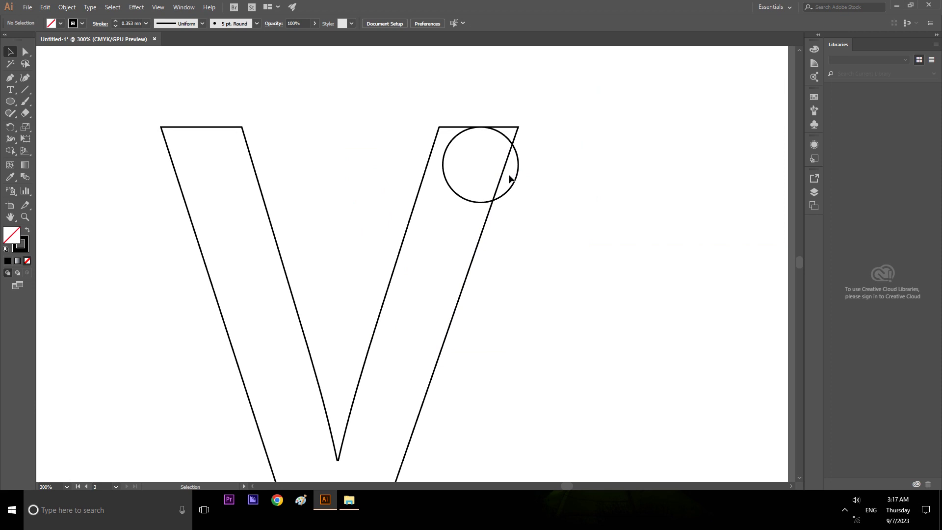
pyautogui.click(504, 197)
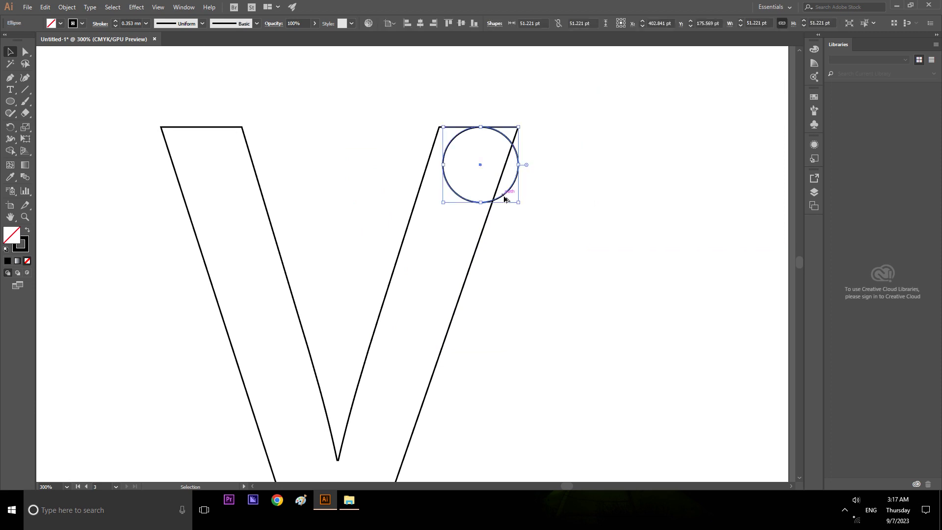
pyautogui.scroll(1, 504, 198)
pyautogui.moveTo(519, 177); pyautogui.dragTo(501, 175)
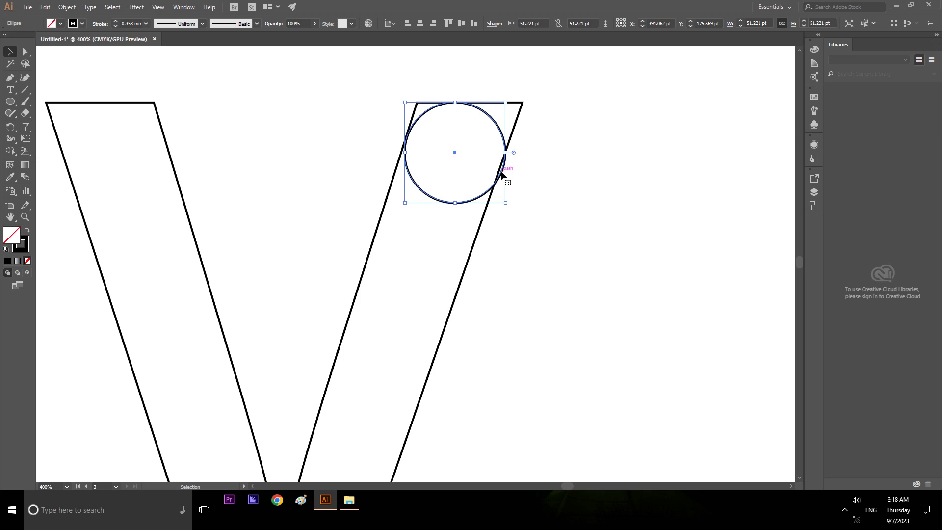
pyautogui.moveTo(501, 172); pyautogui.dragTo(500, 173)
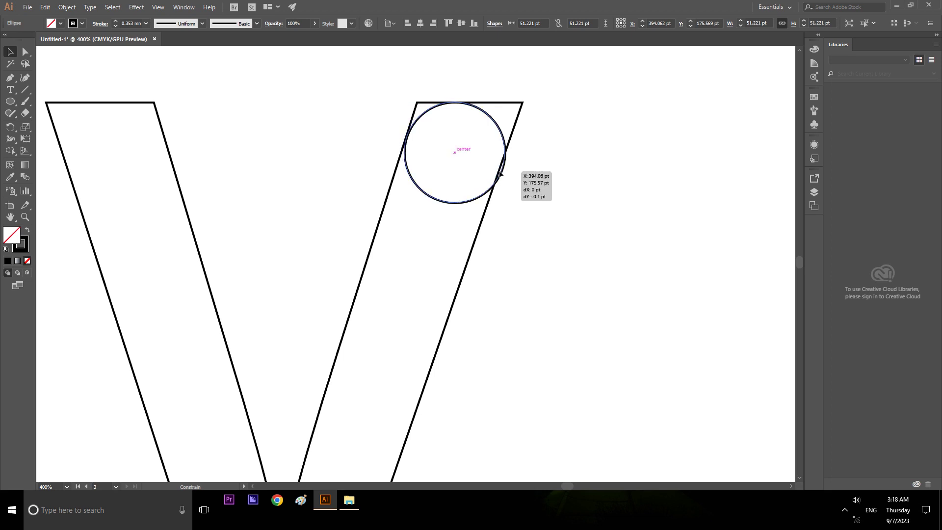
pyautogui.moveTo(500, 173); pyautogui.dragTo(499, 172)
pyautogui.click(550, 149)
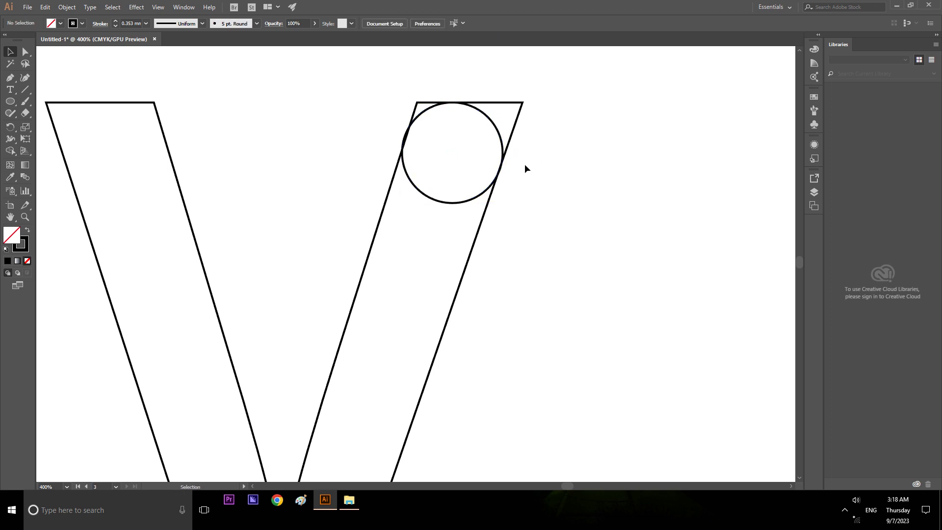
# - Draw a 53.727 pt horizontal line along the top edge of the V's right arm
pyautogui.click(507, 102)
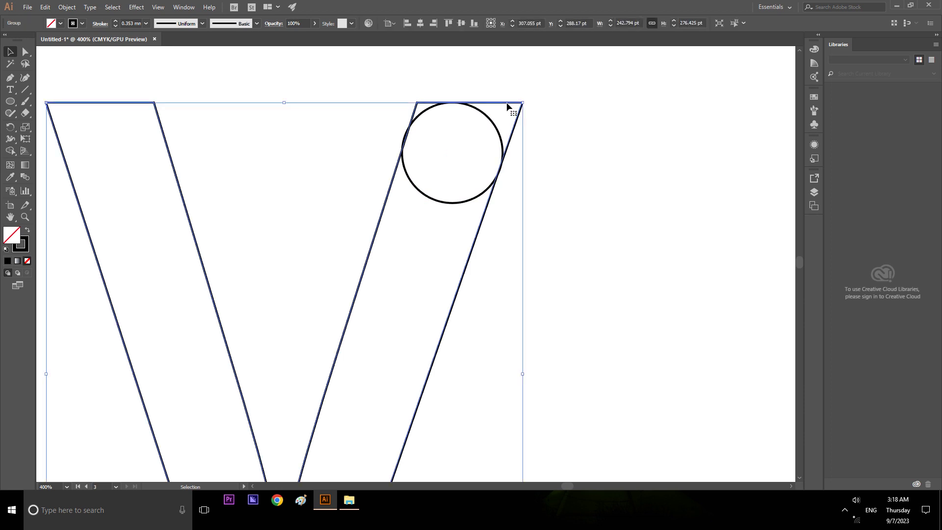
pyautogui.click(22, 91)
pyautogui.click(64, 90)
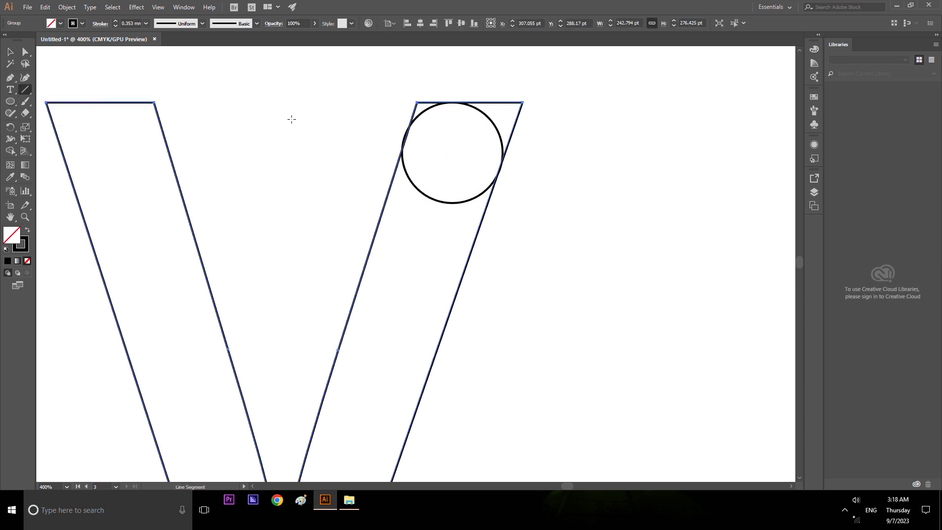
pyautogui.moveTo(417, 103); pyautogui.dragTo(523, 103)
pyautogui.click(679, 24)
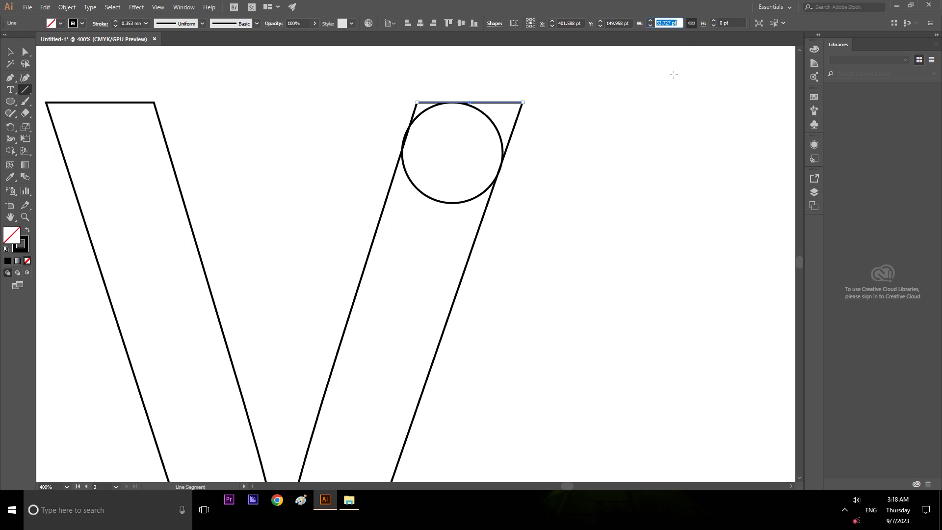
pyautogui.press('v')
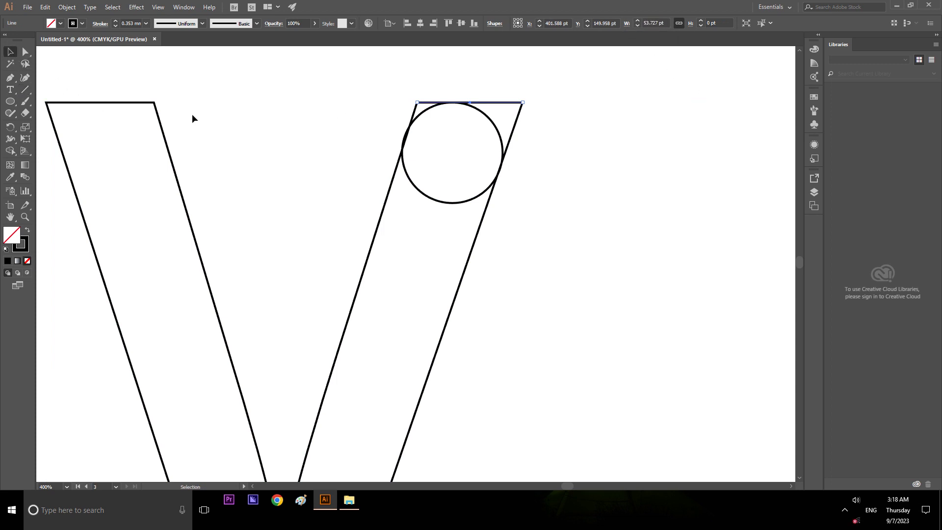
pyautogui.click(576, 143)
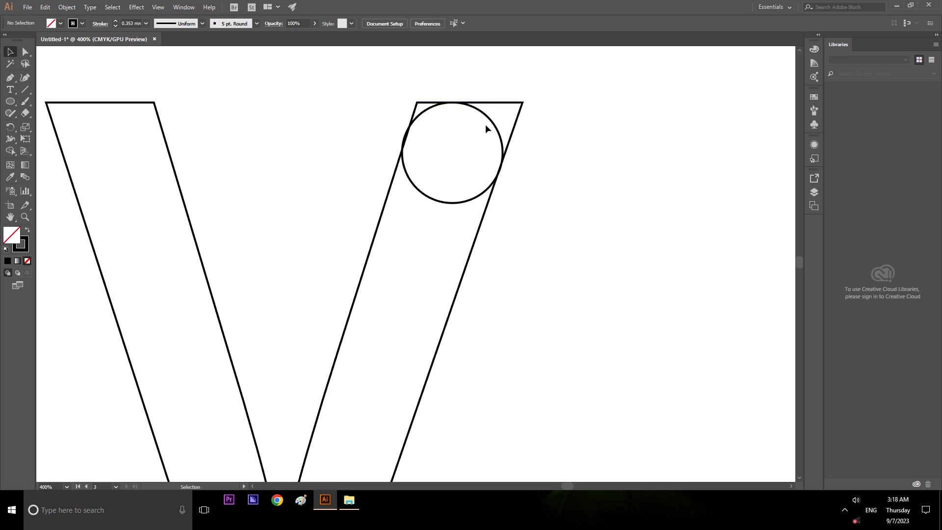
# - Resize the circle to 53.727 pt wide
pyautogui.click(499, 134)
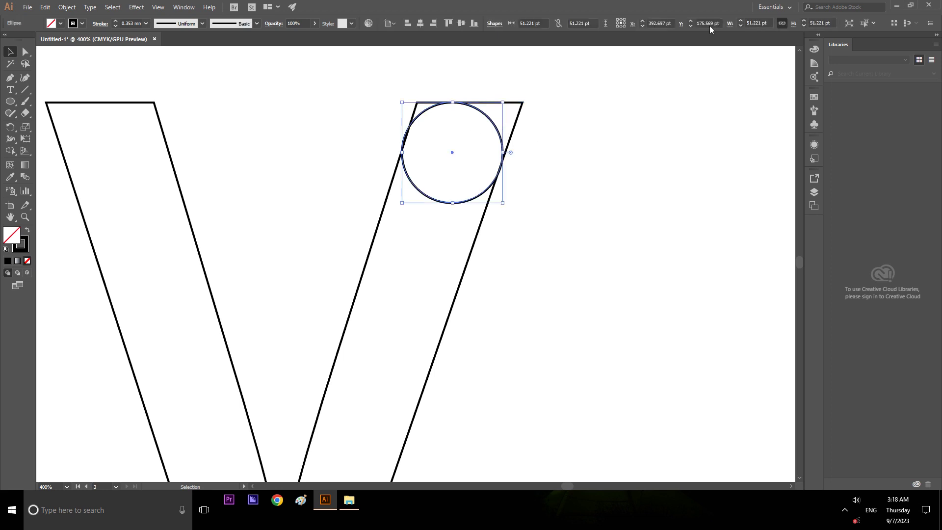
pyautogui.click(766, 23)
pyautogui.write('53.727 pt')
pyautogui.press('Tab')
pyautogui.press('Tab')
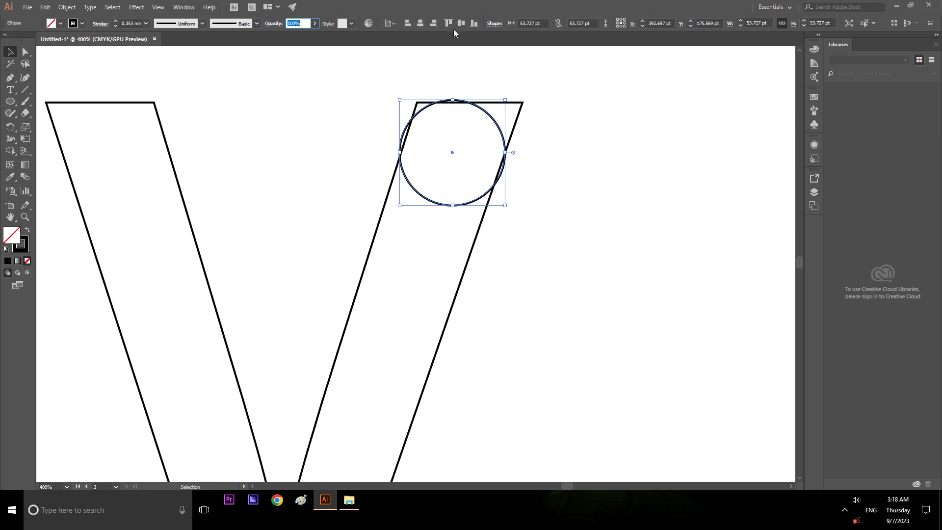
# - Align the circle to the V's top and right edges using Align to Selection
pyautogui.keyDown('shift'); pyautogui.click(521, 104); pyautogui.keyUp('shift')
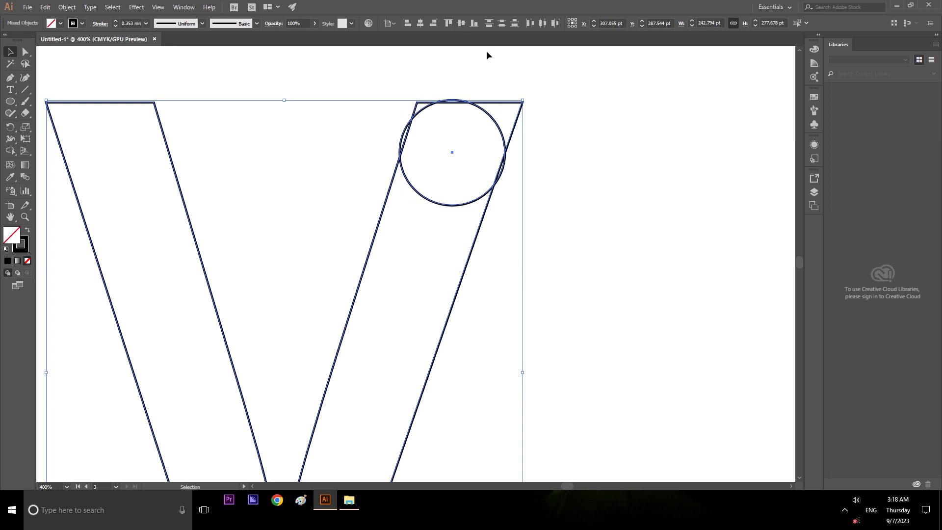
pyautogui.click(396, 25)
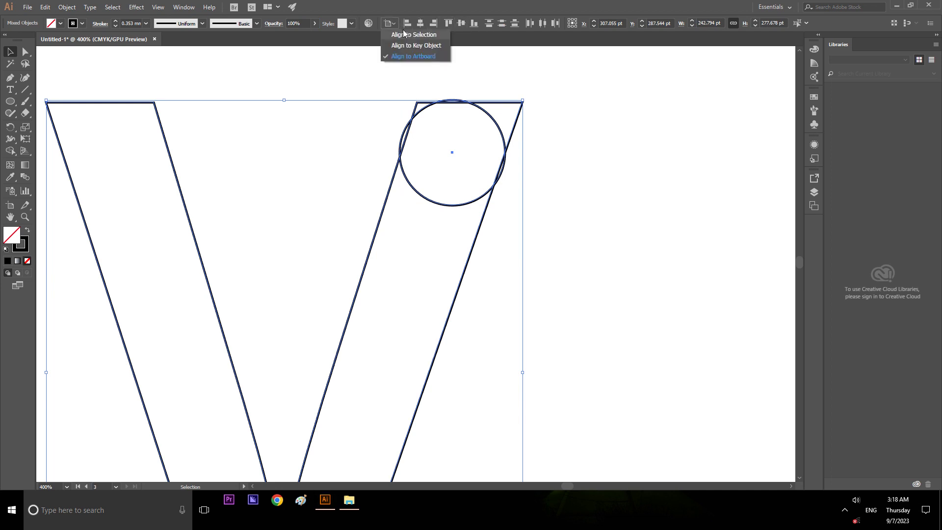
pyautogui.click(447, 24)
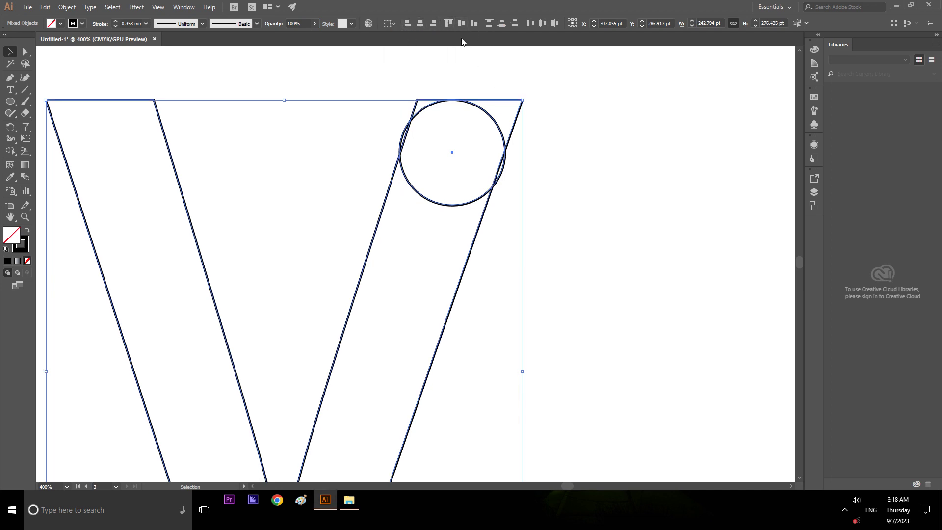
pyautogui.click(434, 23)
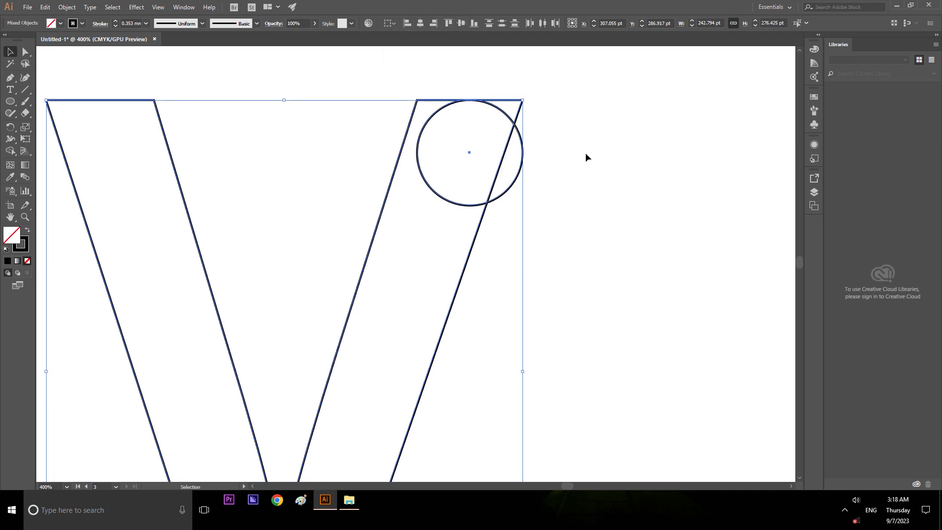
pyautogui.click(408, 25)
pyautogui.click(434, 23)
pyautogui.click(622, 190)
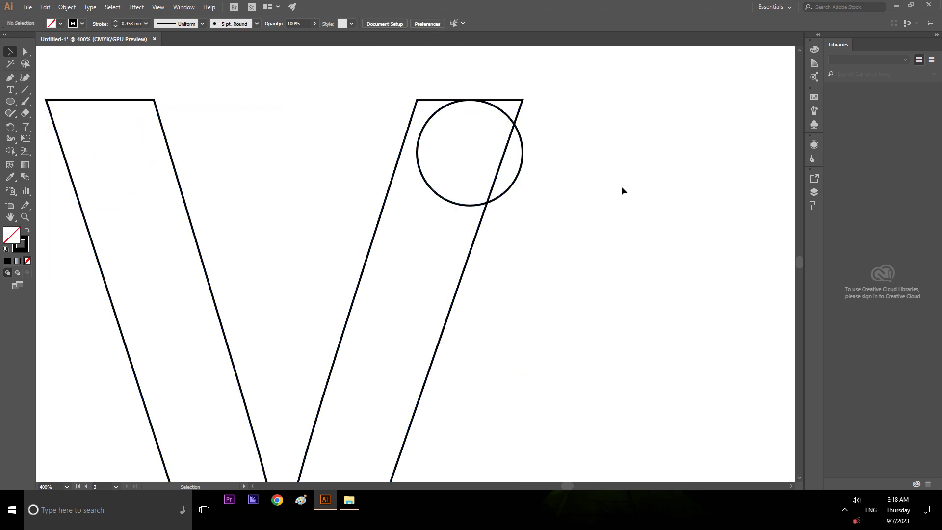
# - Nudge the circle left into the right arm and fit the artboard in the window
pyautogui.click(524, 164)
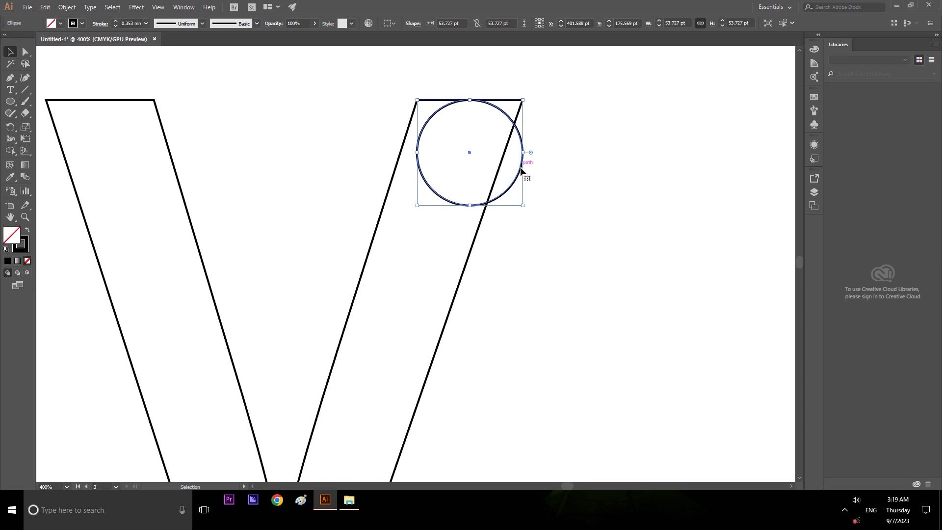
pyautogui.moveTo(520, 179); pyautogui.dragTo(495, 180)
pyautogui.click(571, 175)
pyautogui.hscroll(1, 580, 181)
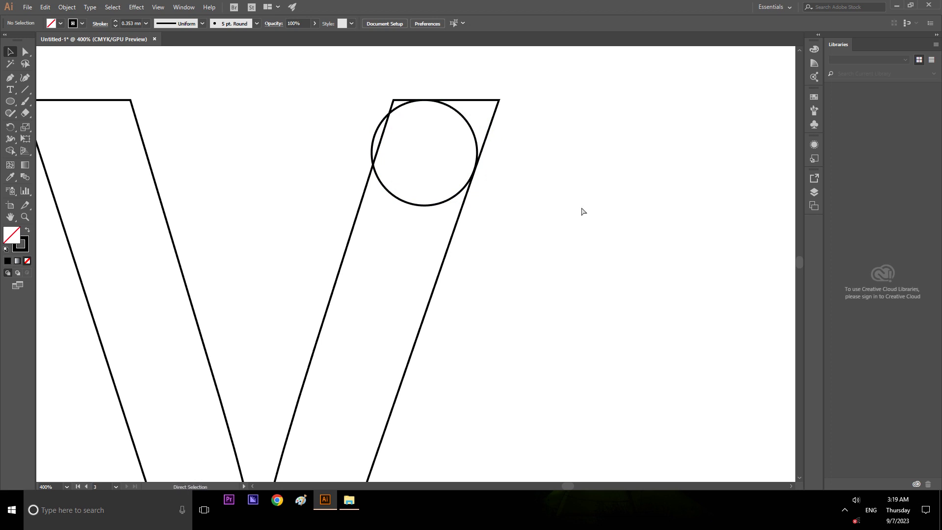
pyautogui.hotkey('ctrl', '0')
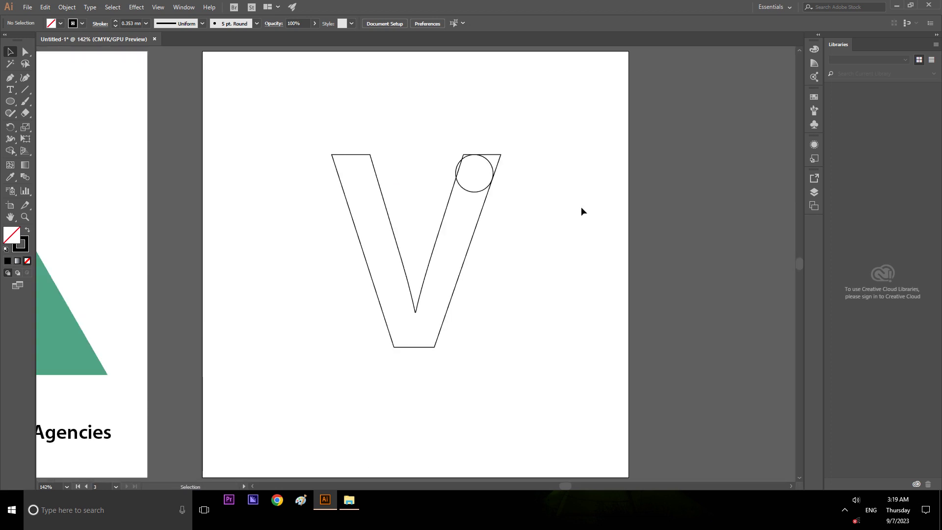
pyautogui.scroll(1, 400, 249)
pyautogui.scroll(1, 400, 248)
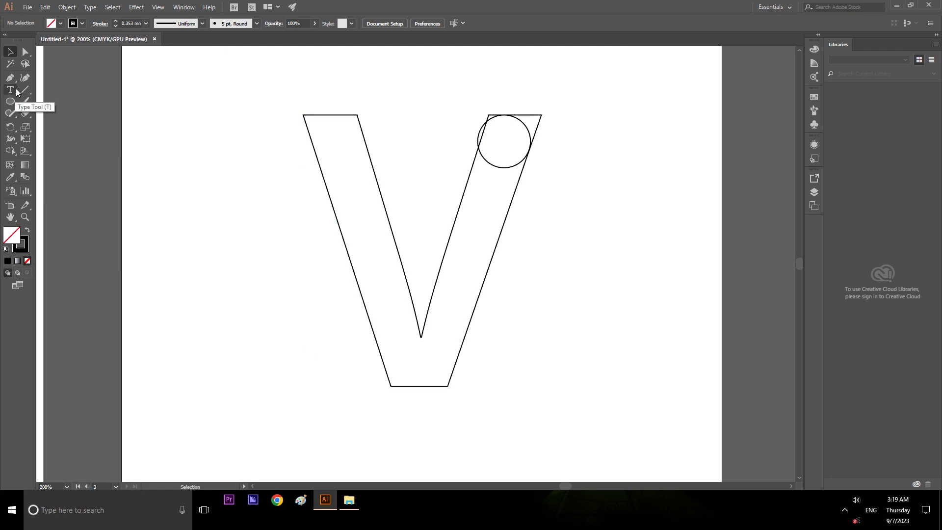
pyautogui.click(11, 103)
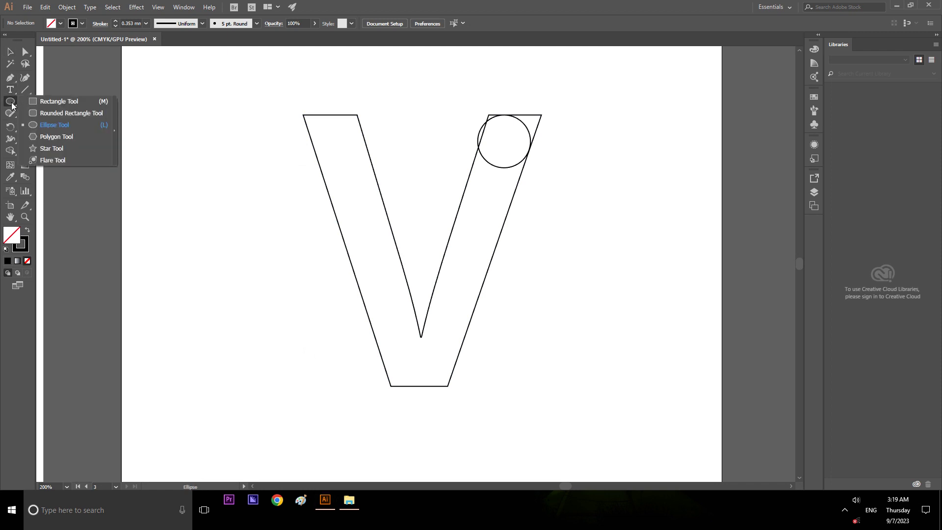
# - Draw a rectangle from the V's top-left corner down to its base
pyautogui.click(40, 103)
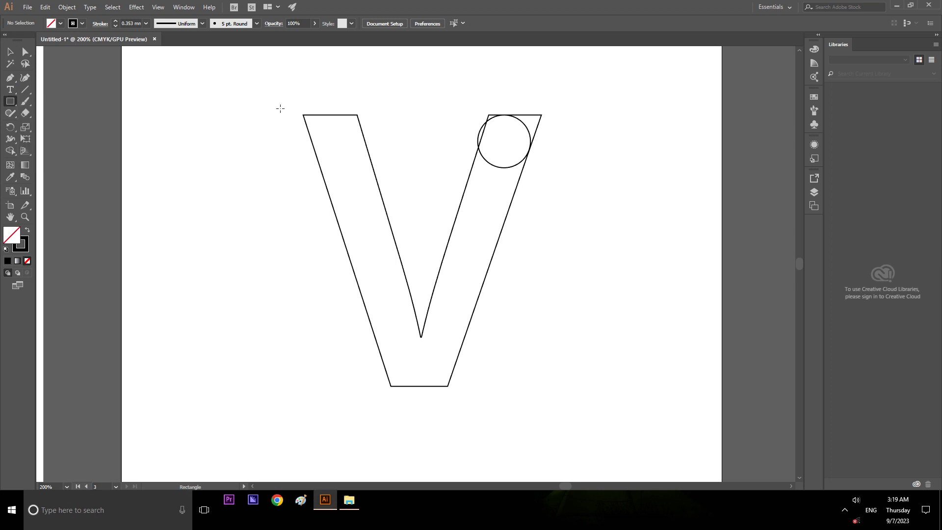
pyautogui.moveTo(302, 115); pyautogui.dragTo(530, 168)
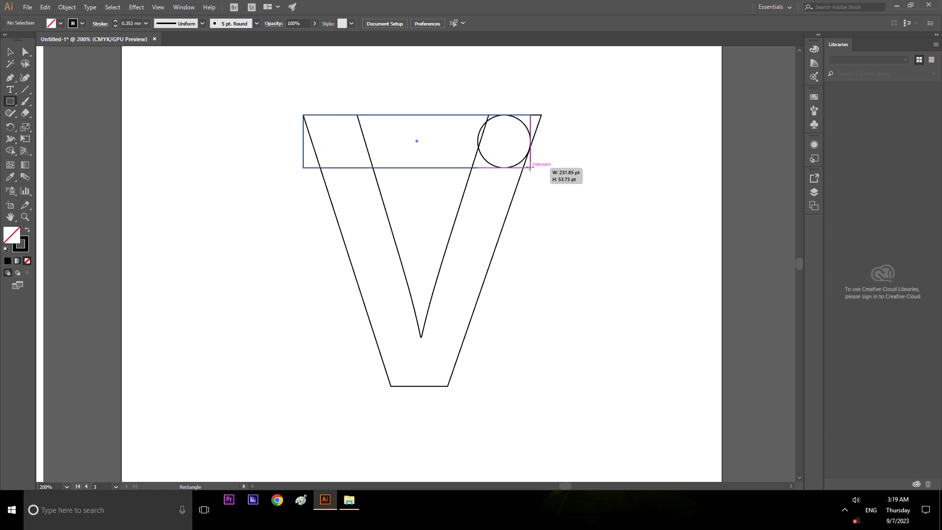
pyautogui.moveTo(416, 169); pyautogui.dragTo(447, 386)
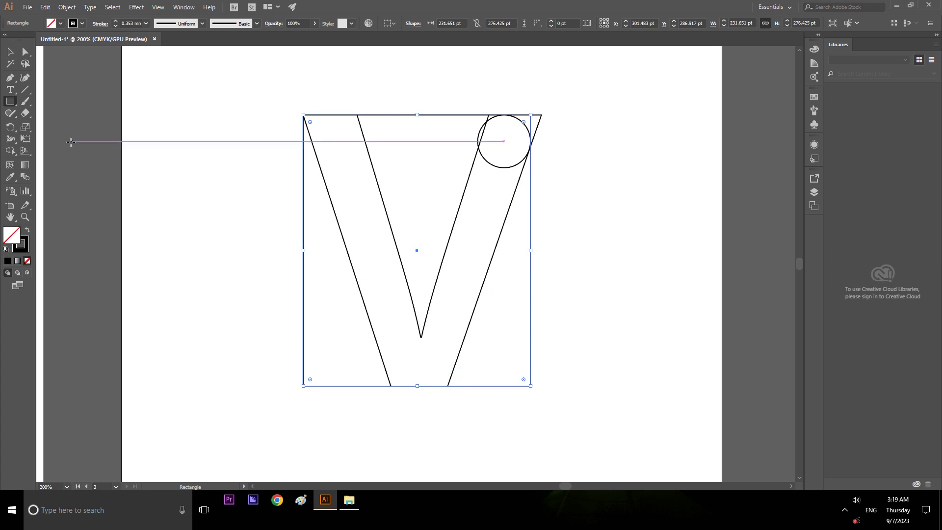
# - Move the rectangle's bottom-left anchor to the V's left foot and bottom-right anchor to X 417.309 pt
pyautogui.click(25, 51)
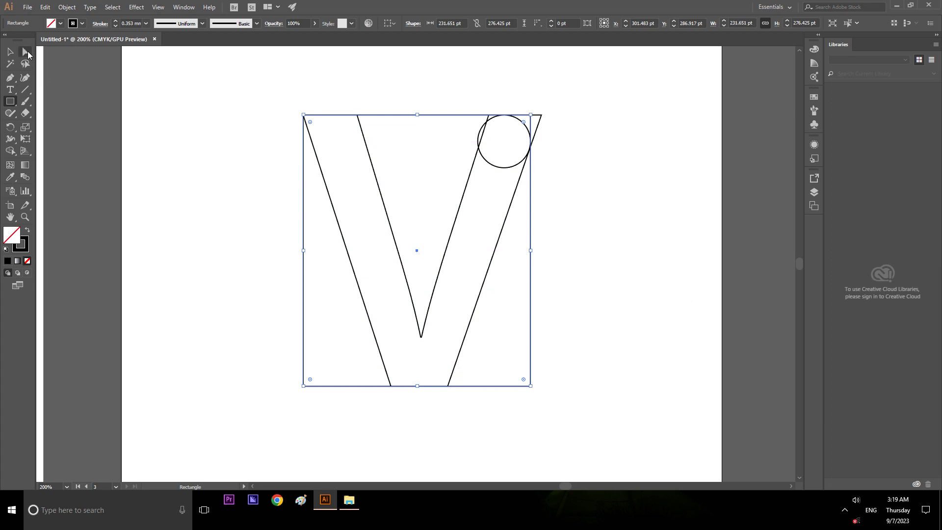
pyautogui.click(304, 386)
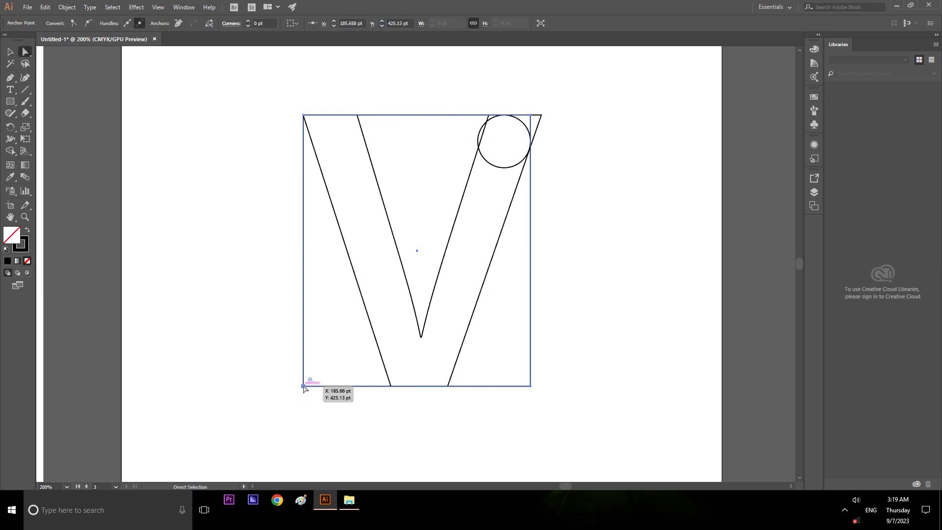
pyautogui.moveTo(303, 387); pyautogui.dragTo(391, 391)
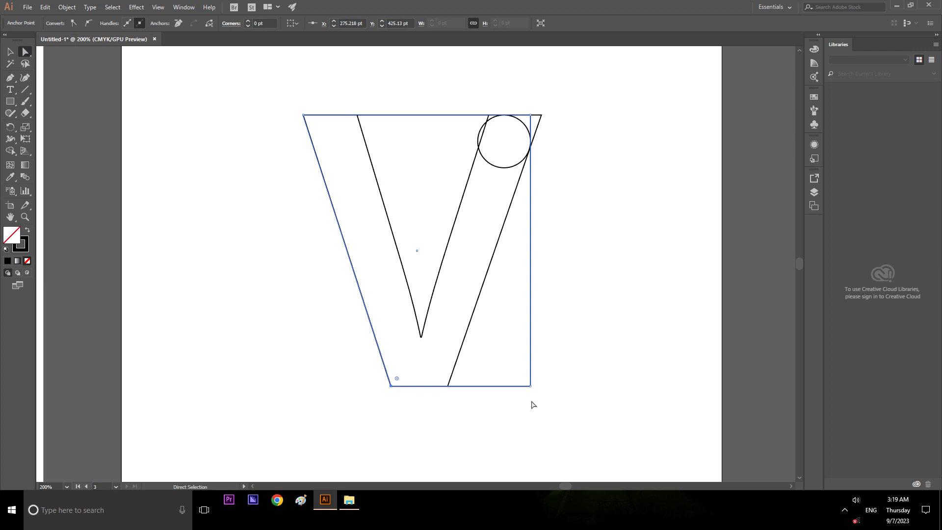
pyautogui.moveTo(530, 388); pyautogui.dragTo(531, 388)
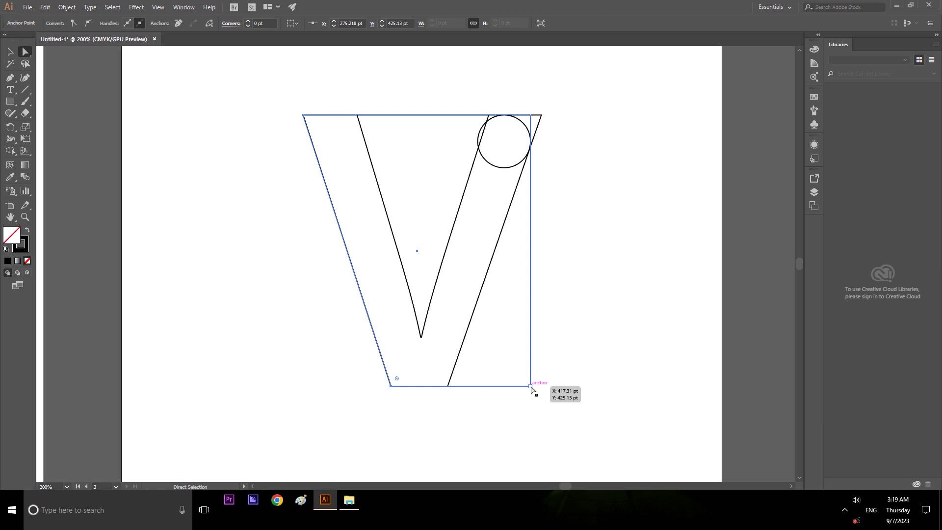
pyautogui.moveTo(531, 387); pyautogui.dragTo(450, 392)
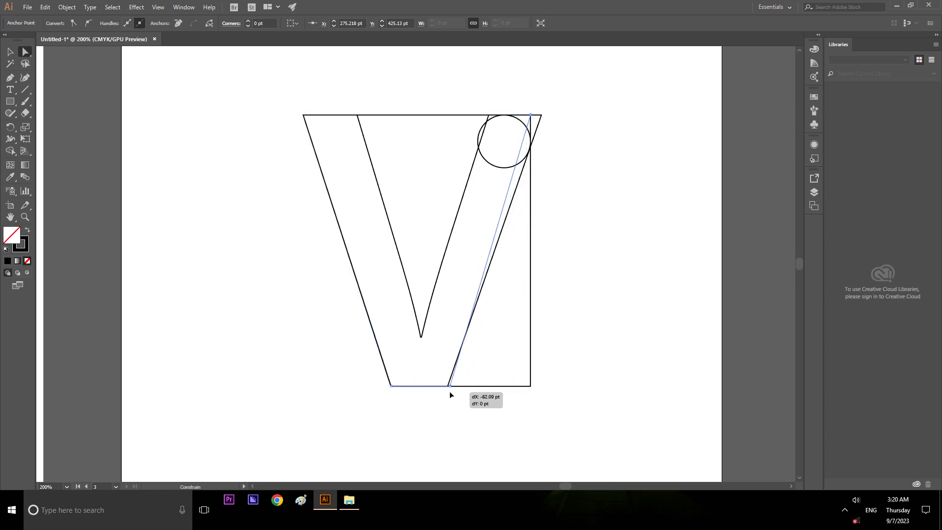
pyautogui.moveTo(450, 392); pyautogui.dragTo(448, 393)
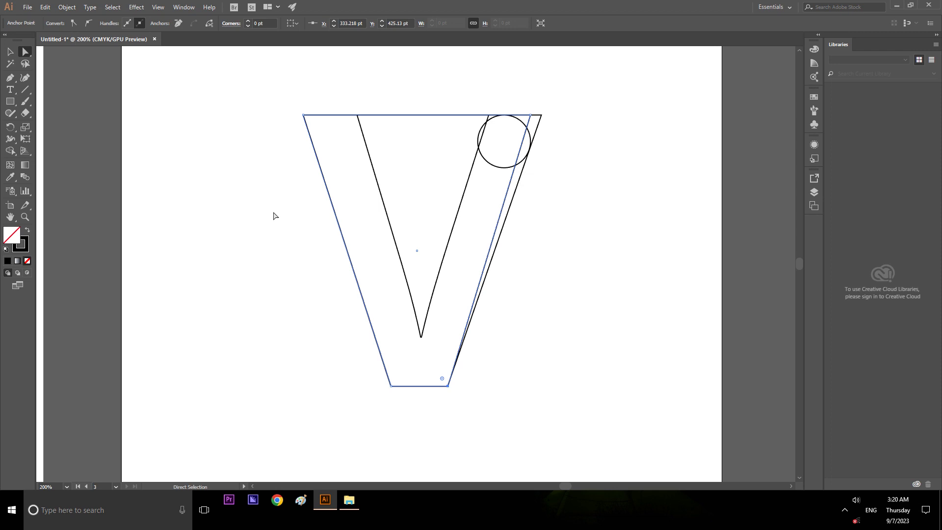
pyautogui.write('417.309')
pyautogui.press('Return')
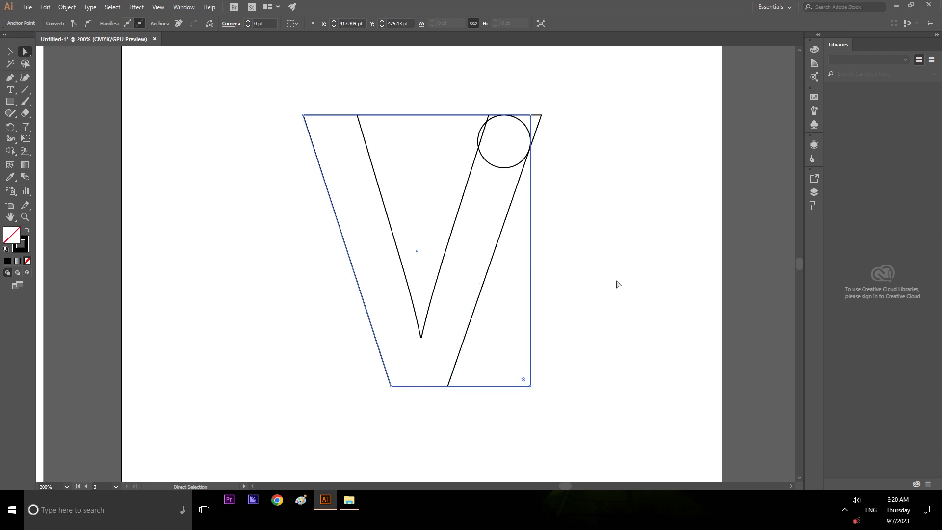
pyautogui.press('v')
pyautogui.click(252, 163)
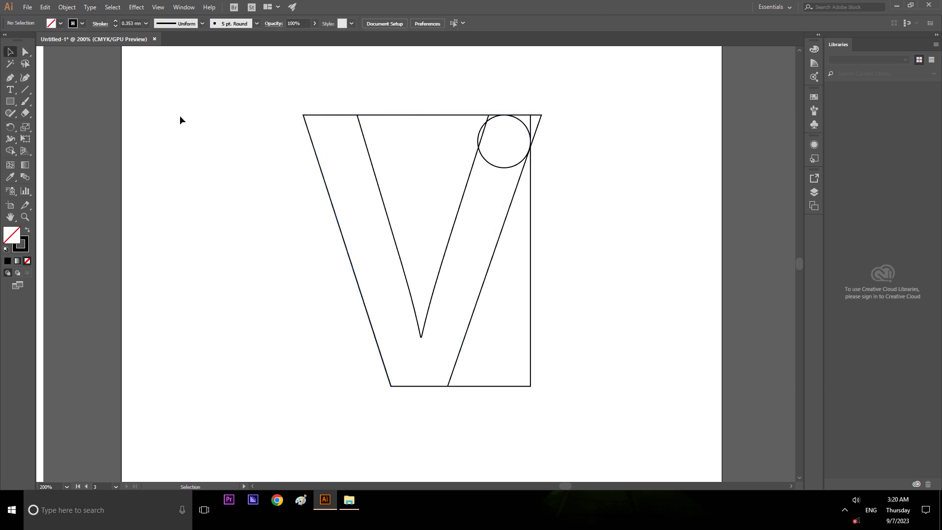
# - Delete a stray trial line and draw a vertical line beside the V's left side
pyautogui.moveTo(25, 90); pyautogui.dragTo(54, 89)
pyautogui.moveTo(358, 116)
pyautogui.mouseDown()
pyautogui.moveTo(431, 327)
pyautogui.moveTo(447, 421)
pyautogui.mouseUp()
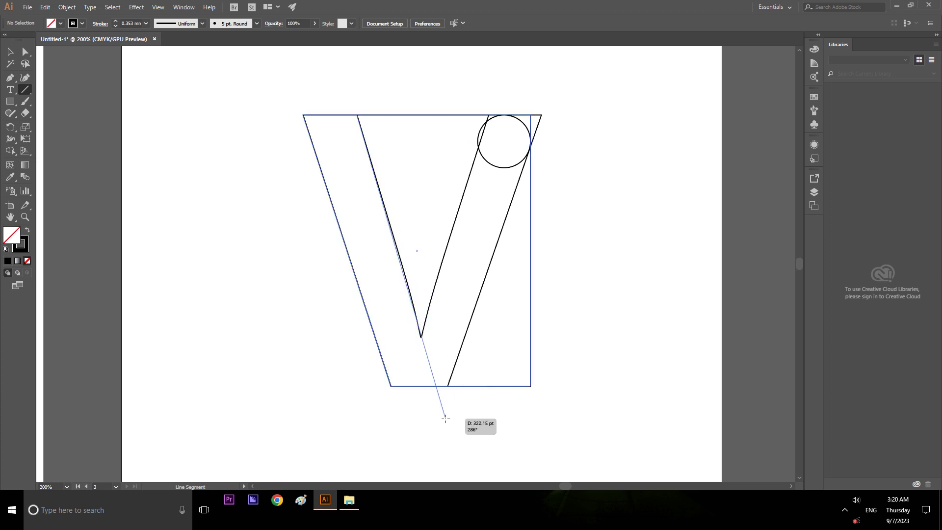
pyautogui.moveTo(447, 420); pyautogui.dragTo(445, 422)
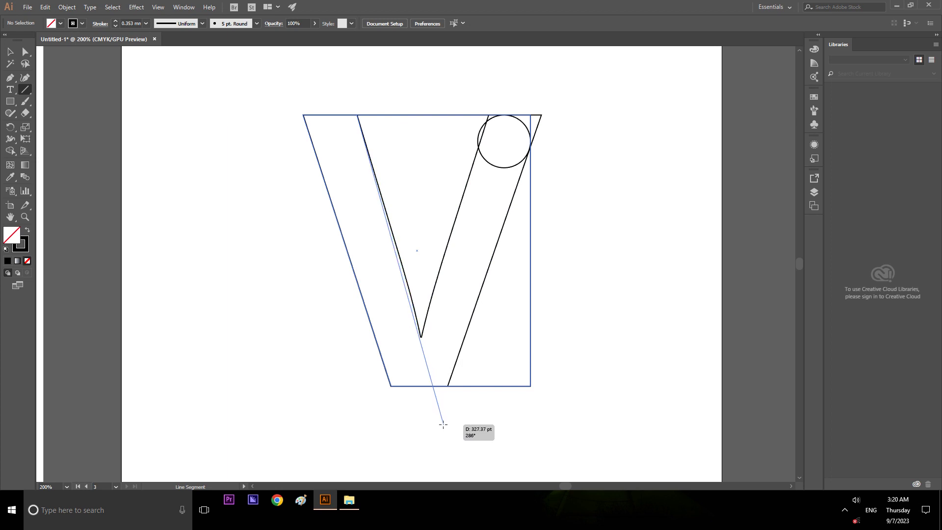
pyautogui.moveTo(445, 422)
pyautogui.mouseDown()
pyautogui.moveTo(470, 408)
pyautogui.moveTo(413, 426)
pyautogui.mouseUp()
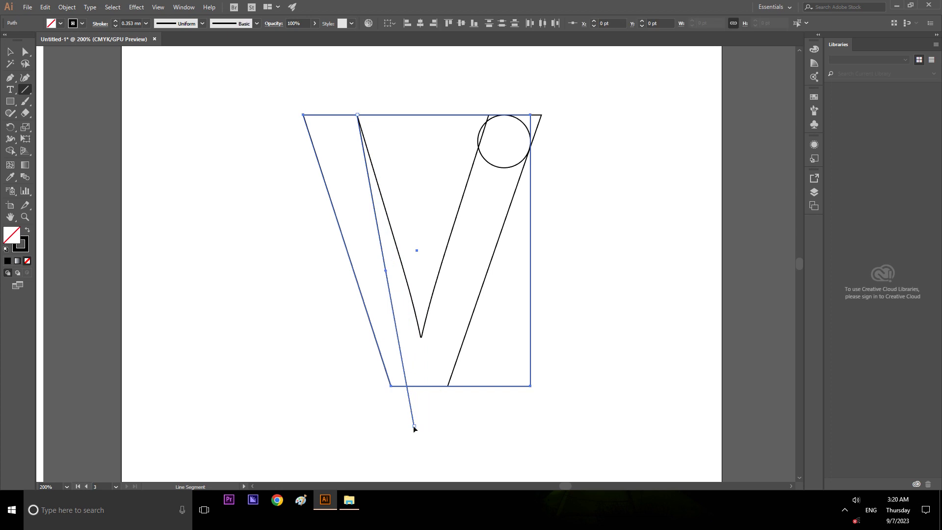
pyautogui.click(10, 53)
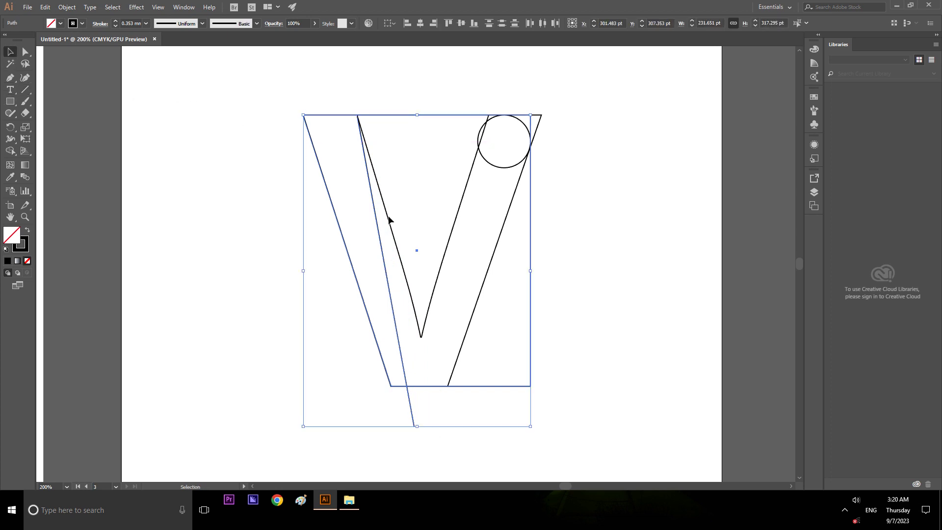
pyautogui.click(267, 205)
pyautogui.moveTo(382, 247); pyautogui.dragTo(242, 221)
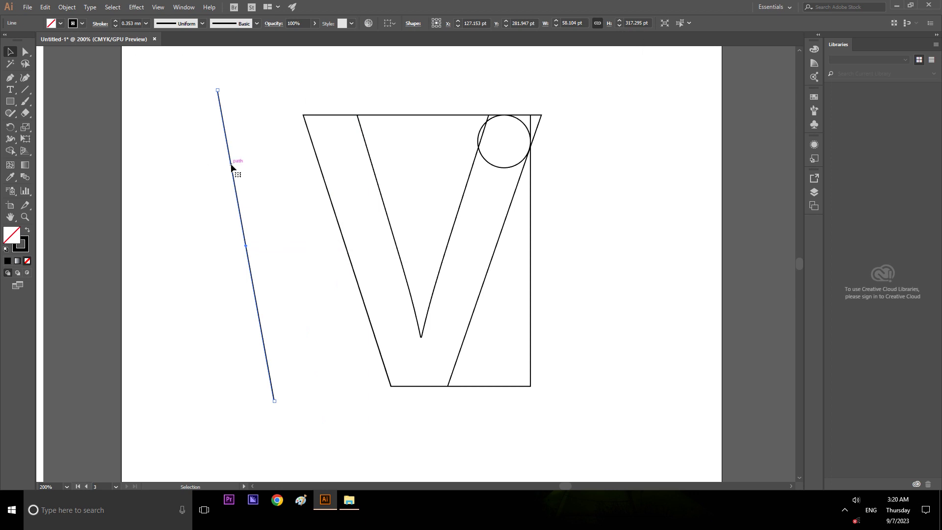
pyautogui.press('Delete')
pyautogui.click(23, 92)
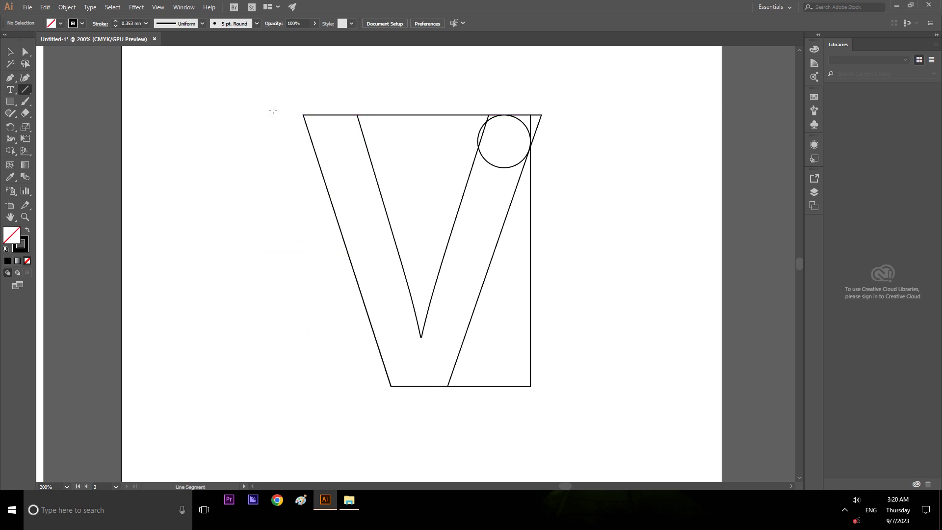
pyautogui.moveTo(296, 115); pyautogui.dragTo(284, 409)
# - Centre the vertical line on the artboard and lengthen it to 333.897 pt past the V
pyautogui.click(10, 53)
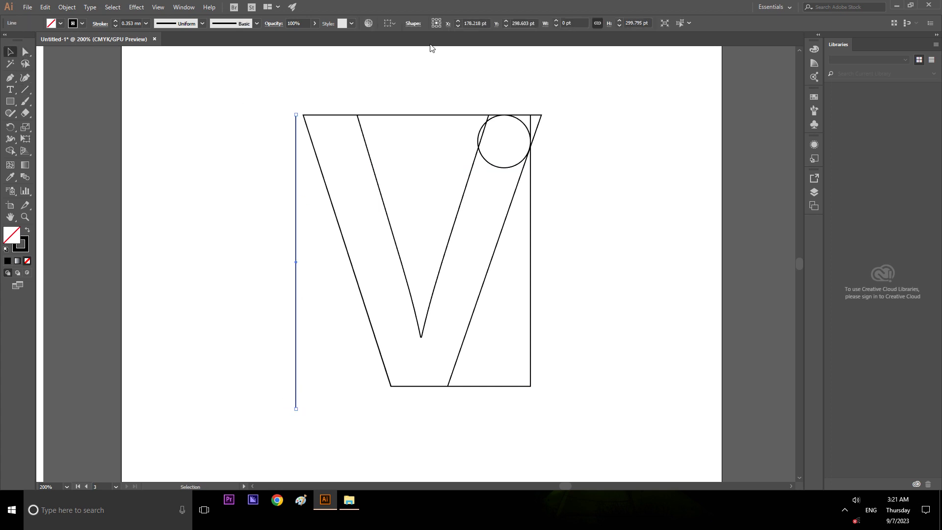
pyautogui.click(393, 26)
pyautogui.click(404, 55)
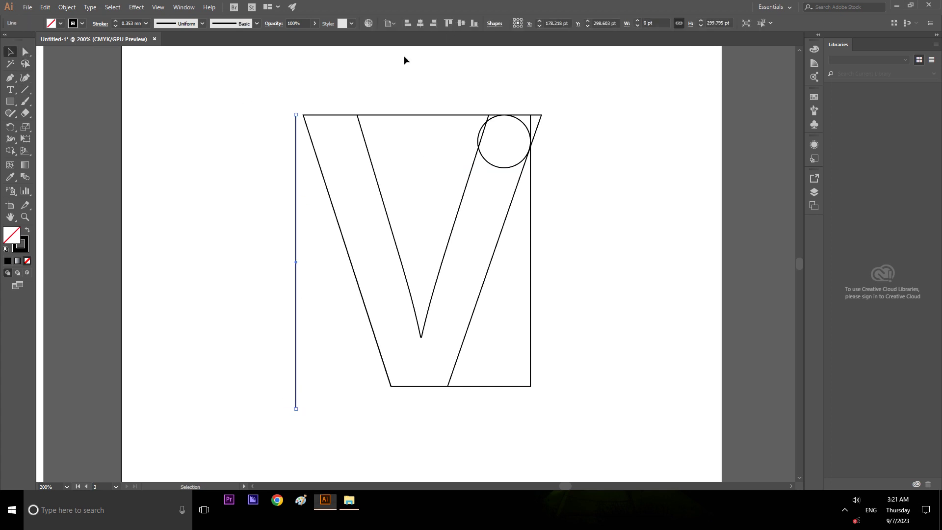
pyautogui.click(464, 25)
pyautogui.click(419, 23)
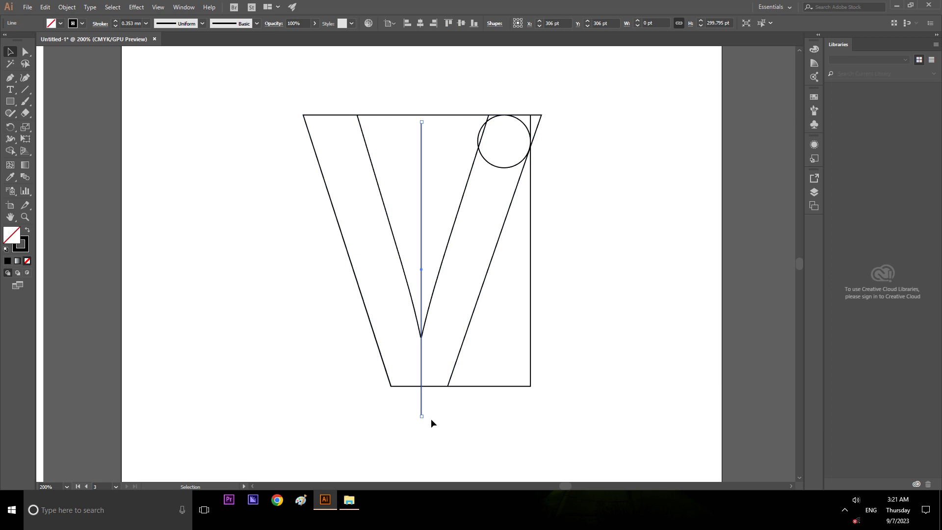
pyautogui.moveTo(422, 416); pyautogui.dragTo(422, 449)
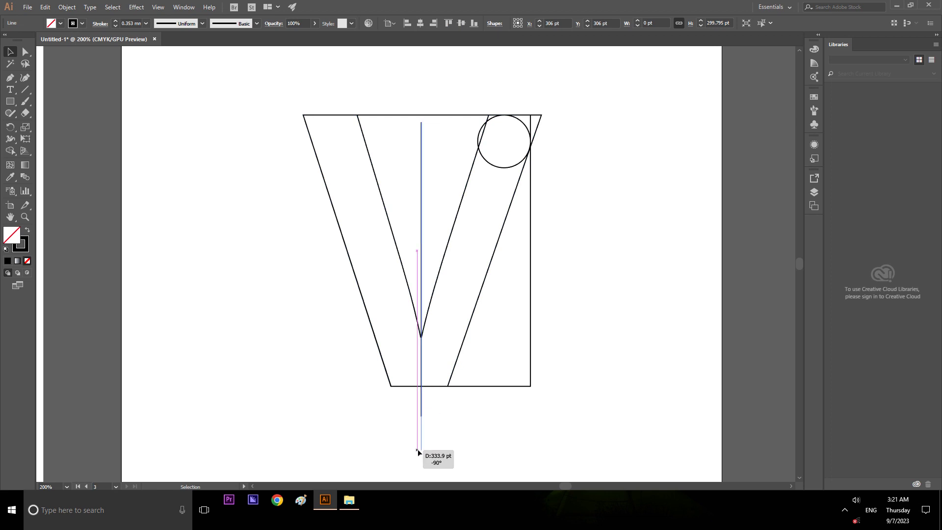
pyautogui.click(461, 23)
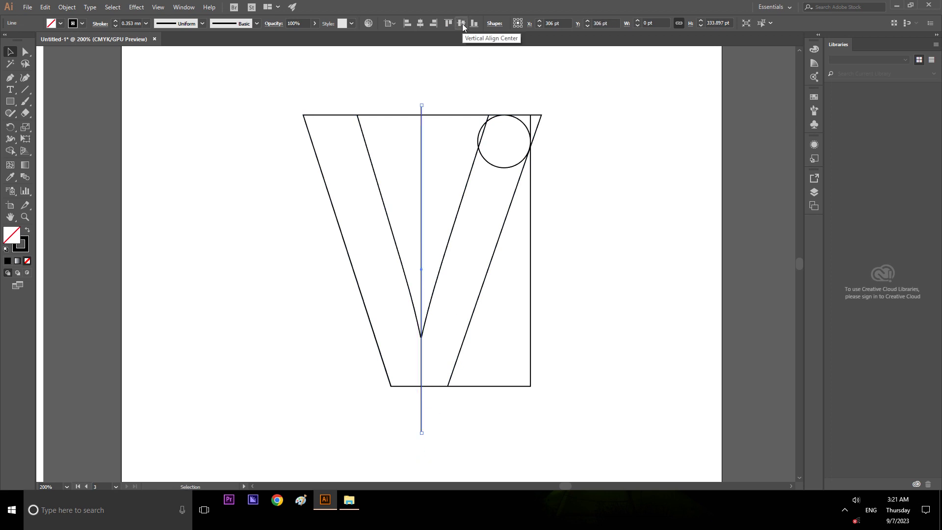
pyautogui.click(433, 162)
pyautogui.click(422, 156)
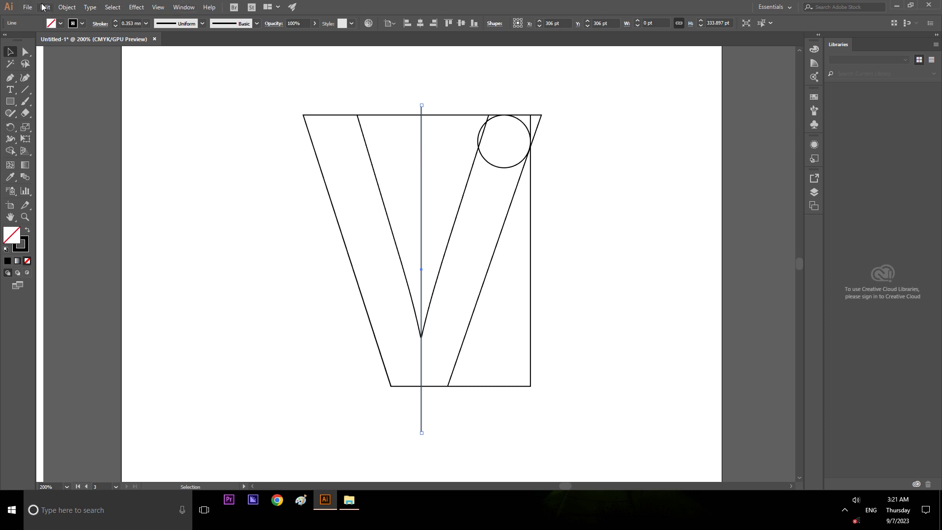
pyautogui.click(68, 8)
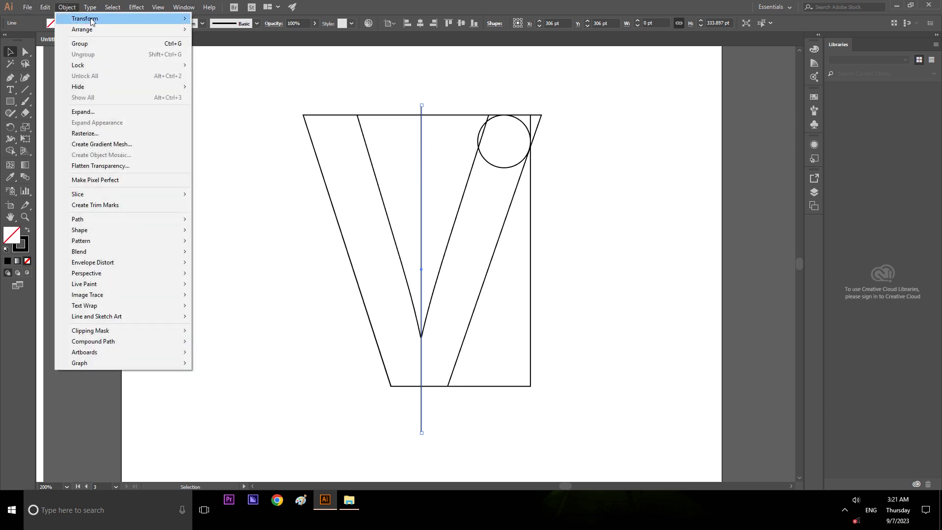
pyautogui.moveTo(85, 19)
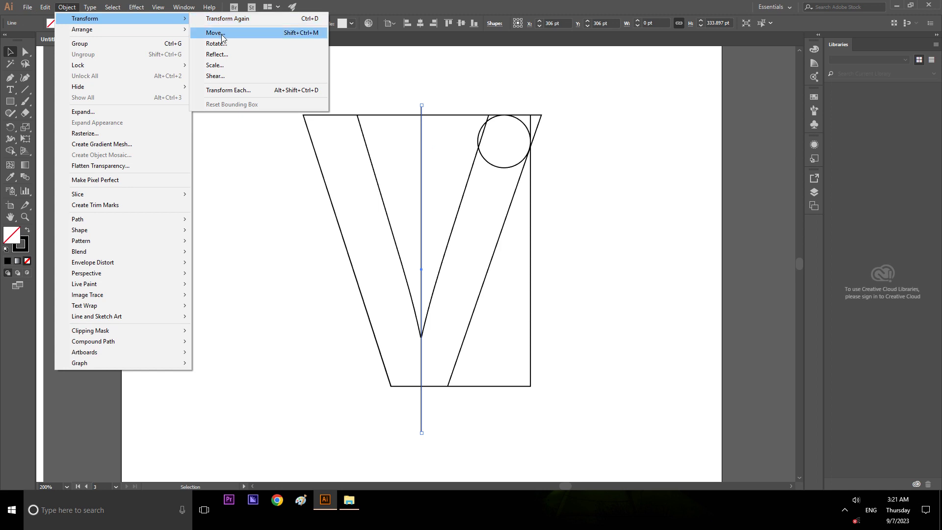
pyautogui.click(230, 92)
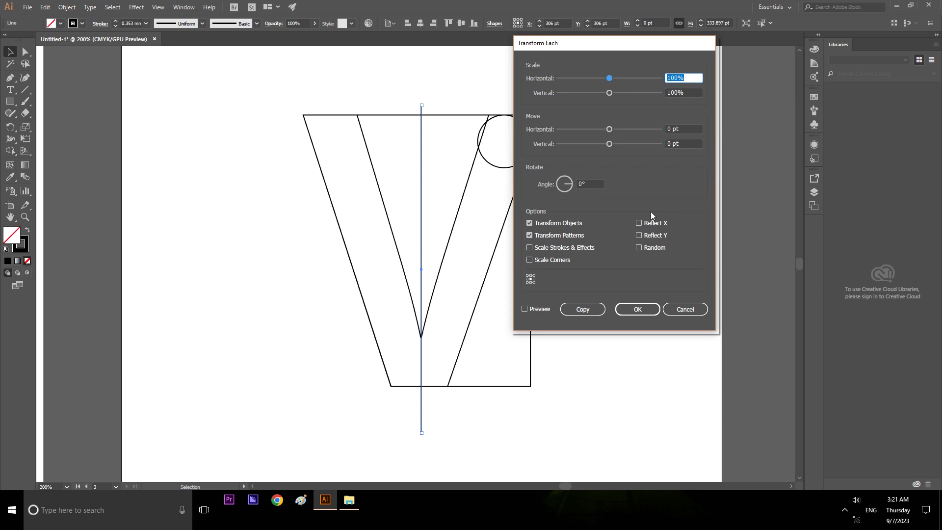
pyautogui.click(592, 186)
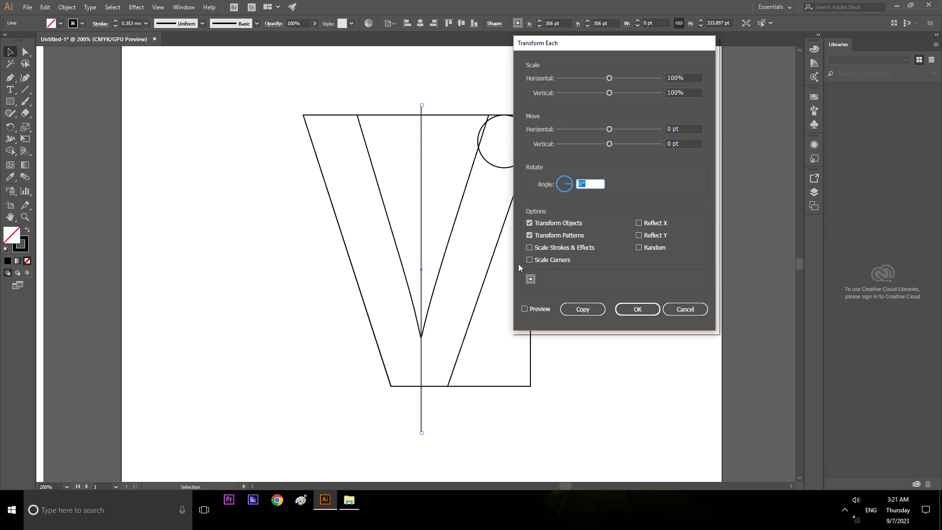
pyautogui.write('90')
pyautogui.click(538, 308)
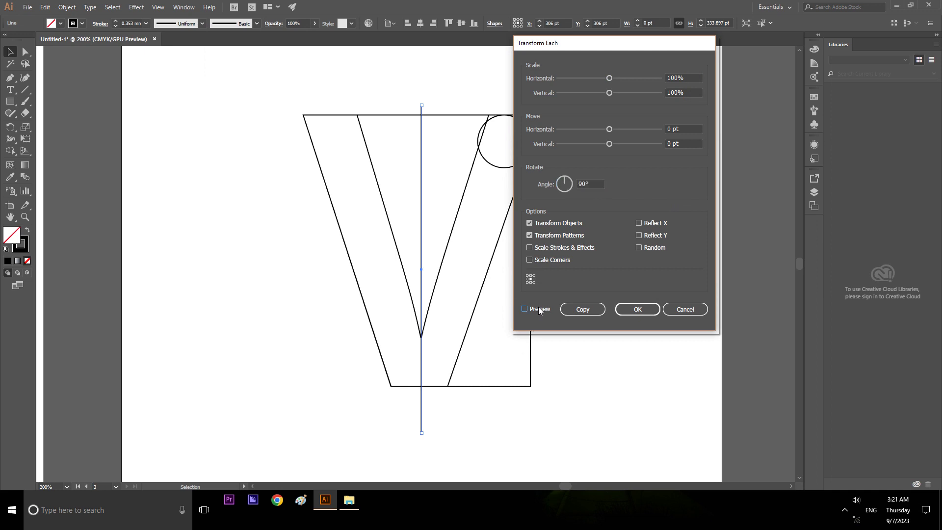
pyautogui.click(593, 188)
pyautogui.write('270')
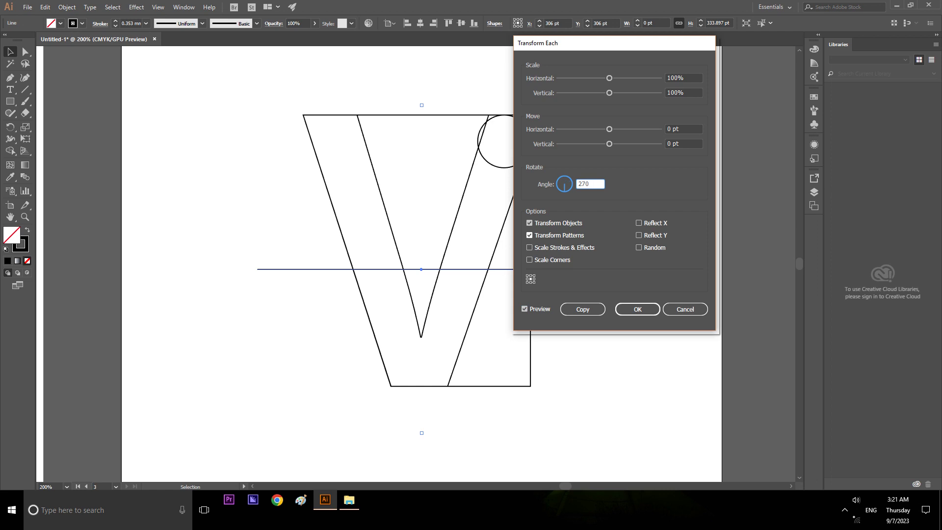
pyautogui.press('Tab')
pyautogui.click(599, 180)
pyautogui.write('280')
pyautogui.press('Tab')
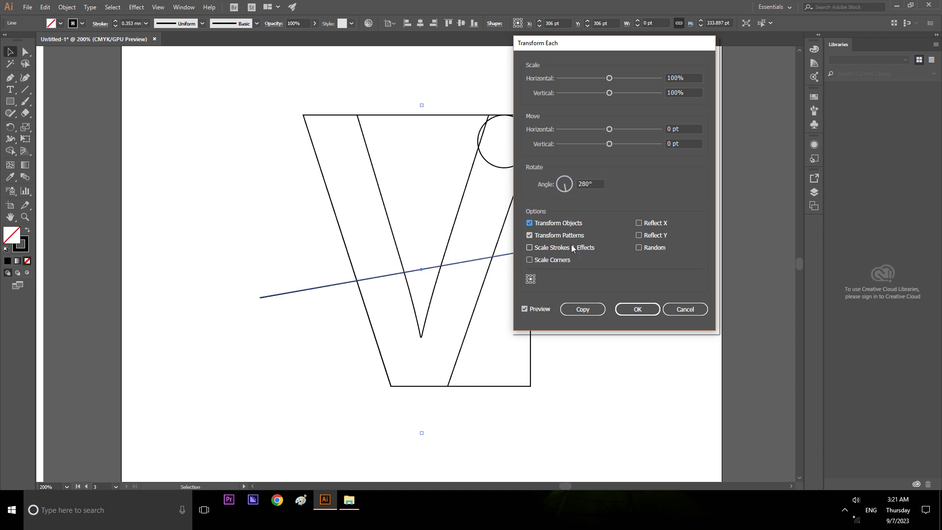
pyautogui.hotkey('shift', 'Tab')
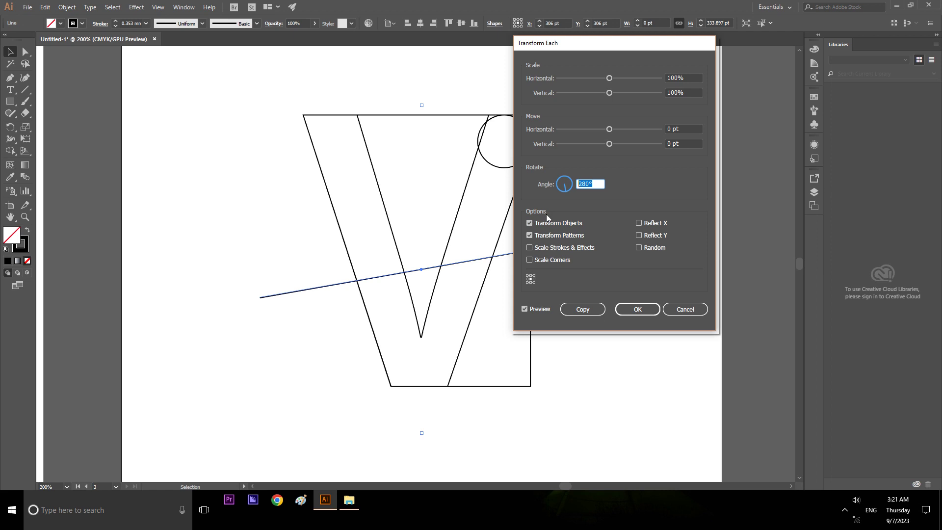
pyautogui.write('360')
pyautogui.press('Tab')
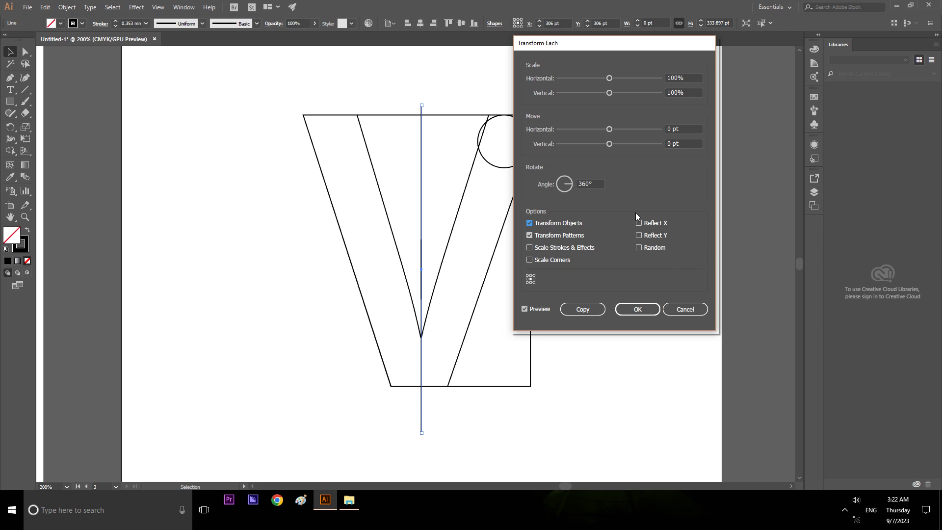
pyautogui.click(683, 313)
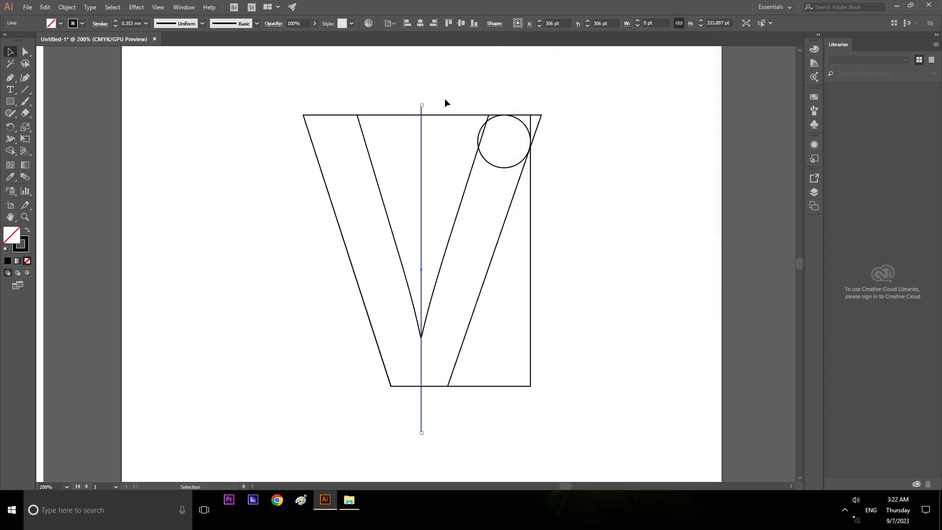
# - Rotate the centre line to a slant of about 285°
pyautogui.hotkey('ctrl', 't')
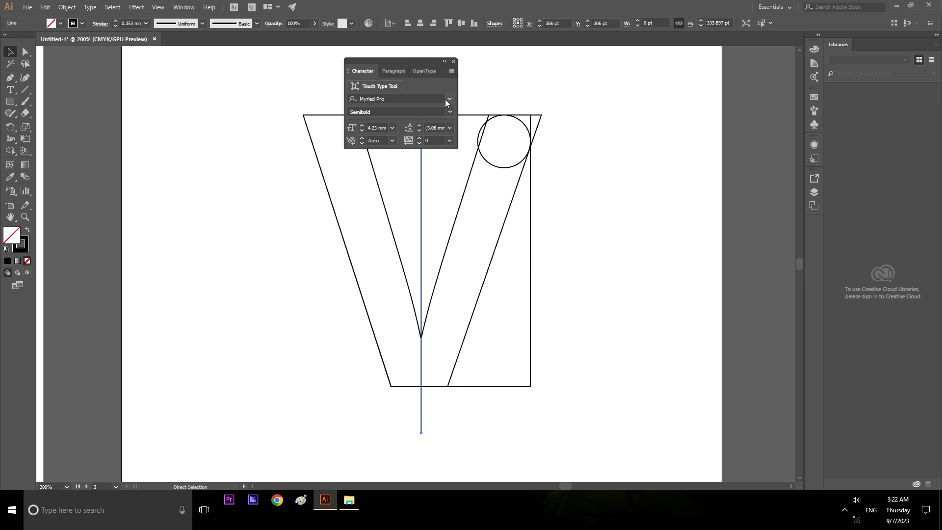
pyautogui.click(454, 61)
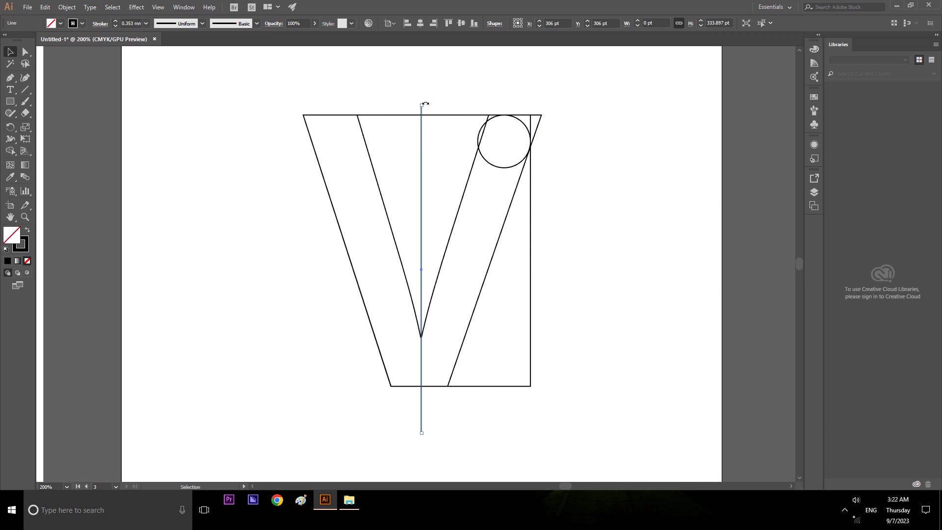
pyautogui.moveTo(423, 104)
pyautogui.mouseDown()
pyautogui.moveTo(360, 104)
pyautogui.moveTo(378, 104)
pyautogui.mouseUp()
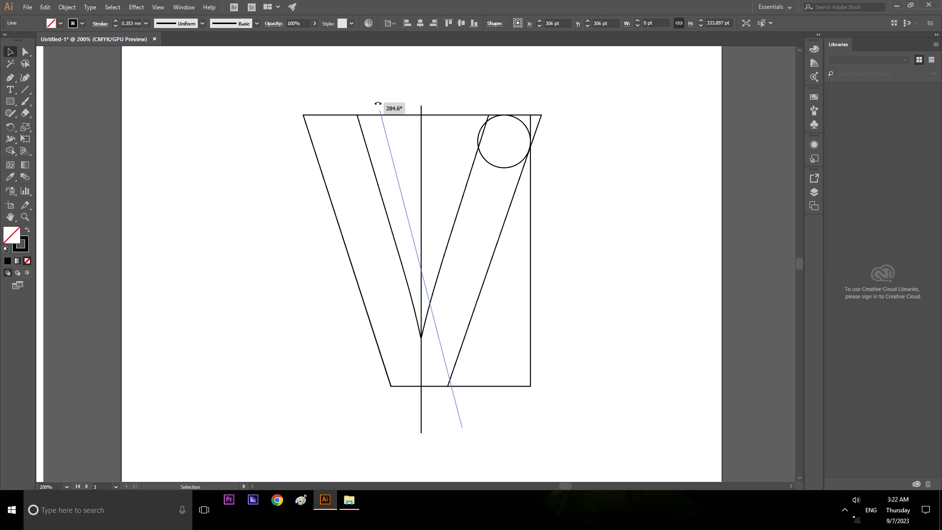
pyautogui.moveTo(377, 104); pyautogui.dragTo(379, 105)
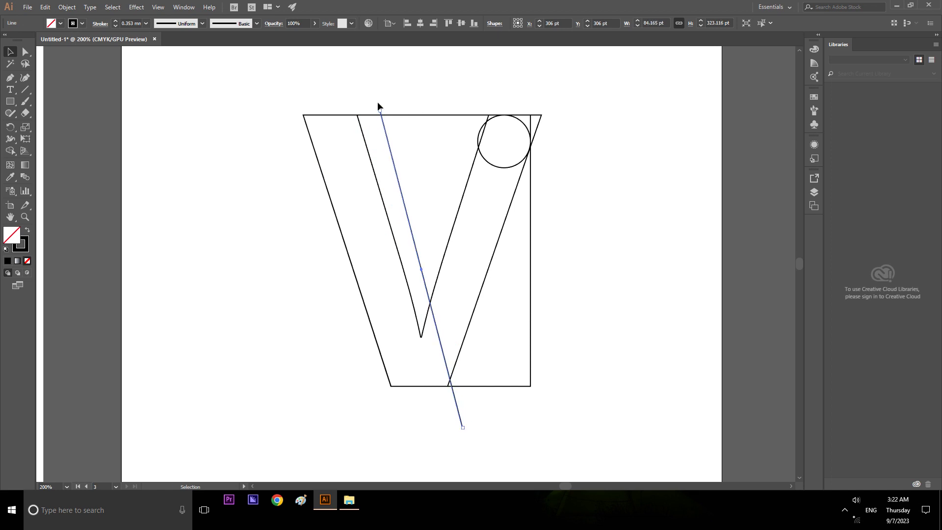
pyautogui.click(432, 91)
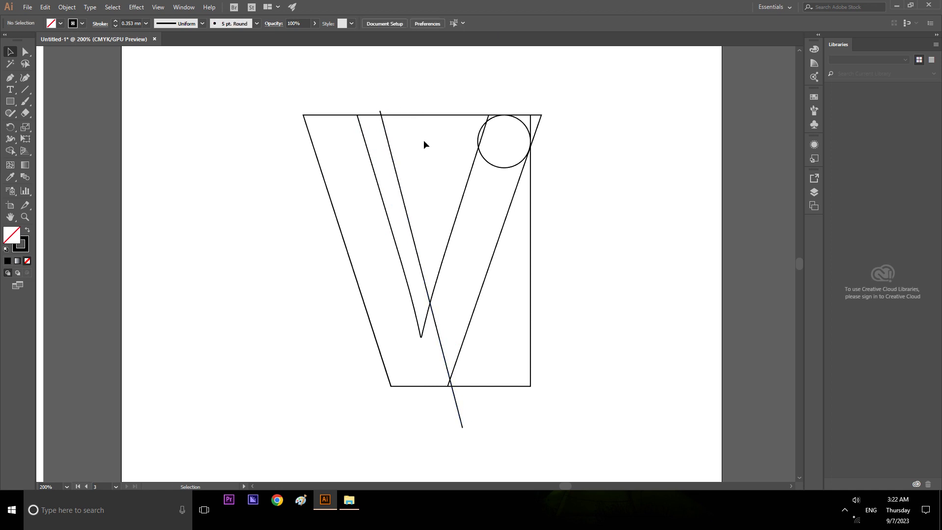
# - Slide the slanted line onto the V's inner left edge and select its bottom anchor
pyautogui.click(427, 291)
pyautogui.moveTo(423, 270); pyautogui.dragTo(398, 278)
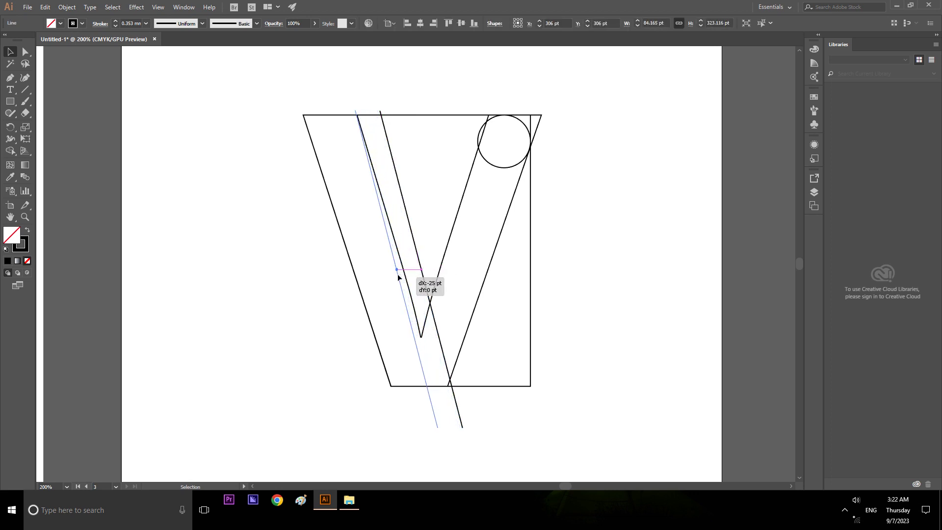
pyautogui.moveTo(398, 276); pyautogui.dragTo(447, 254)
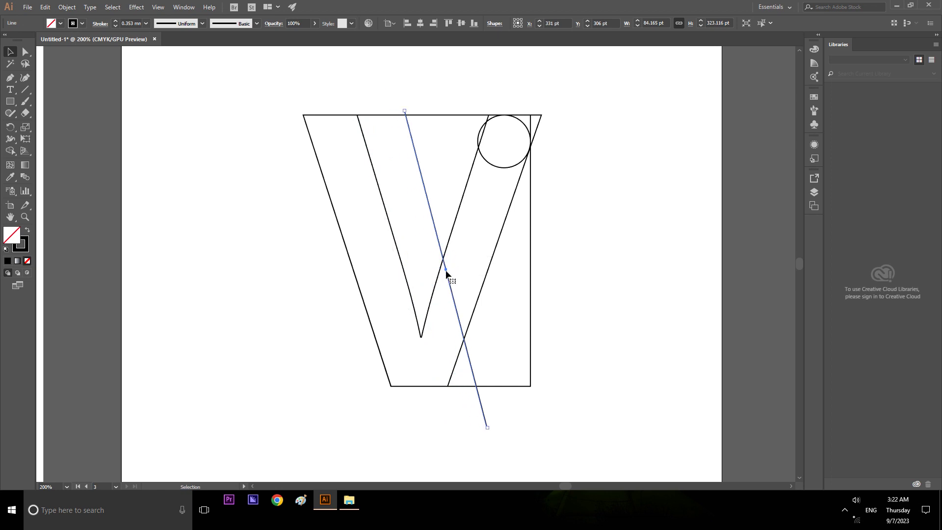
pyautogui.moveTo(447, 273); pyautogui.dragTo(399, 272)
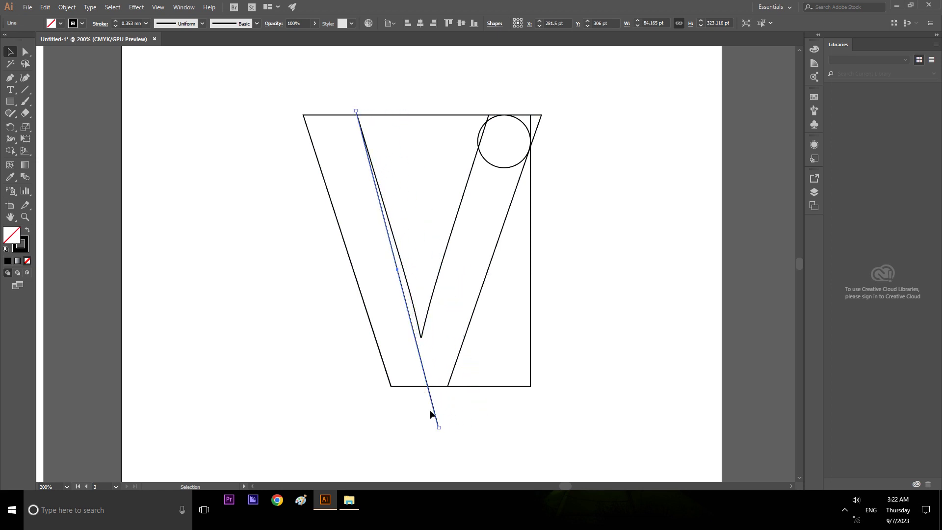
pyautogui.click(26, 51)
pyautogui.keyDown('shift'); pyautogui.click(459, 387); pyautogui.keyUp('shift')
pyautogui.click(438, 428)
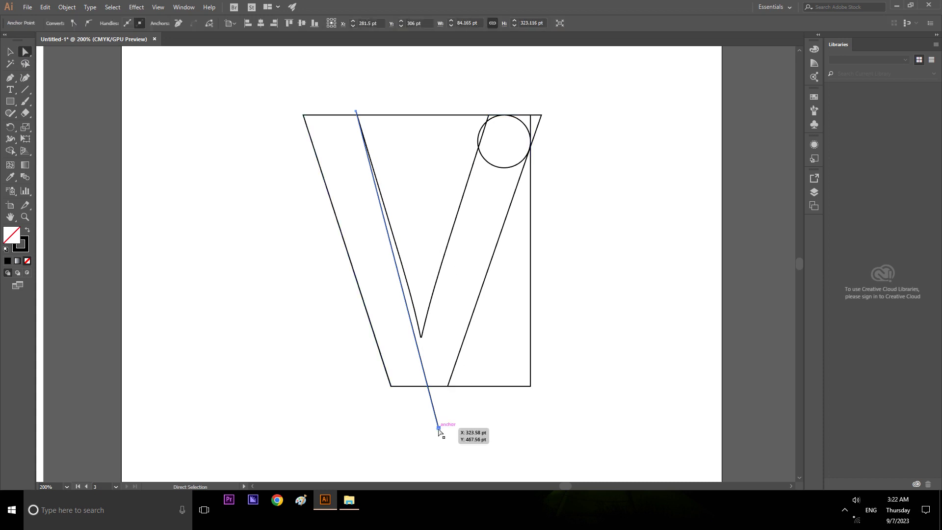
# - Move the line's bottom endpoint to 331.468, 464.75 pt along the V's inner left edge
pyautogui.moveTo(439, 430); pyautogui.dragTo(460, 424)
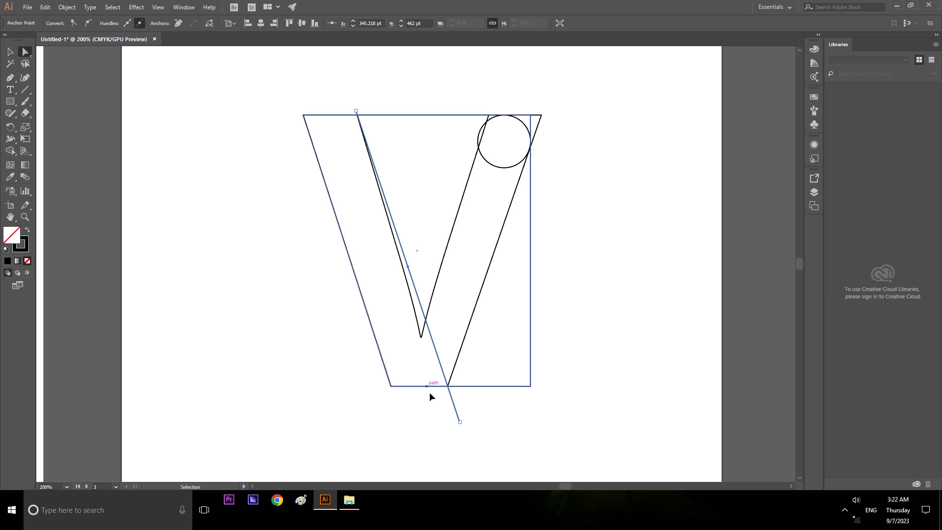
pyautogui.hscroll(-1, 431, 395)
pyautogui.scroll(1, 447, 421)
pyautogui.scroll(1, 455, 420)
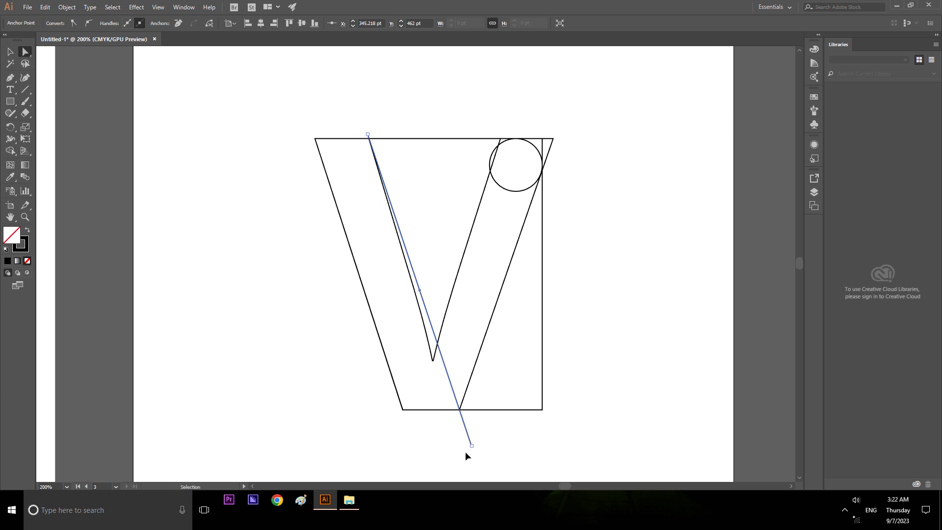
pyautogui.hscroll(-2, 465, 452)
pyautogui.scroll(-3, 432, 415)
pyautogui.scroll(-1, 432, 415)
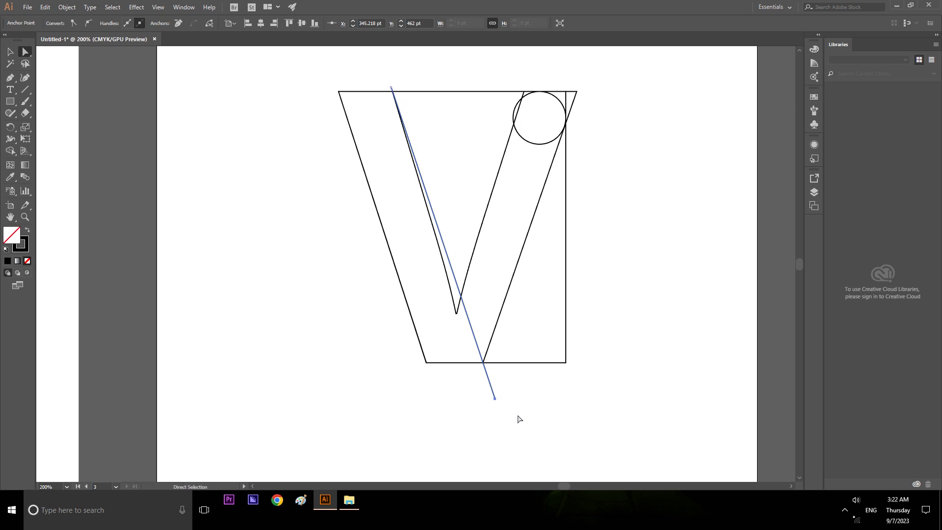
pyautogui.scroll(1, 499, 409)
pyautogui.moveTo(490, 391); pyautogui.dragTo(462, 396)
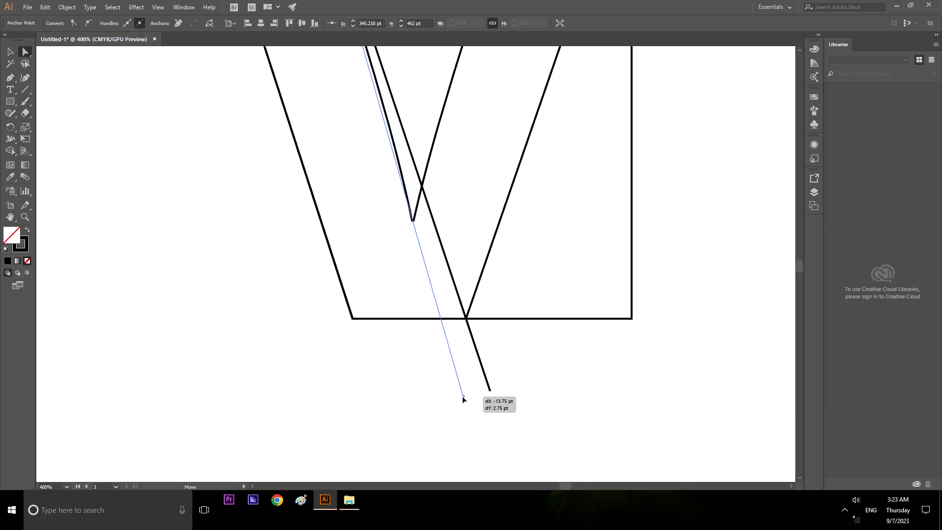
pyautogui.moveTo(462, 396); pyautogui.dragTo(462, 397)
# - Fit the artboard in the window and zoom to 200% on the V construction
pyautogui.hscroll(1, 464, 402)
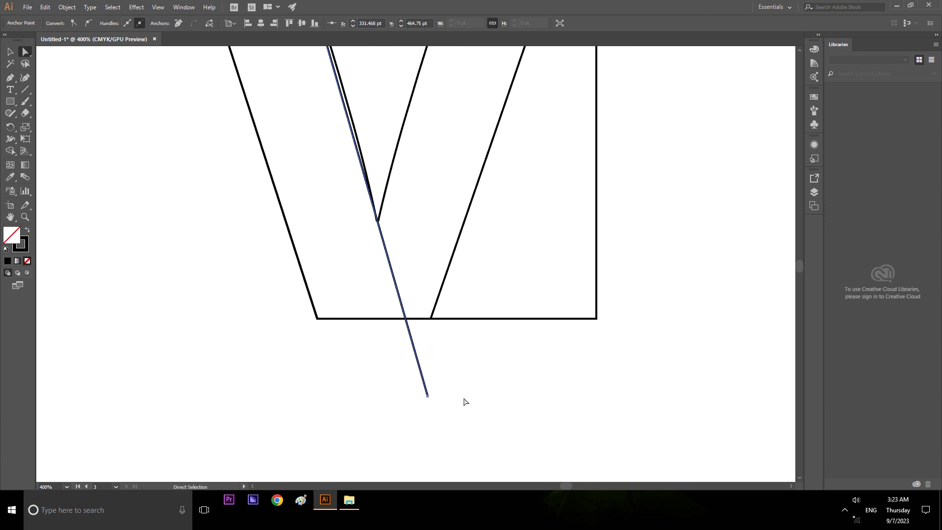
pyautogui.scroll(2, 465, 402)
pyautogui.scroll(2, 465, 401)
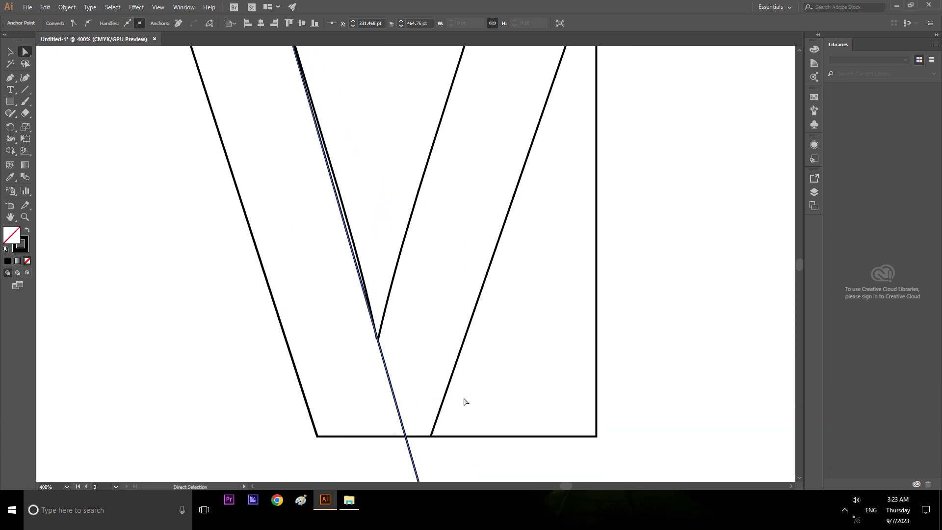
pyautogui.scroll(2, 465, 402)
pyautogui.scroll(3, 465, 402)
pyautogui.scroll(2, 465, 402)
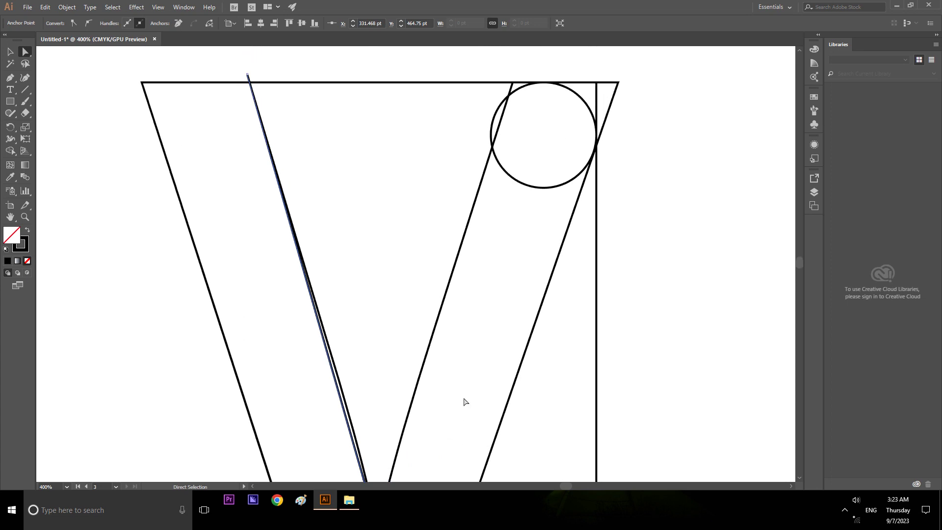
pyautogui.scroll(1, 465, 402)
pyautogui.hscroll(1, 425, 322)
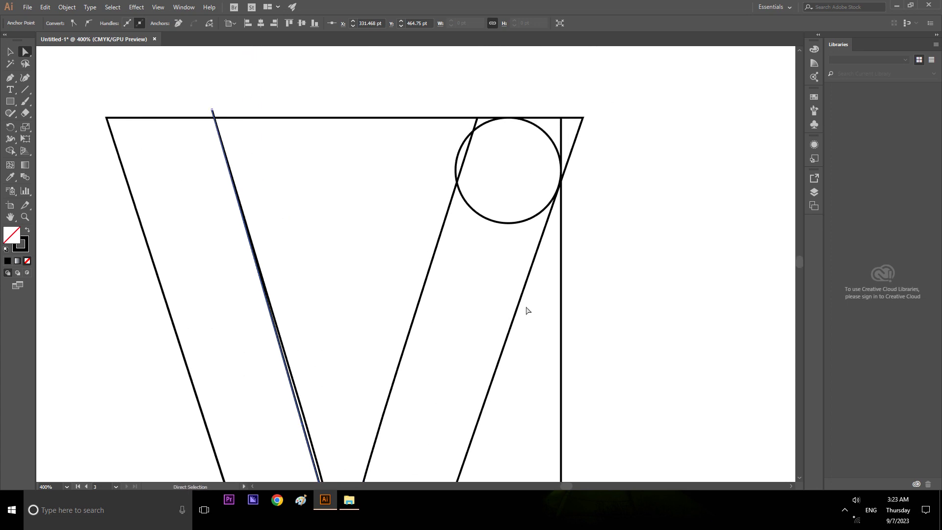
pyautogui.hotkey('ctrl', '0')
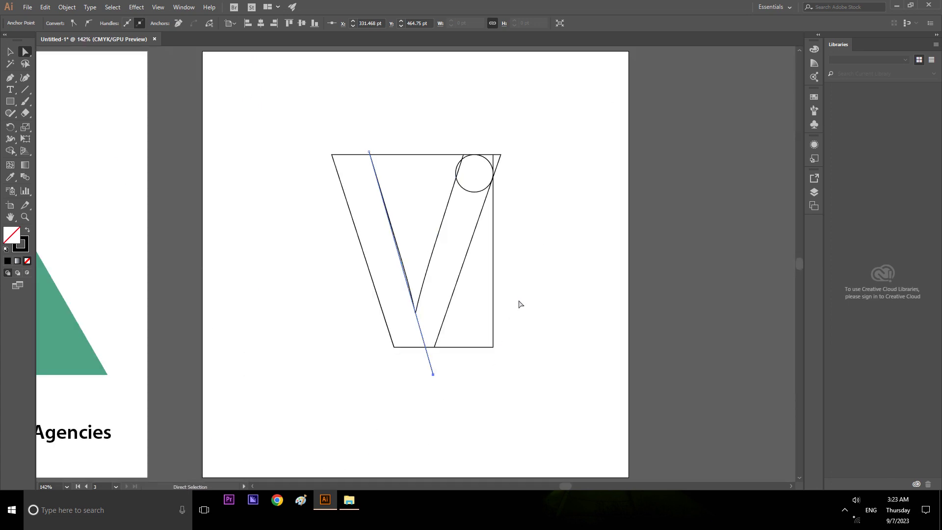
pyautogui.scroll(1, 436, 325)
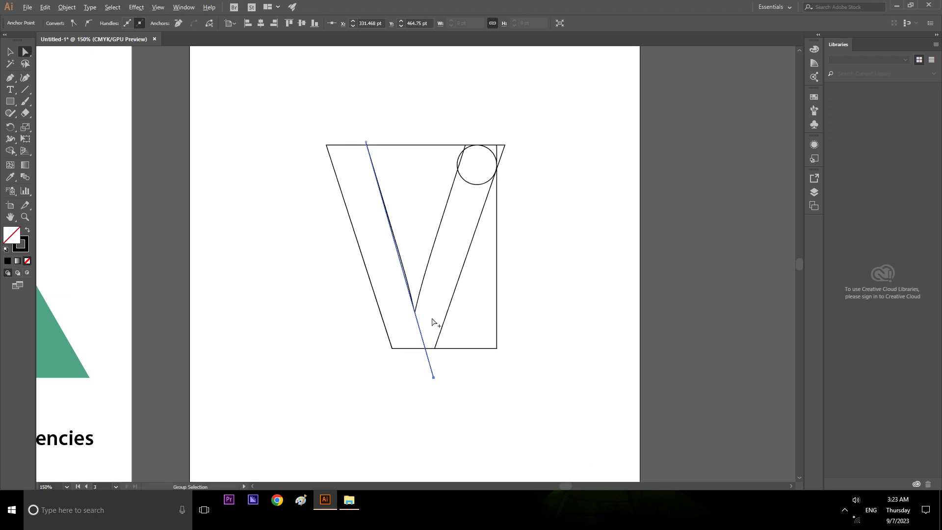
pyautogui.scroll(1, 436, 324)
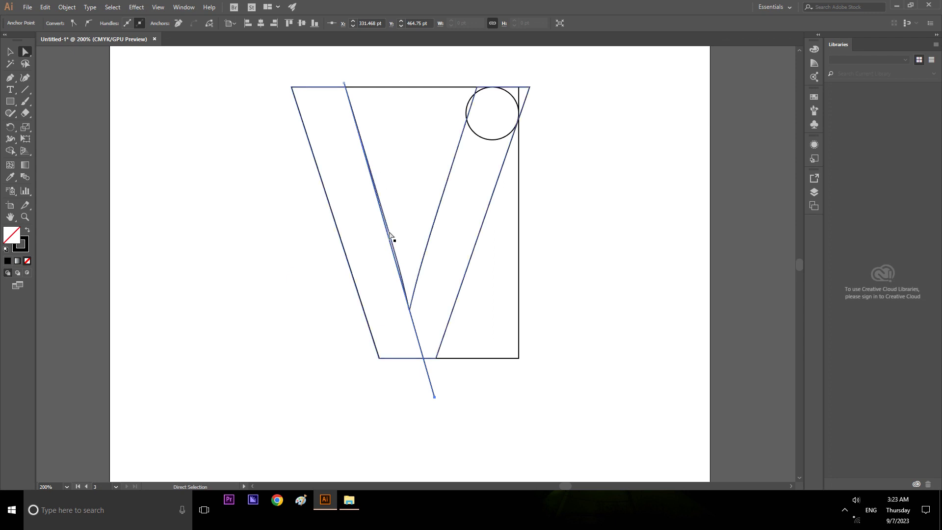
# - Try an offset copy and a 1 pt keyboard increment nudge, undoing both
pyautogui.moveTo(387, 235); pyautogui.dragTo(420, 220)
pyautogui.hotkey('ctrl', 'z')
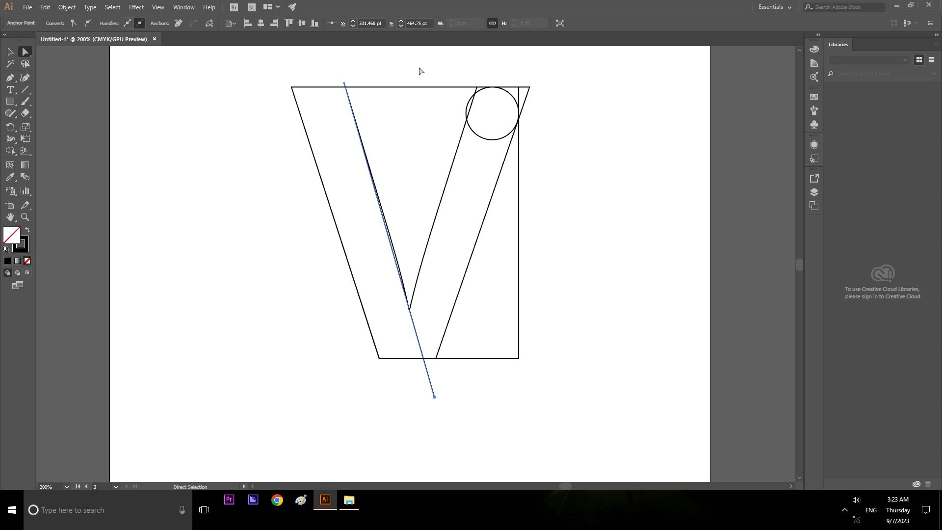
pyautogui.hotkey('ctrl', 'k')
pyautogui.write('1')
pyautogui.press('Return')
pyautogui.press('Right')
pyautogui.hotkey('ctrl', 'z')
# - Select the whole long slanted line and try a duplicate move, then undo it
pyautogui.click(10, 52)
pyautogui.click(329, 128)
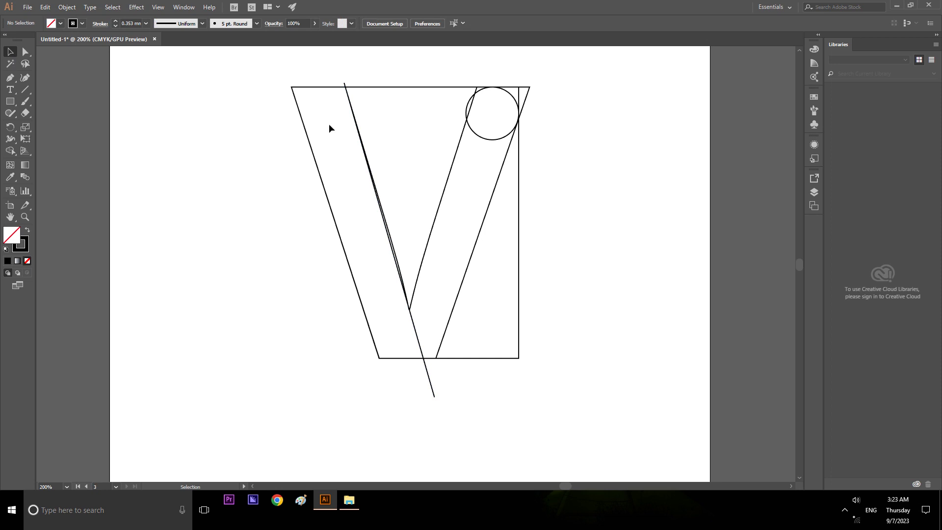
pyautogui.click(347, 85)
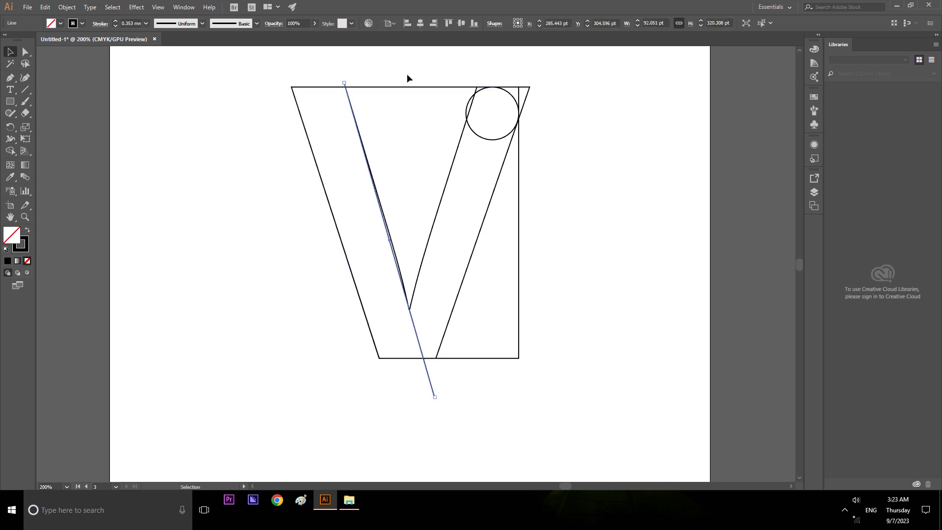
pyautogui.hotkey('ctrl', 'd')
pyautogui.hotkey('ctrl', 'z')
# - Set Keyboard Increment to 10 and arrow-nudge the slanted line right to X 305.443 pt
pyautogui.hotkey('ctrl', 'k')
pyautogui.write('10')
pyautogui.press('Return')
pyautogui.press('Right')
pyautogui.press('Right')
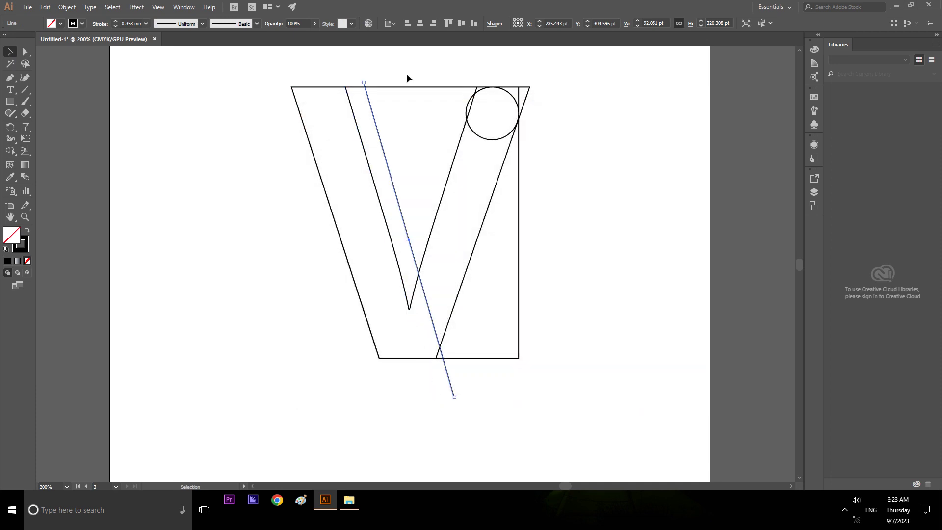
pyautogui.press('Right')
pyautogui.press('Right')
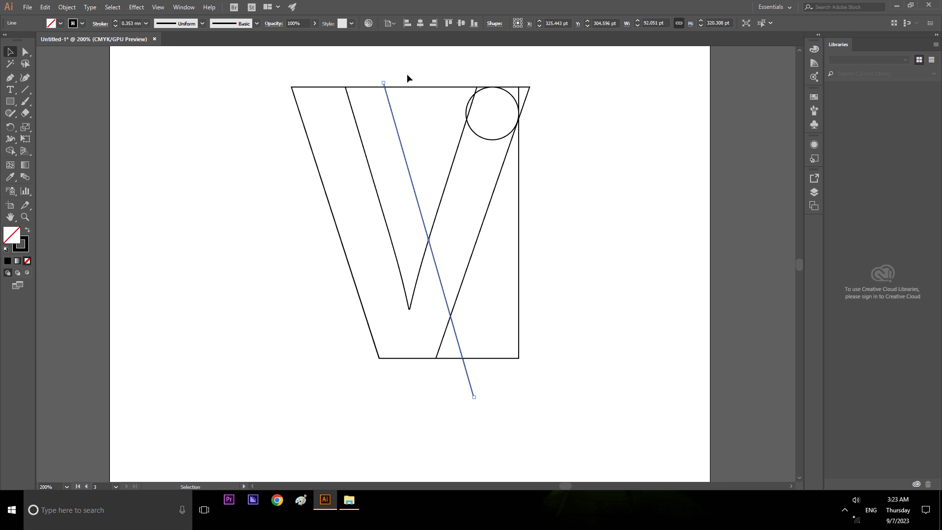
pyautogui.press('Left')
pyautogui.press('Left')
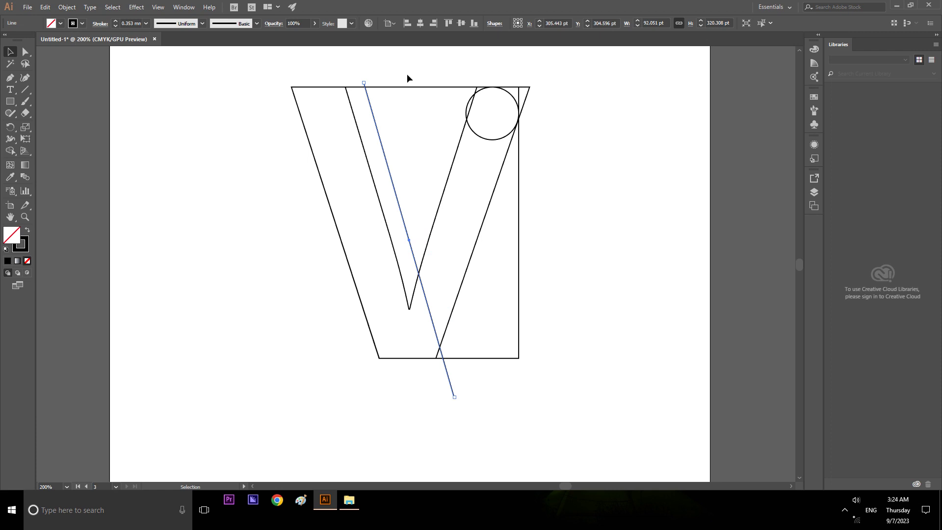
pyautogui.click(407, 75)
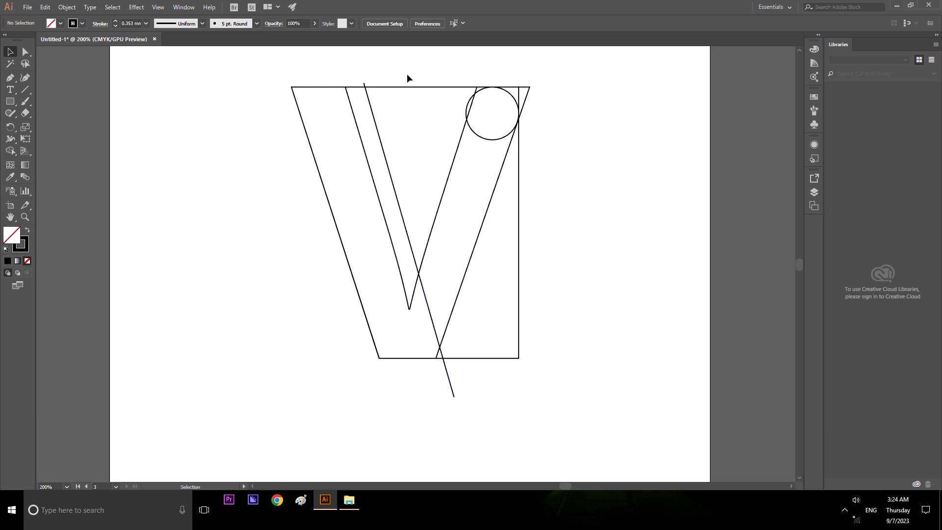
# - Check the circle's width, which reads 53.727 pt
pyautogui.click(375, 114)
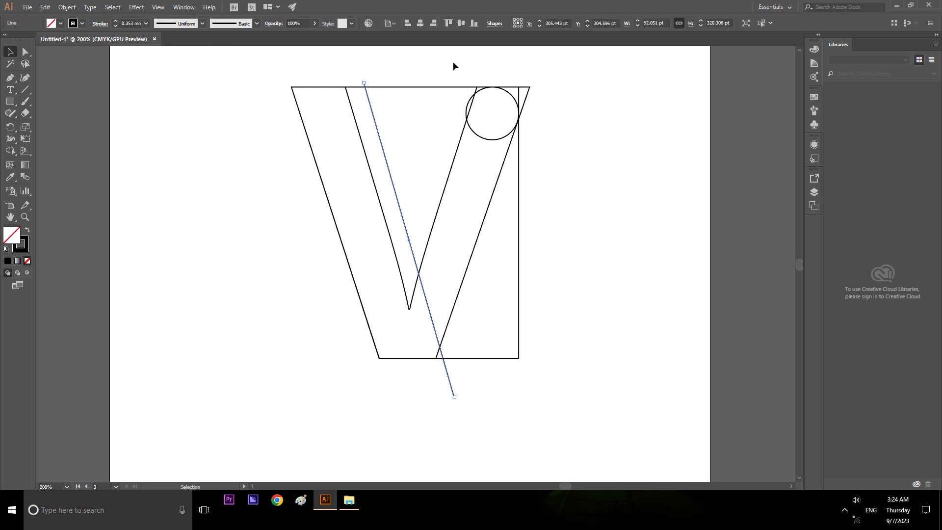
pyautogui.click(467, 111)
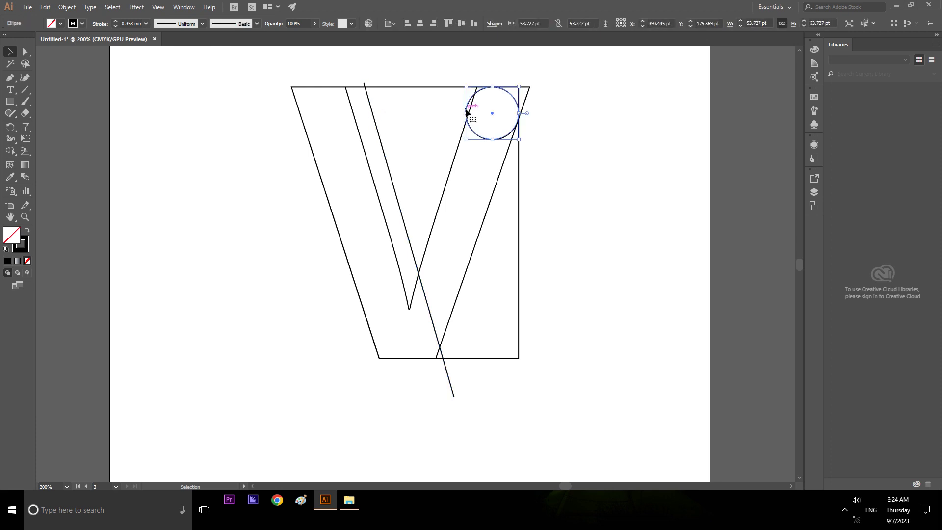
pyautogui.click(766, 23)
pyautogui.click(682, 116)
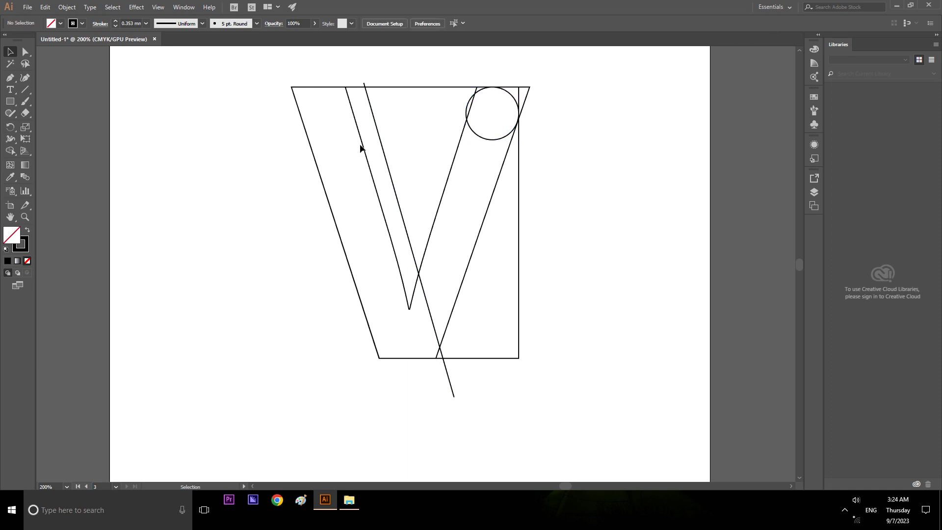
# - Move the slanted line about 60 pt left and snap its top end to the top-left corner
pyautogui.moveTo(379, 140); pyautogui.dragTo(317, 153)
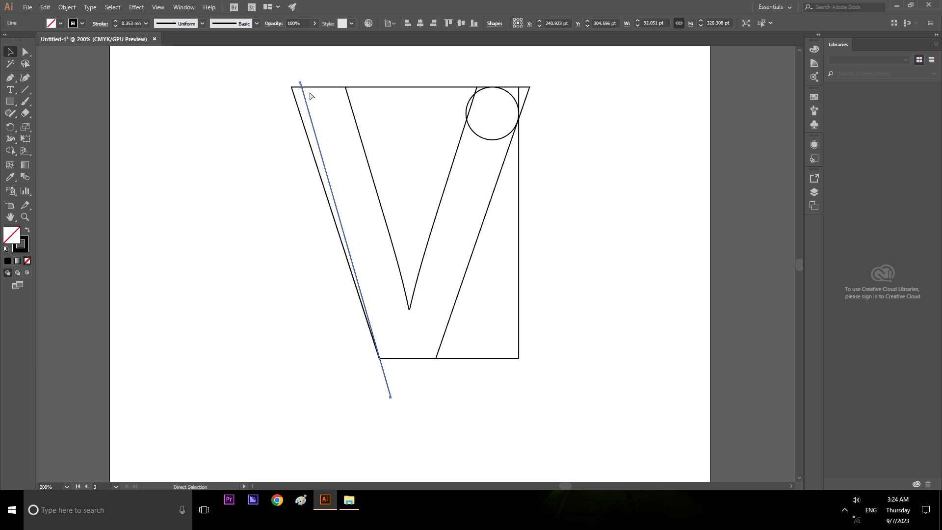
pyautogui.scroll(2, 301, 86)
pyautogui.scroll(1, 301, 89)
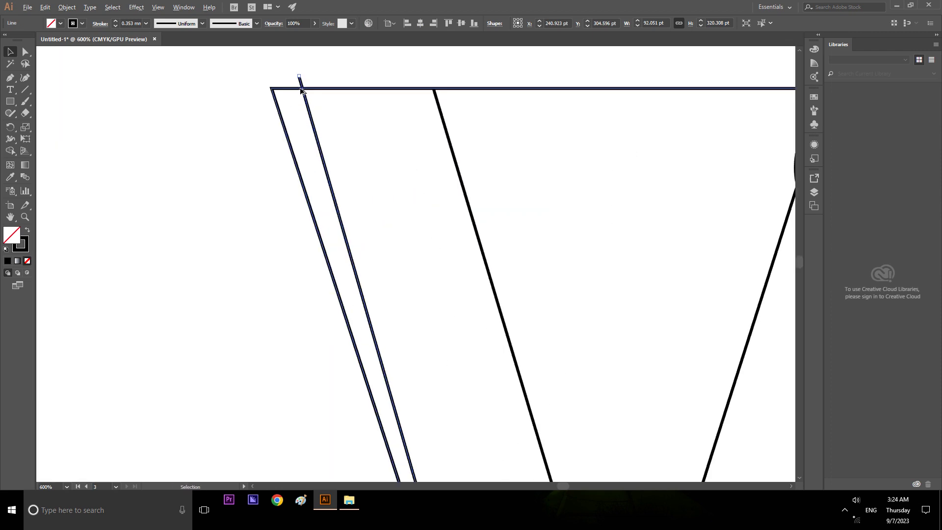
pyautogui.scroll(1, 301, 81)
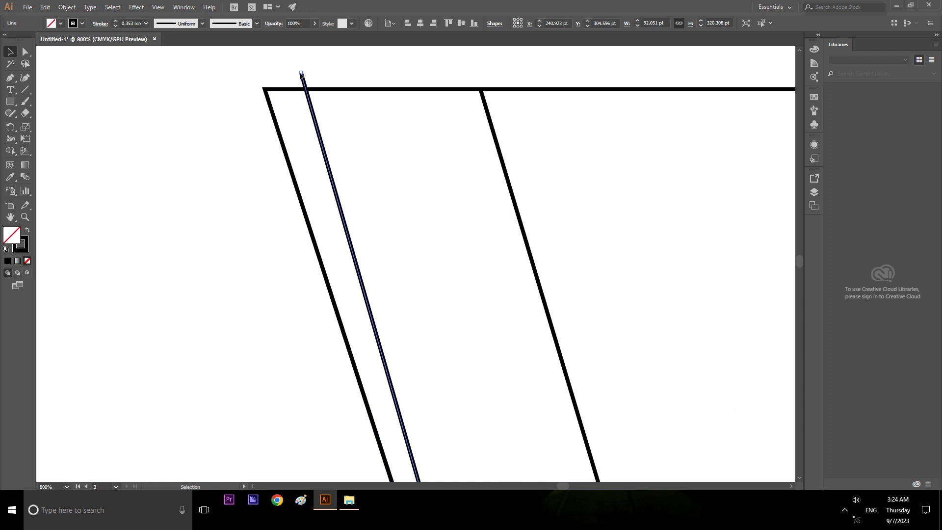
pyautogui.moveTo(301, 74); pyautogui.dragTo(265, 84)
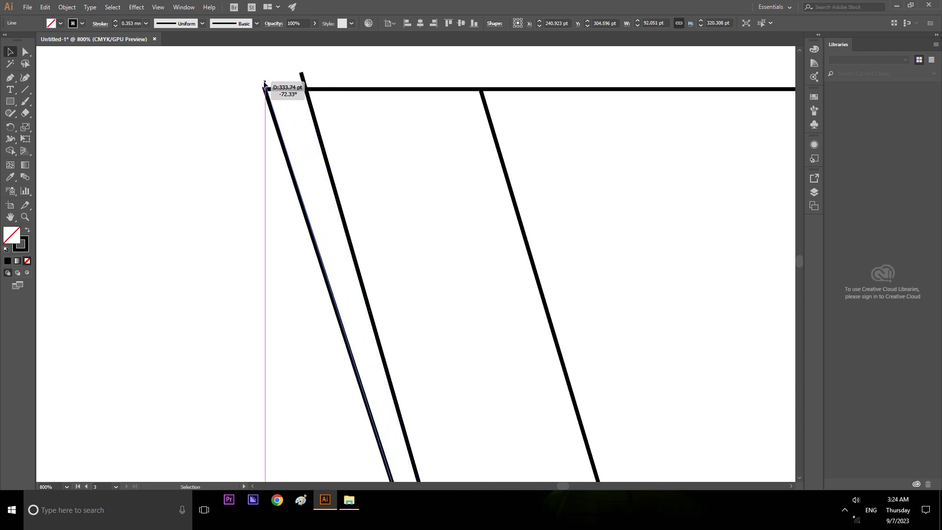
pyautogui.moveTo(265, 84); pyautogui.dragTo(263, 83)
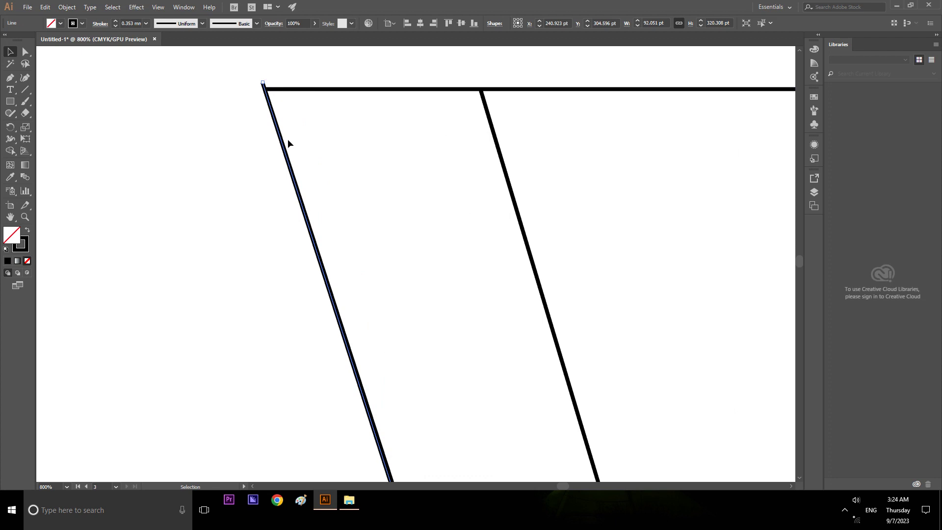
# - Set the line's bottom end just below the frame along its outer left edge
pyautogui.scroll(-2, 294, 141)
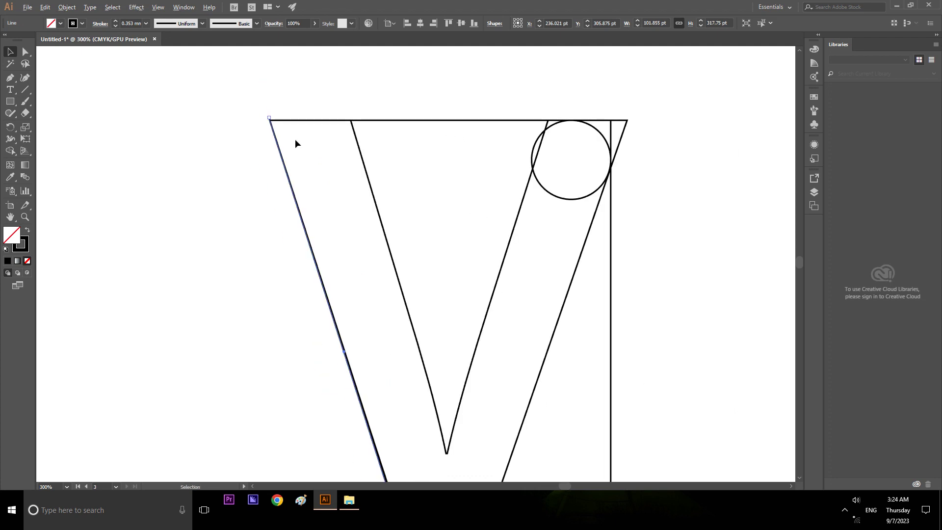
pyautogui.scroll(-2, 295, 142)
pyautogui.scroll(3, 346, 362)
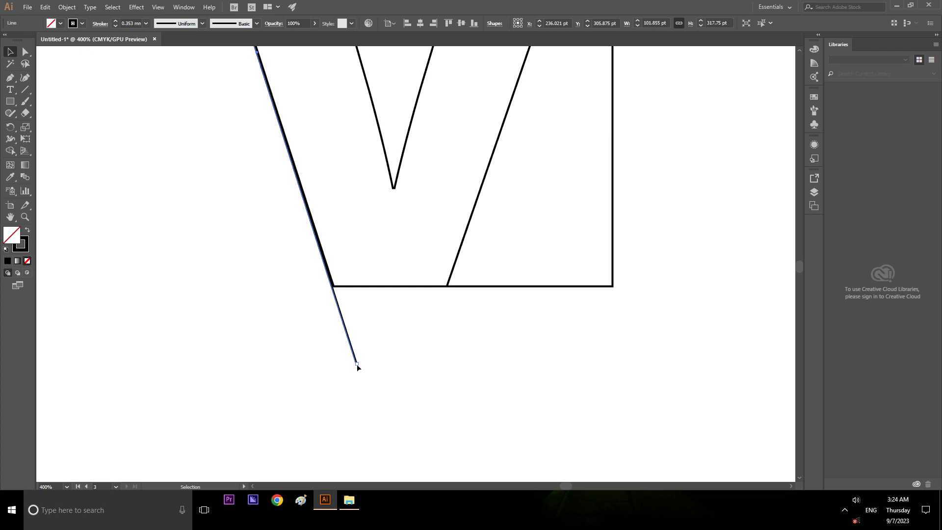
pyautogui.moveTo(357, 364); pyautogui.dragTo(358, 366)
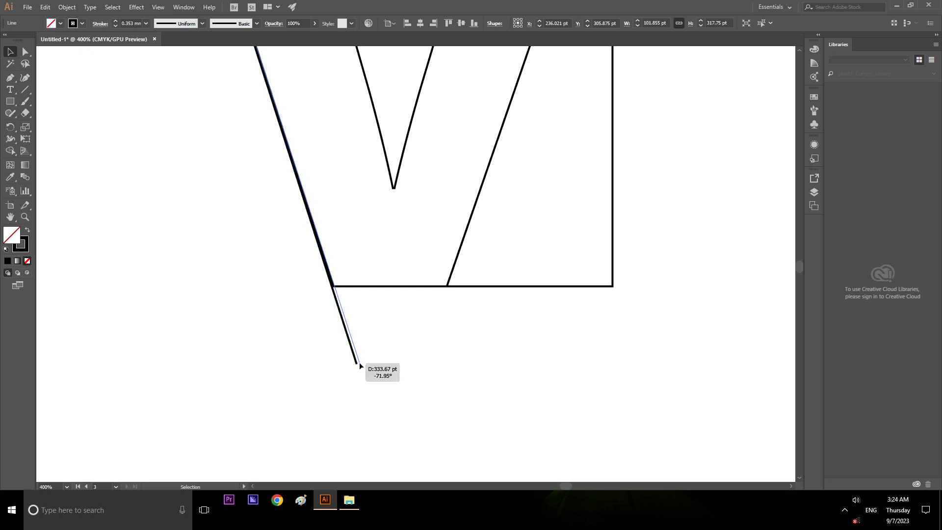
pyautogui.moveTo(357, 365); pyautogui.dragTo(358, 365)
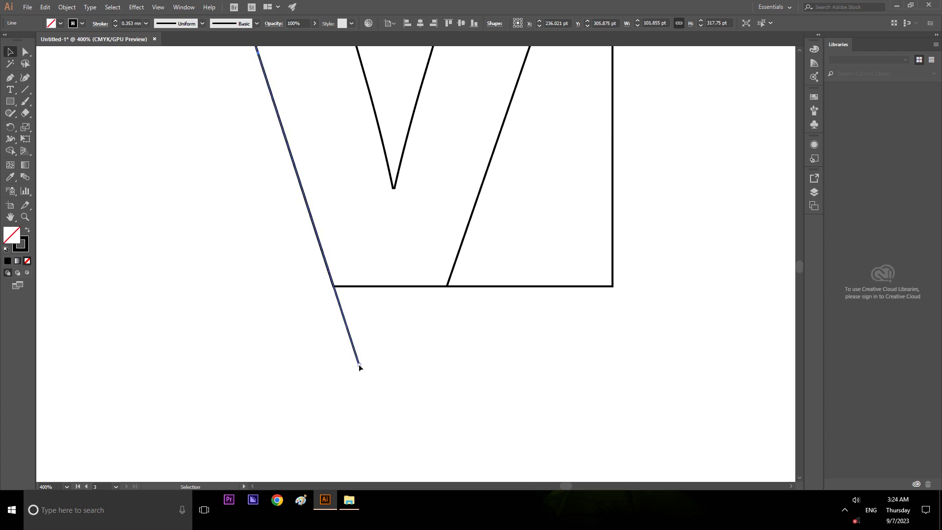
pyautogui.scroll(-2, 372, 345)
pyautogui.scroll(-2, 372, 346)
pyautogui.scroll(1, 362, 227)
pyautogui.scroll(1, 364, 225)
pyautogui.scroll(1, 373, 229)
pyautogui.scroll(2, 374, 233)
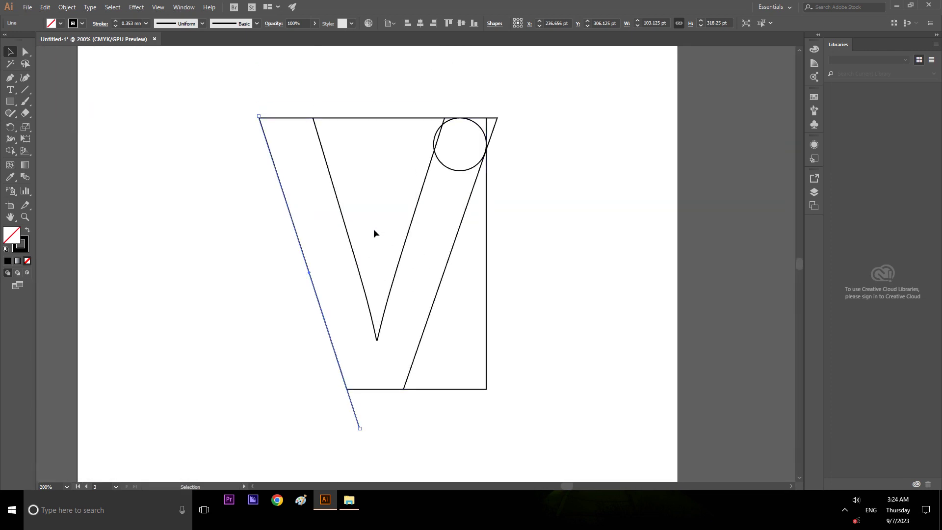
pyautogui.click(284, 97)
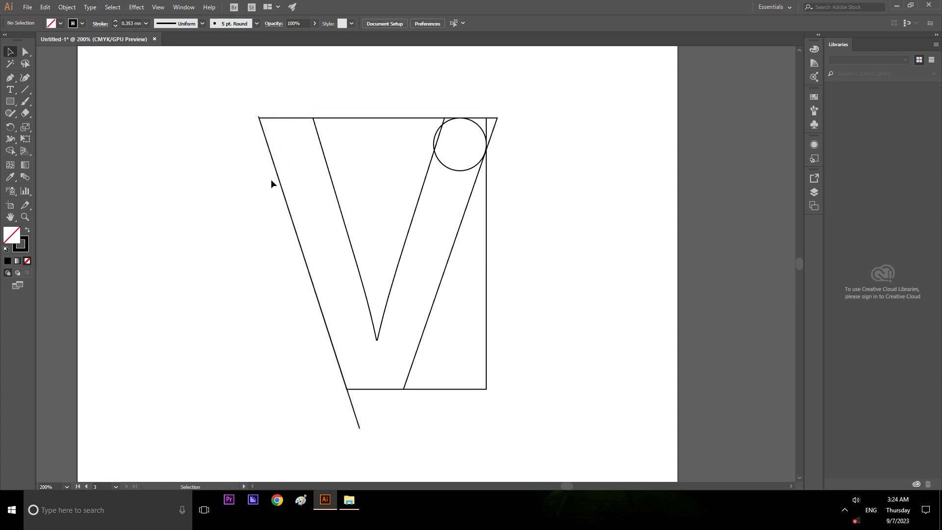
# - Extend the left slanted line along its angle beyond both ends
pyautogui.click(296, 243)
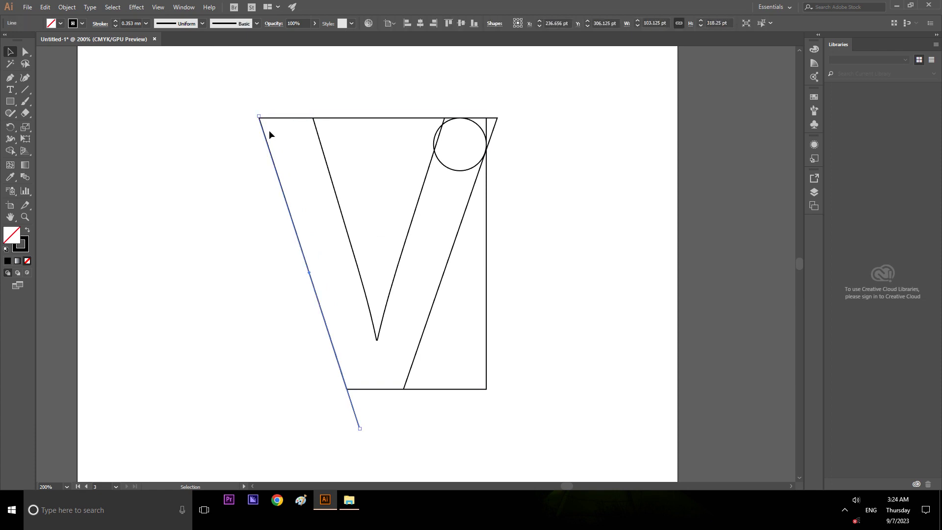
pyautogui.moveTo(257, 118); pyautogui.dragTo(252, 104)
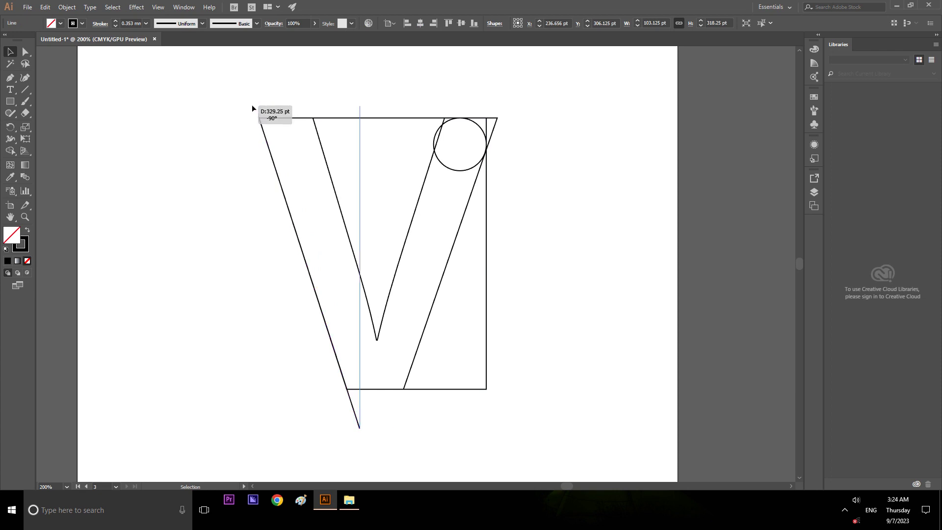
pyautogui.moveTo(252, 105); pyautogui.dragTo(247, 95)
pyautogui.hotkey('ctrl', 'z')
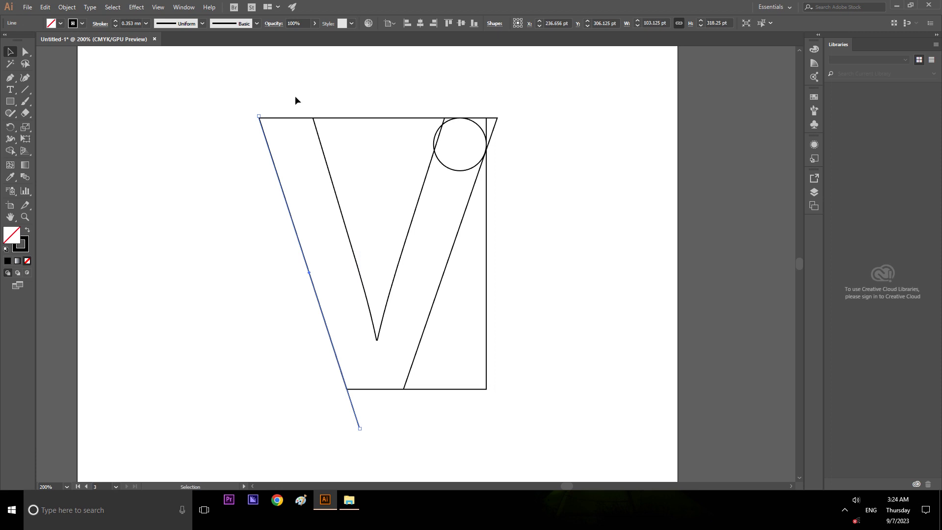
pyautogui.moveTo(259, 117); pyautogui.dragTo(254, 100)
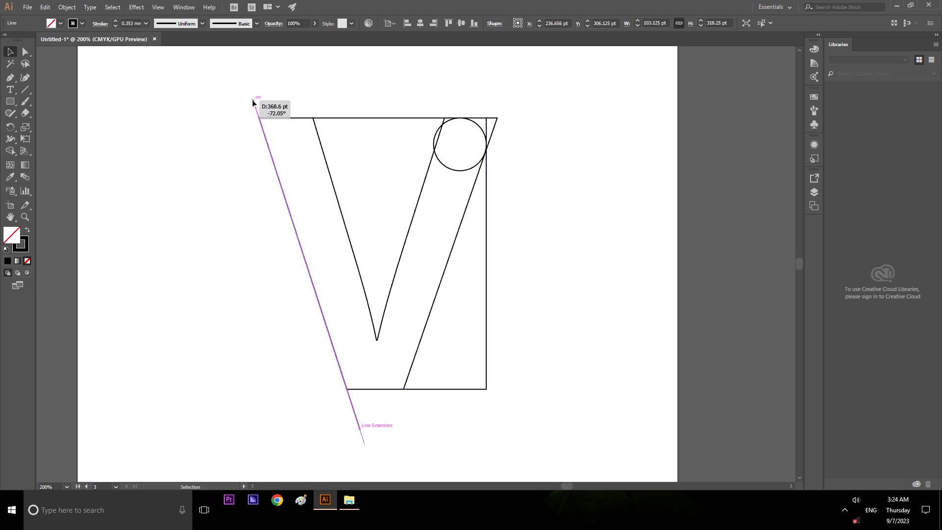
pyautogui.click(314, 85)
pyautogui.click(255, 105)
# - Set Keyboard Increment to 53.727 pt and shift the slanted line right one step
pyautogui.hotkey('ctrl', 'k')
pyautogui.press('Return')
pyautogui.press('Right')
pyautogui.click(436, 57)
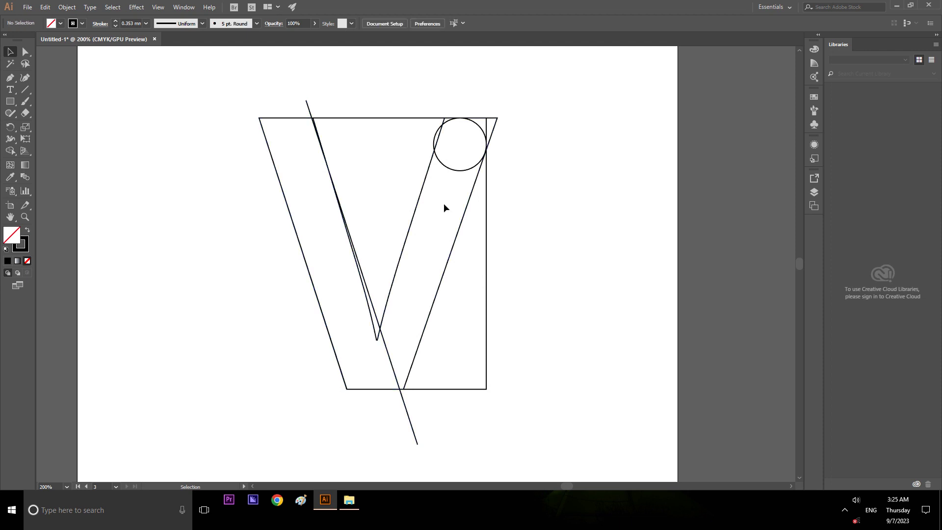
pyautogui.click(418, 201)
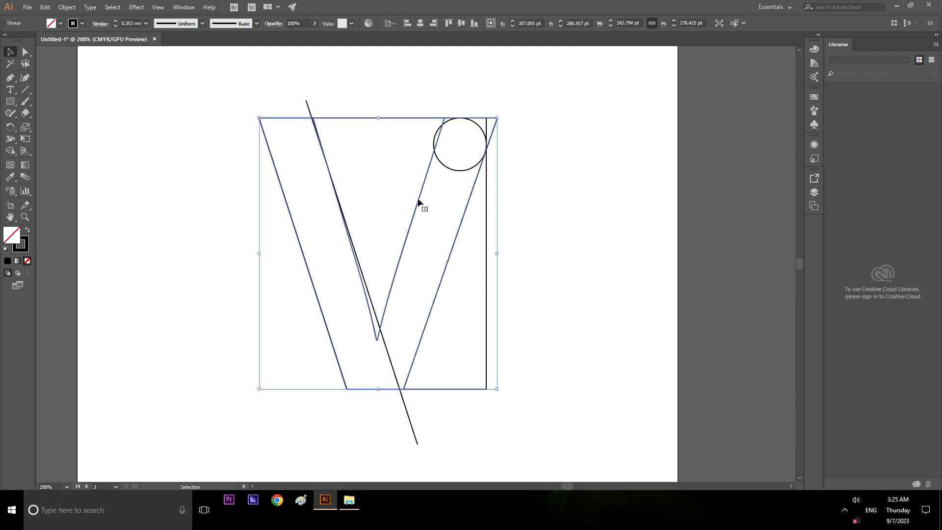
pyautogui.press('Delete')
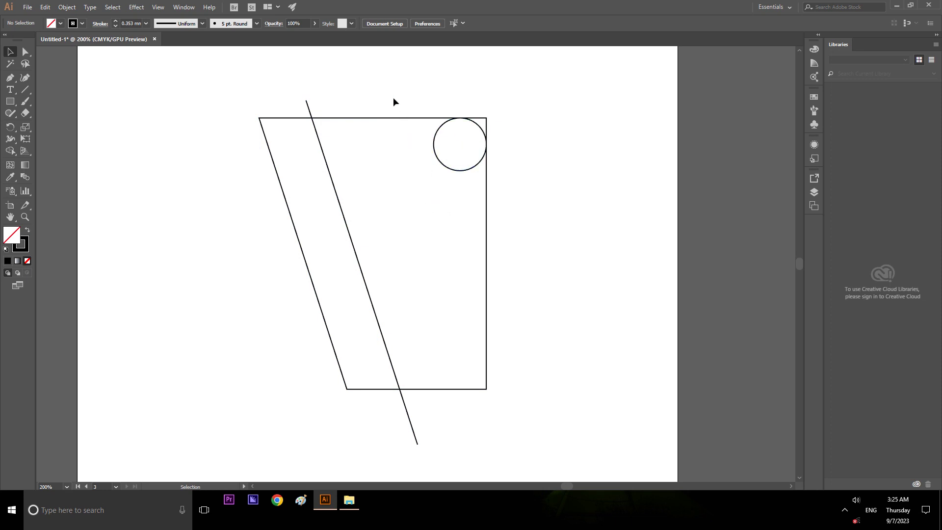
pyautogui.moveTo(213, 72)
pyautogui.mouseDown()
pyautogui.moveTo(541, 432)
pyautogui.moveTo(556, 435)
pyautogui.mouseUp()
pyautogui.click(584, 210)
# - Draw a short line along the rectangle's top edge from the slanted line's intersection
pyautogui.click(25, 89)
pyautogui.click(47, 90)
pyautogui.moveTo(313, 118)
pyautogui.mouseDown()
pyautogui.moveTo(367, 117)
pyautogui.moveTo(338, 97)
pyautogui.mouseUp()
pyautogui.press('v')
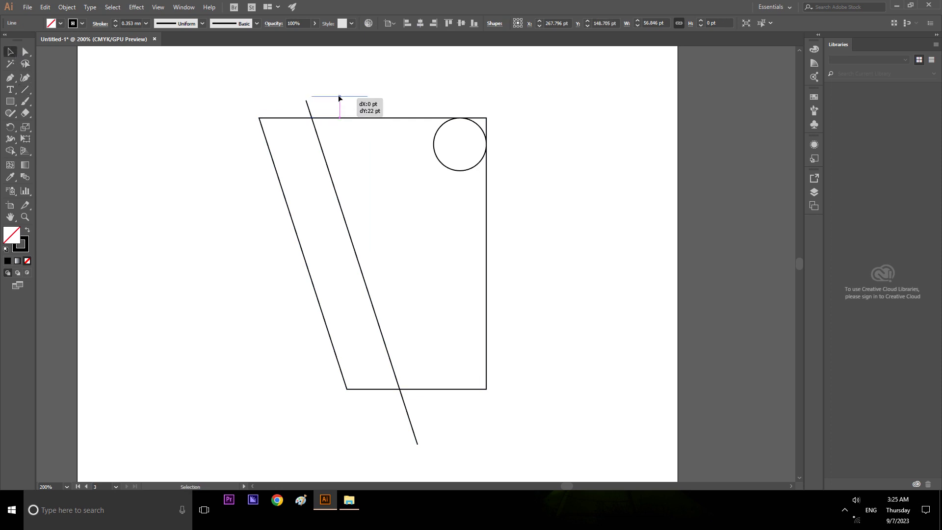
pyautogui.click(390, 72)
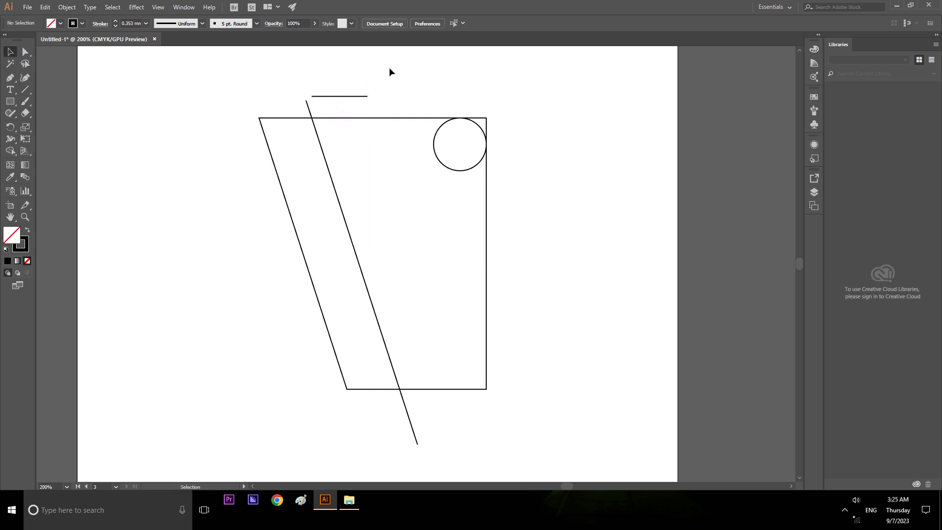
pyautogui.click(355, 96)
# - Set the short line's width to 53.727 pt and move it back onto the top edge
pyautogui.click(660, 23)
pyautogui.write('53.727')
pyautogui.press('Return')
pyautogui.click(550, 125)
pyautogui.scroll(1, 293, 122)
pyautogui.scroll(1, 293, 122)
pyautogui.moveTo(381, 72); pyautogui.dragTo(370, 118)
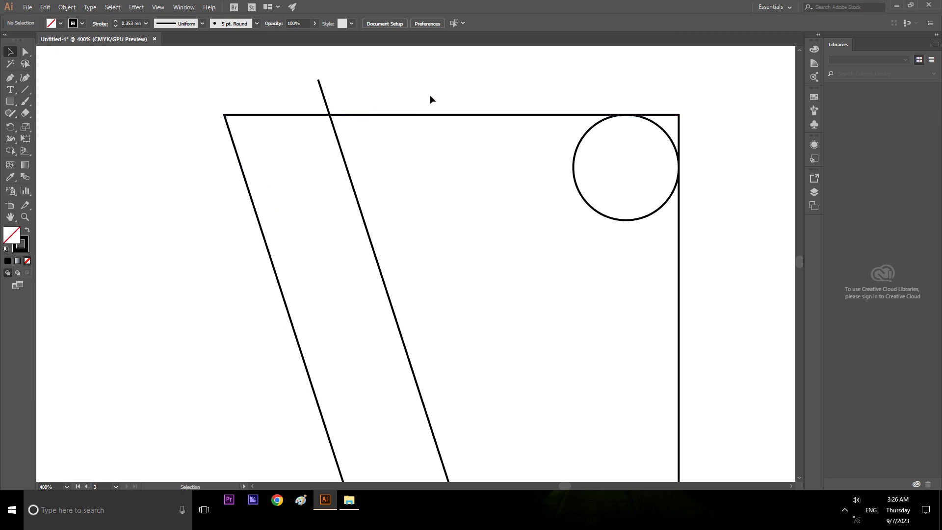
# - Give the short top-edge segment a red stroke
pyautogui.click(414, 116)
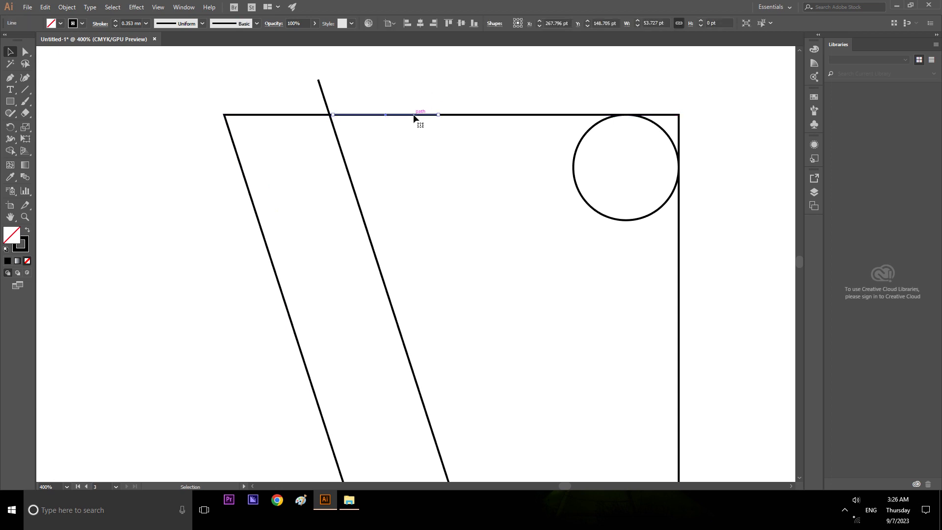
pyautogui.click(73, 27)
pyautogui.click(34, 41)
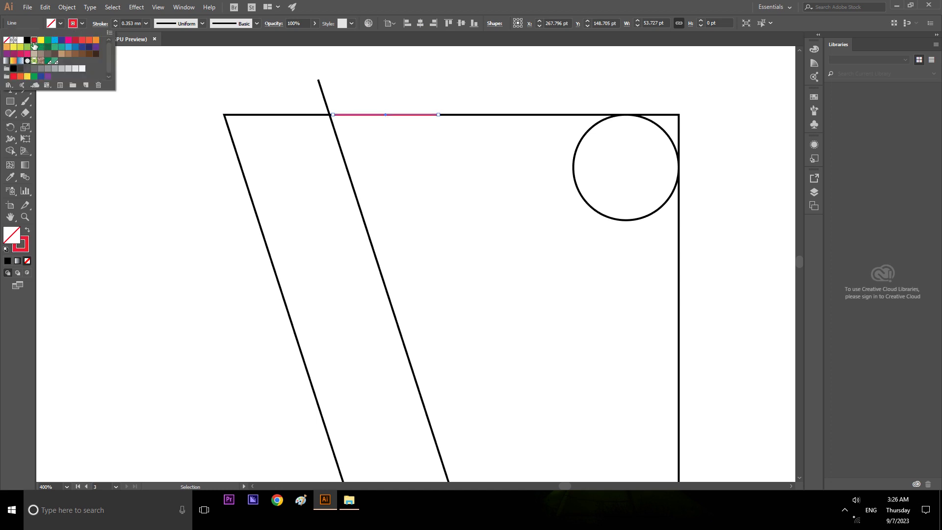
pyautogui.click(398, 77)
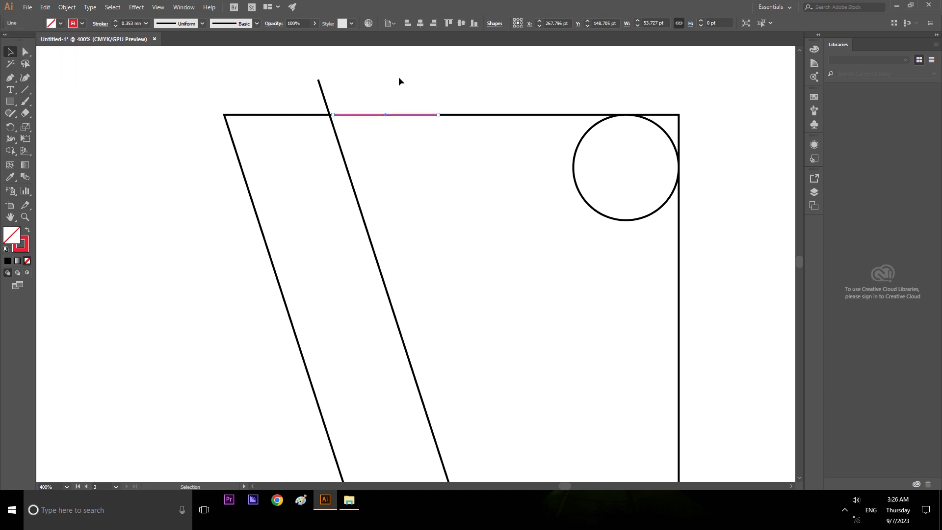
# - Move the circle left so it starts where the red segment ends
pyautogui.click(573, 175)
pyautogui.moveTo(473, 175)
pyautogui.mouseDown()
pyautogui.moveTo(401, 175)
pyautogui.moveTo(439, 169)
pyautogui.mouseUp()
pyautogui.click(479, 82)
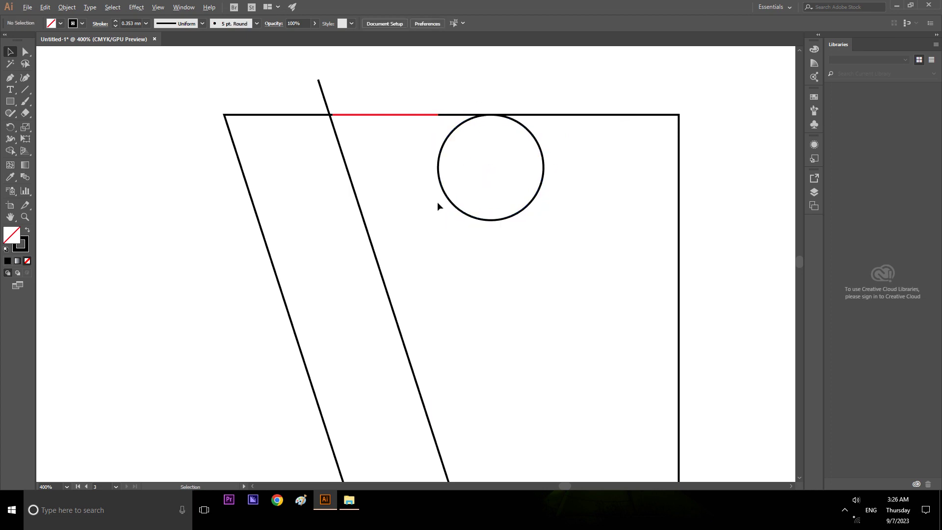
# - Select all shapes and use the Shape Builder to separate the left parallelogram region
pyautogui.scroll(-2, 438, 203)
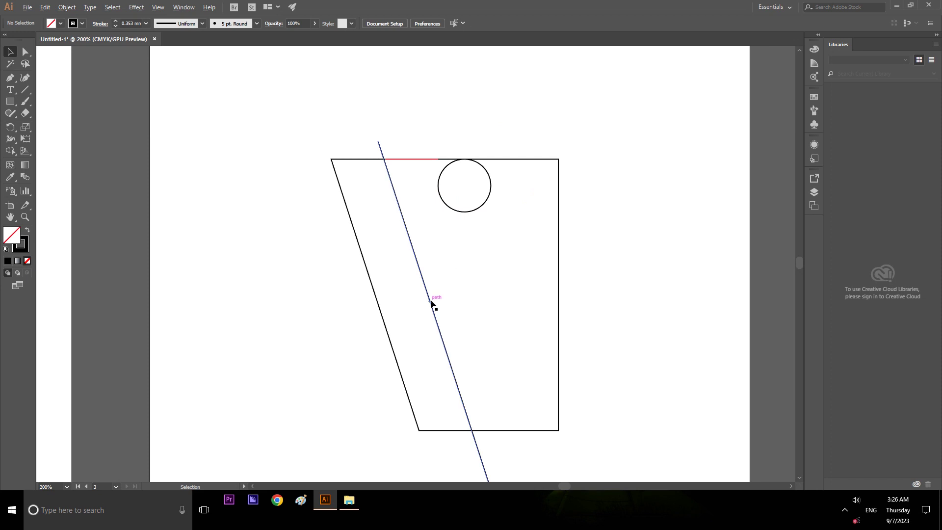
pyautogui.scroll(1, 420, 309)
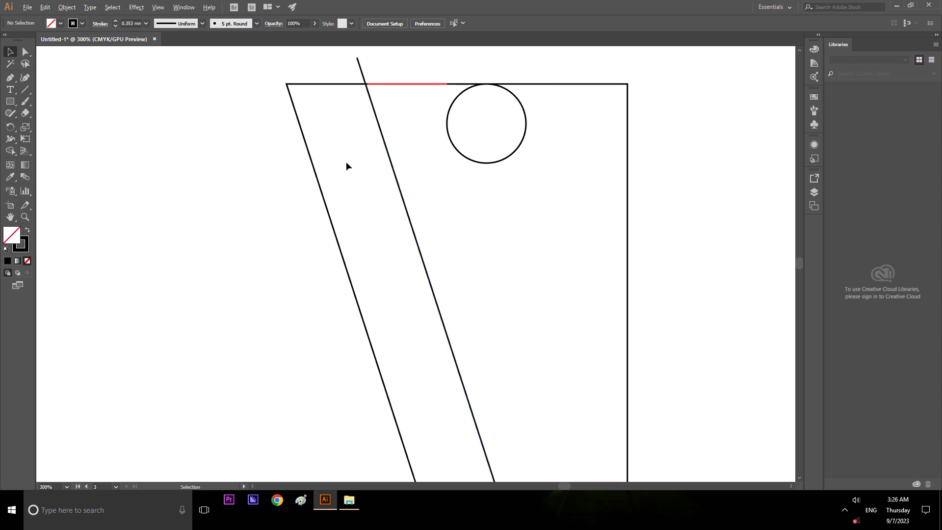
pyautogui.keyDown('alt'); pyautogui.scroll(-1, 346, 161); pyautogui.keyUp('alt')
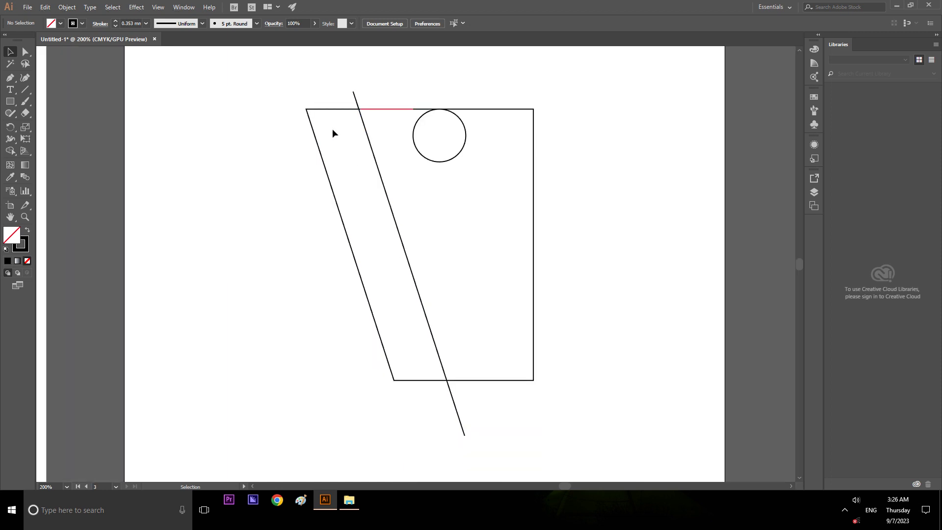
pyautogui.moveTo(272, 74); pyautogui.dragTo(652, 459)
pyautogui.click(11, 151)
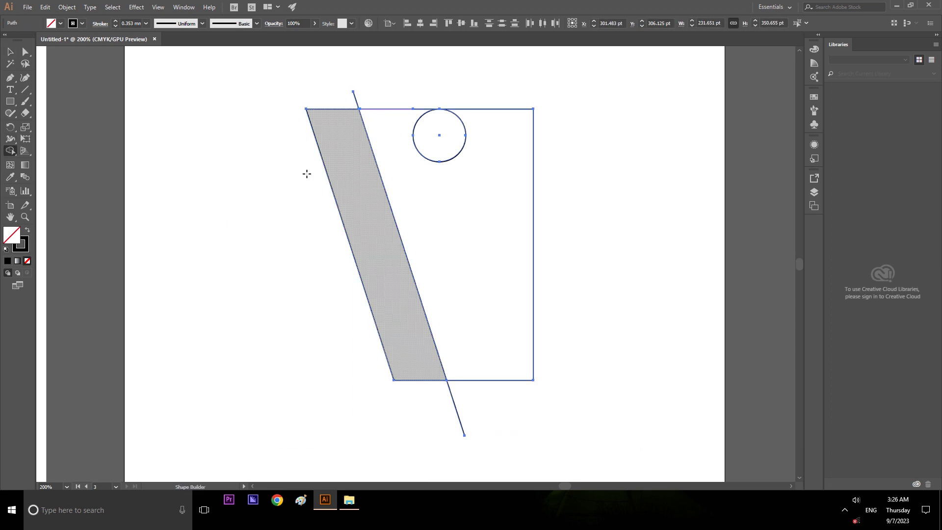
pyautogui.click(11, 53)
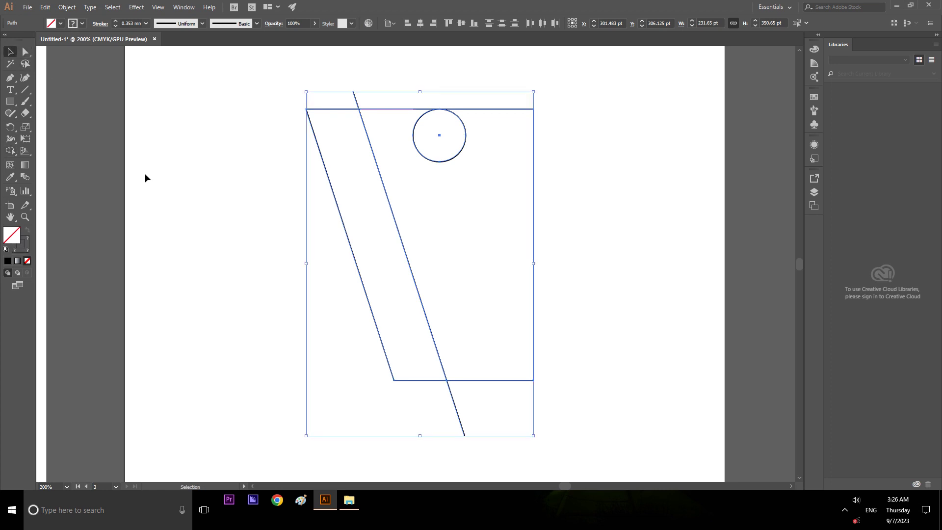
pyautogui.click(346, 166)
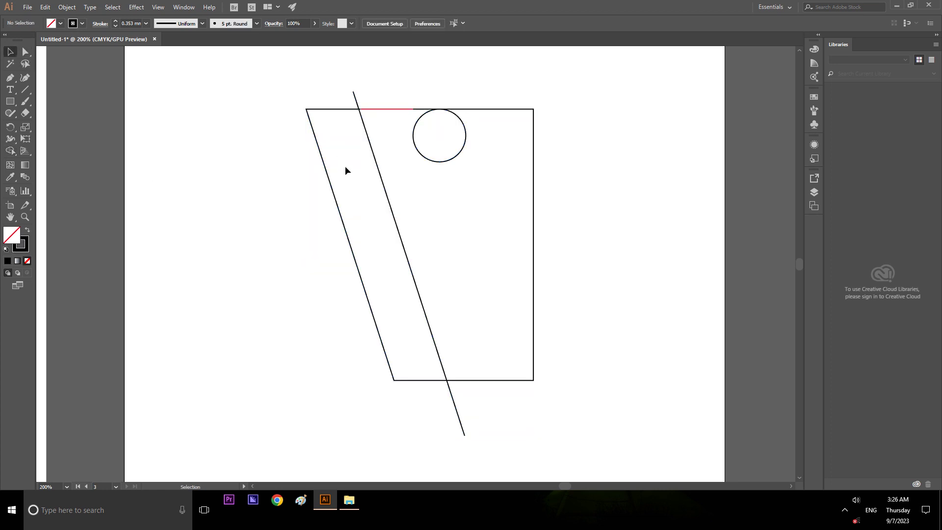
# - Drag a copy of the left parallelogram 100 pt to the right
pyautogui.click(384, 190)
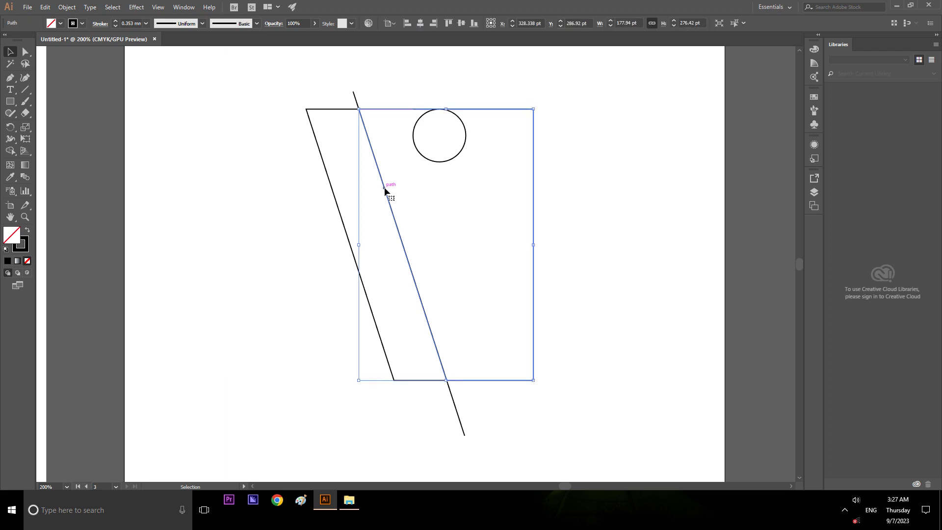
pyautogui.click(374, 99)
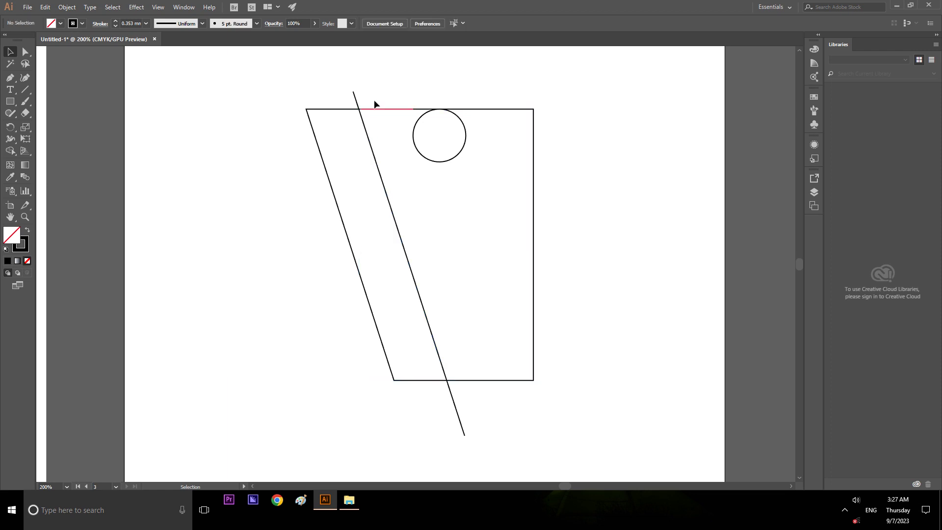
pyautogui.click(339, 112)
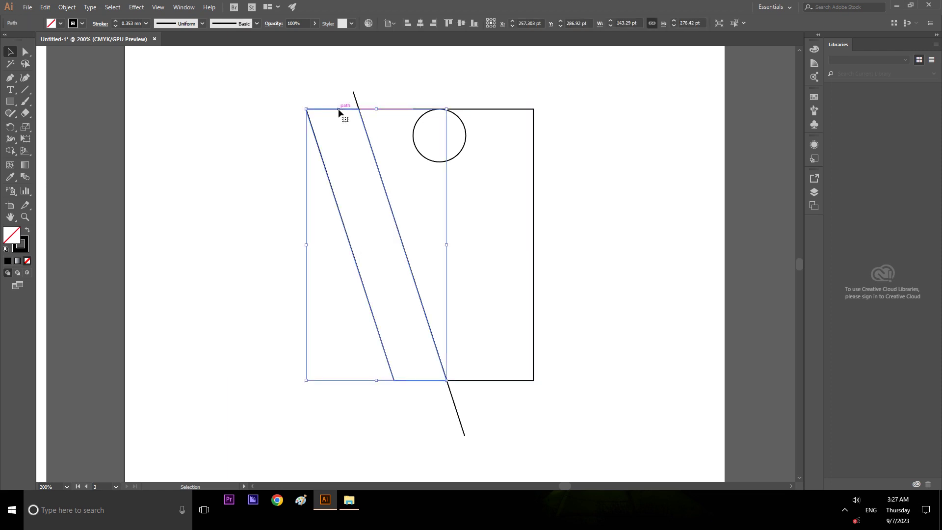
pyautogui.moveTo(339, 112)
pyautogui.mouseDown()
pyautogui.moveTo(456, 106)
pyautogui.moveTo(437, 115)
pyautogui.mouseUp()
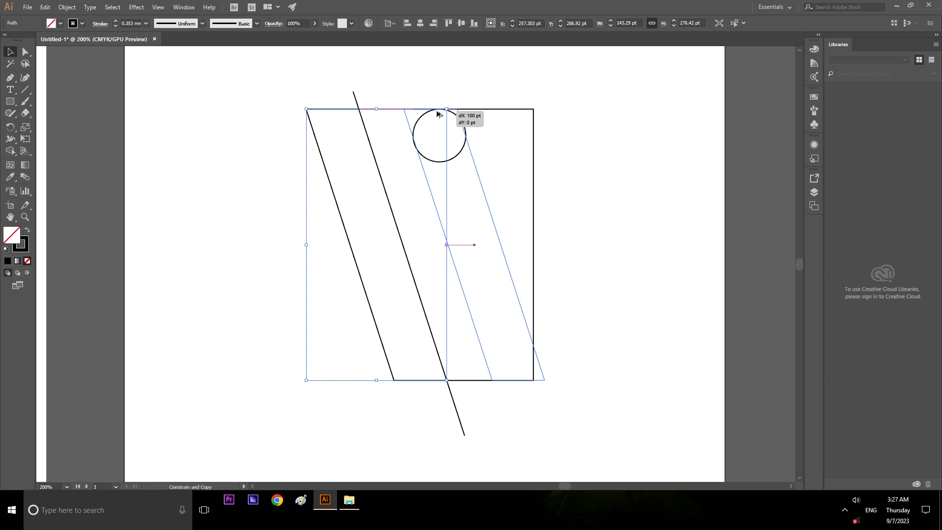
pyautogui.moveTo(438, 114); pyautogui.dragTo(437, 115)
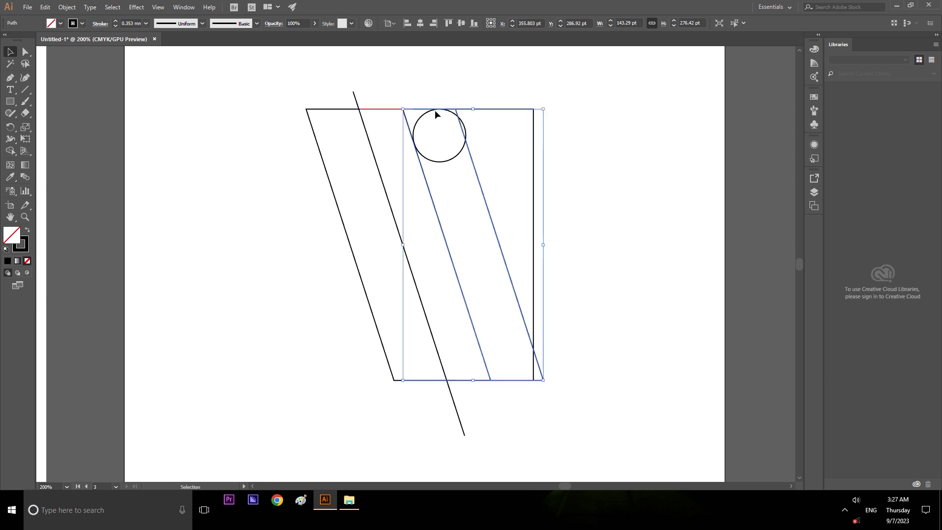
pyautogui.click(72, 7)
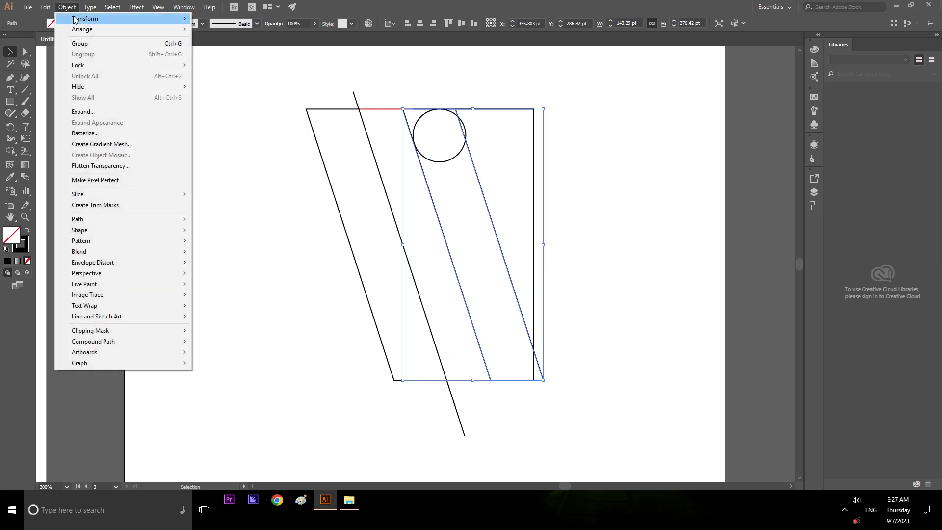
# - Reflect the copied parallelogram across the vertical axis with Preview on
pyautogui.moveTo(84, 18)
pyautogui.click(218, 56)
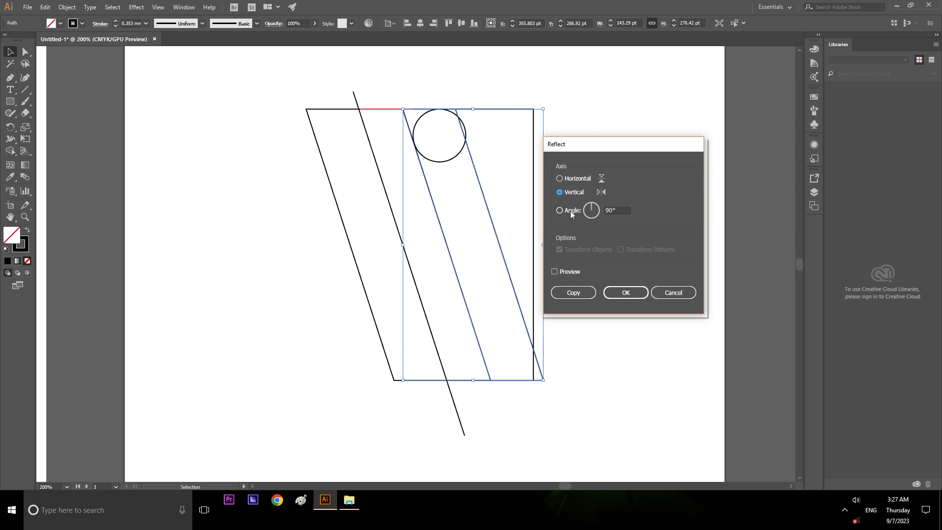
pyautogui.click(564, 273)
pyautogui.click(625, 294)
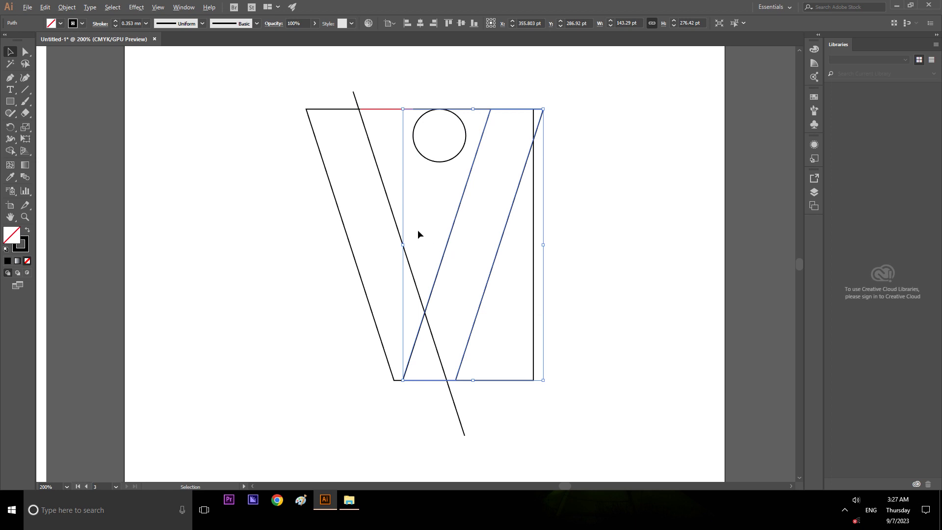
pyautogui.scroll(1, 417, 230)
pyautogui.scroll(3, 501, 178)
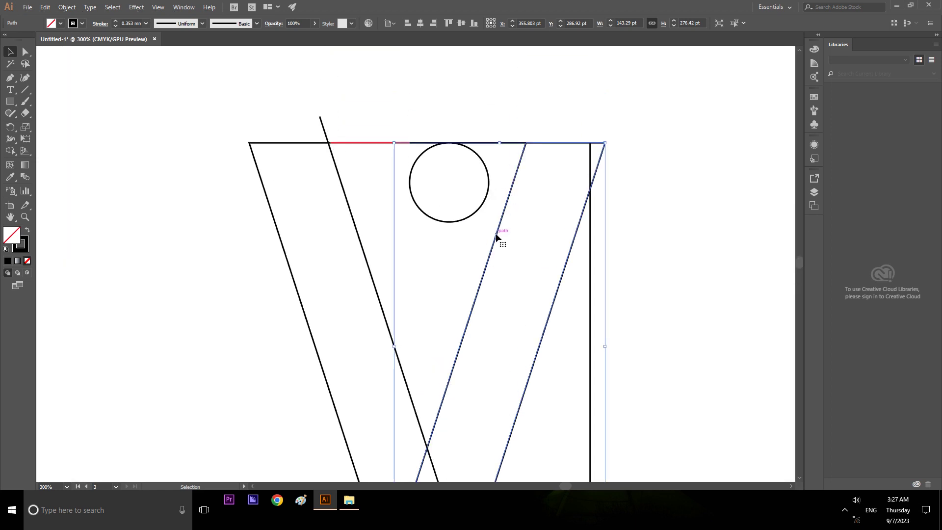
# - Move the mirrored parallelogram about 54 pt left to cross the original, then select the original
pyautogui.moveTo(496, 237); pyautogui.dragTo(475, 238)
pyautogui.scroll(-2, 460, 85)
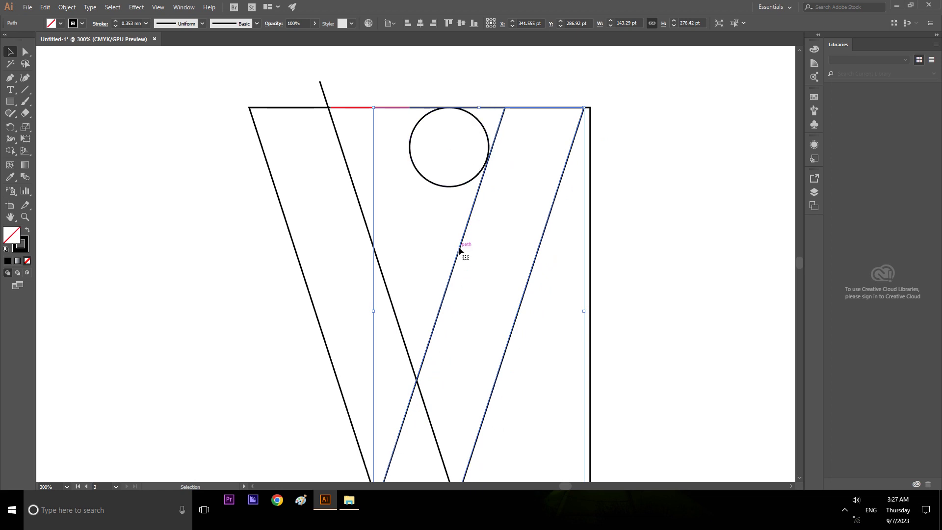
pyautogui.moveTo(460, 251); pyautogui.dragTo(382, 236)
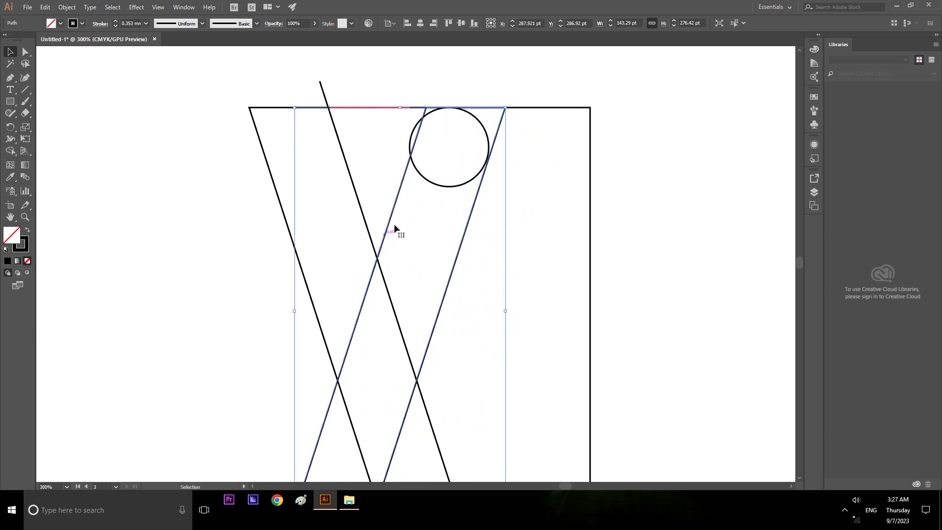
pyautogui.click(438, 87)
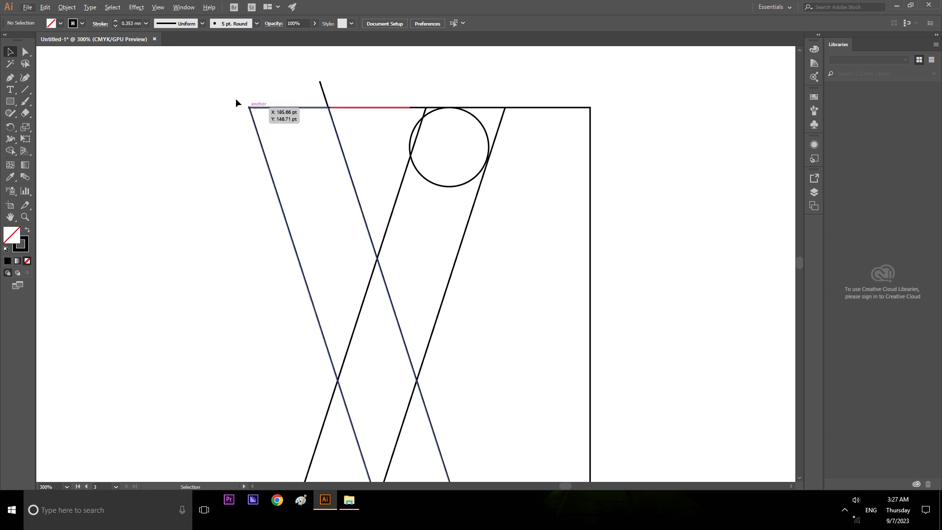
pyautogui.click(294, 108)
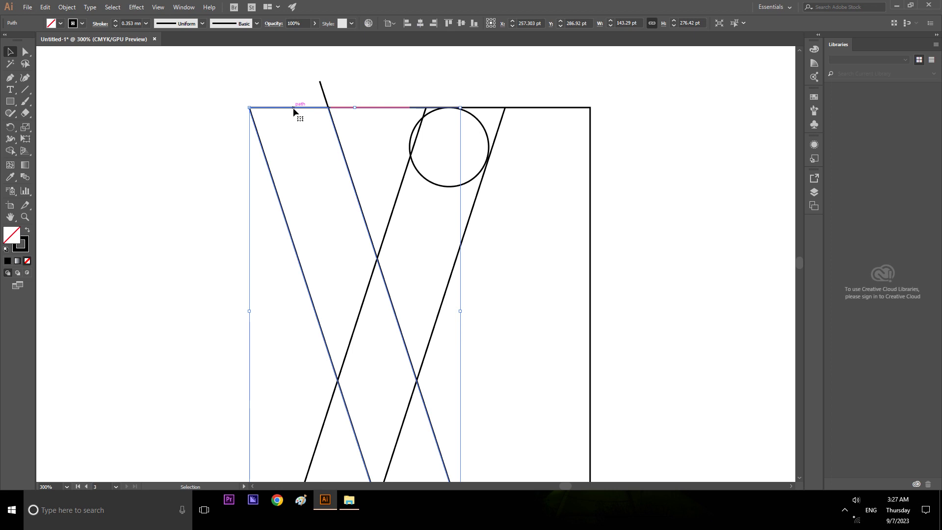
pyautogui.scroll(-1, 295, 160)
# - Delete the original parallelogram, undo it, and select the red top segment
pyautogui.press('Delete')
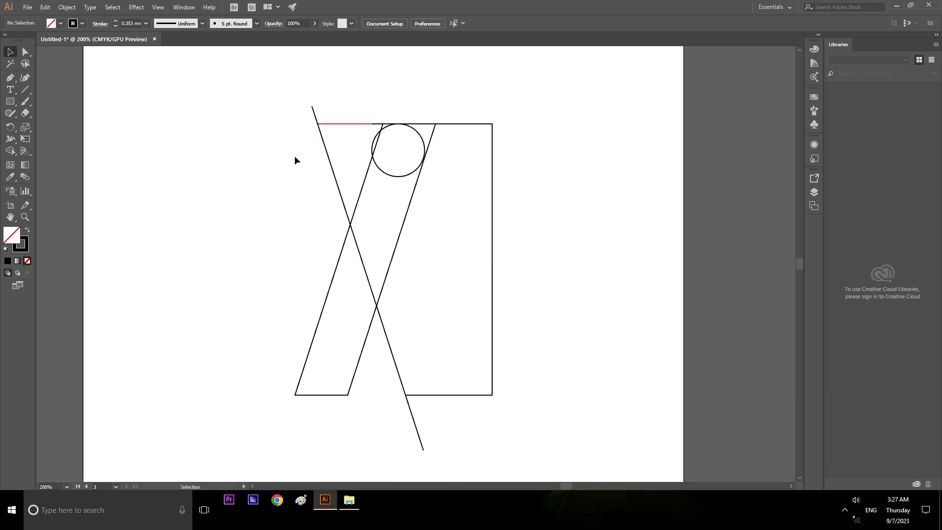
pyautogui.hotkey('ctrl', 'z')
pyautogui.click(216, 174)
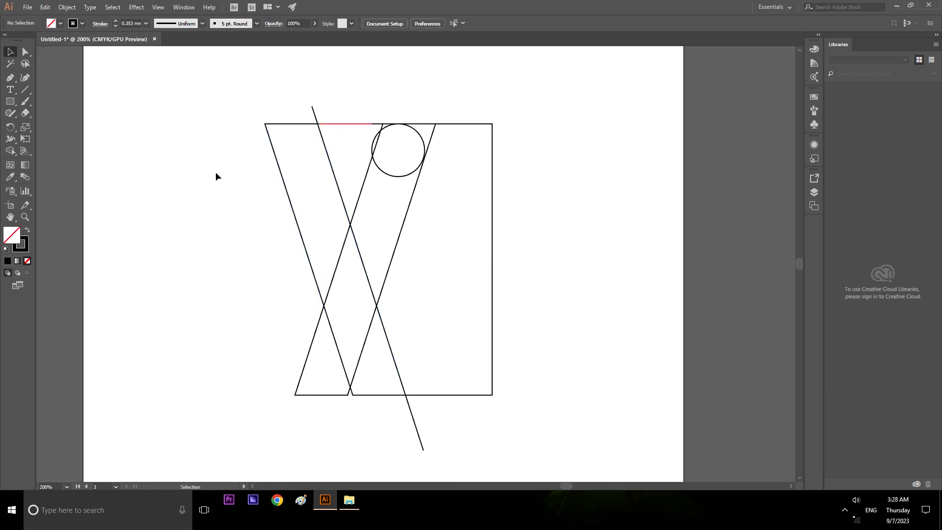
pyautogui.click(357, 124)
pyautogui.scroll(1, 352, 141)
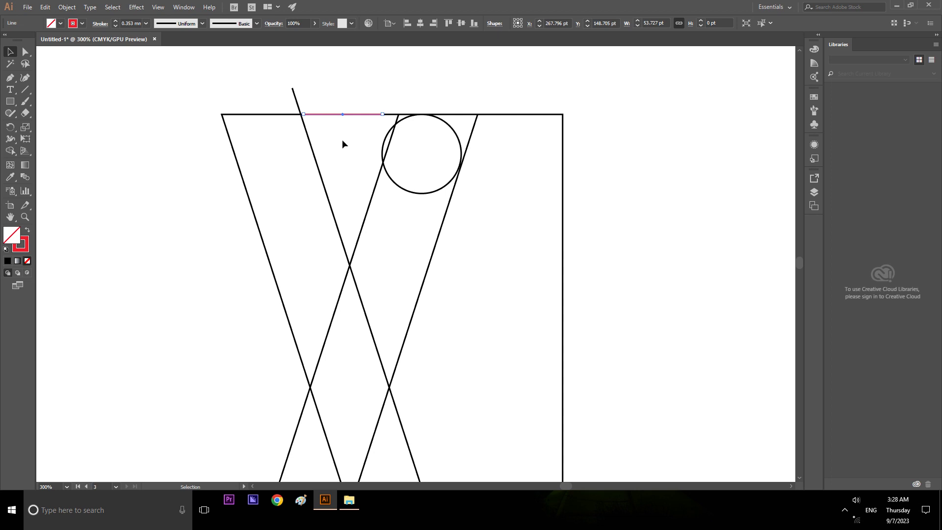
pyautogui.scroll(-2, 341, 141)
# - Delete the leftover right-hand piece and marquee-select all lines and the circle
pyautogui.click(450, 158)
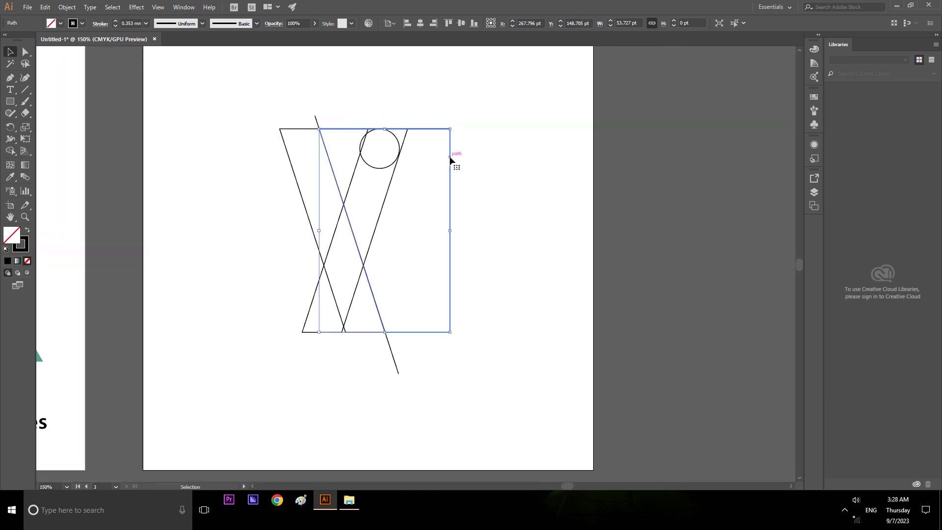
pyautogui.press('Delete')
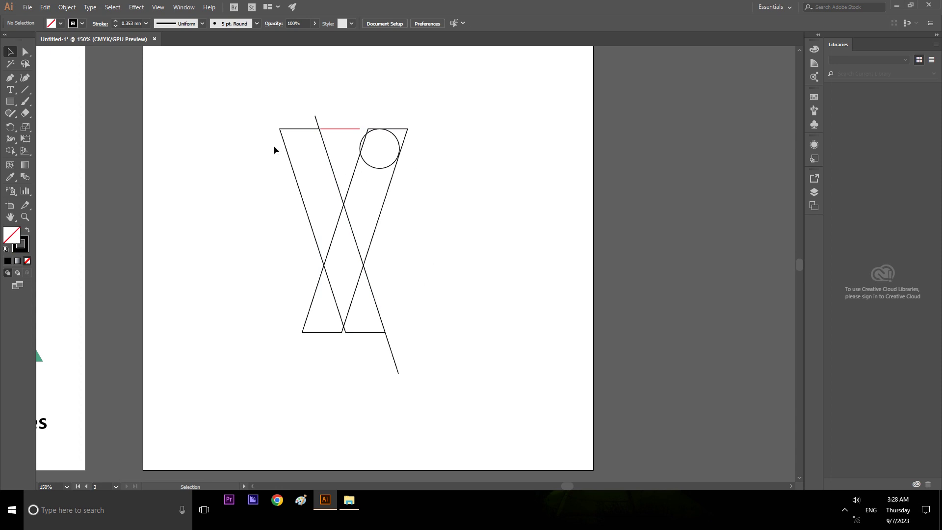
pyautogui.moveTo(239, 86); pyautogui.dragTo(498, 354)
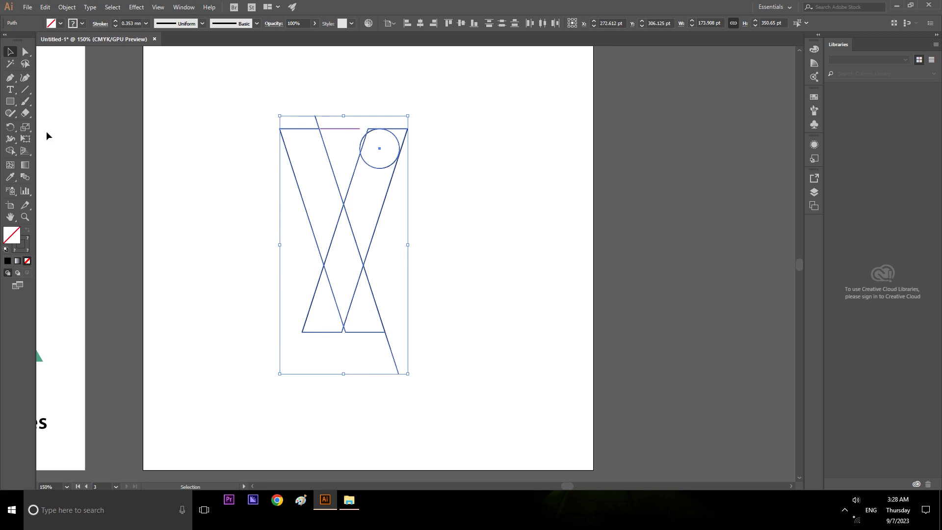
# - Merge the left stroke's overlapping regions with the Shape Builder, then return to the Selection tool
pyautogui.click(11, 150)
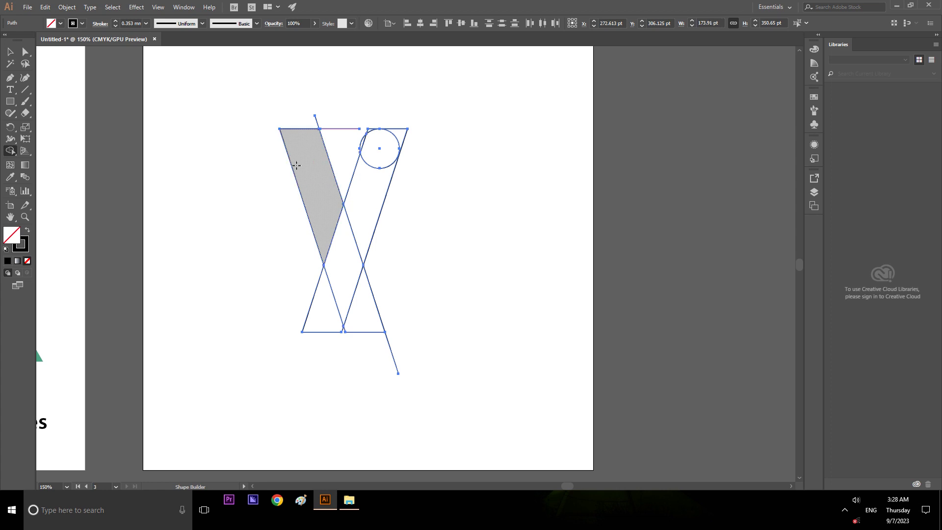
pyautogui.click(5, 53)
# - Select the merged left stroke, set a new keyboard increment, and nudge it right to X 529.138 pt
pyautogui.click(354, 177)
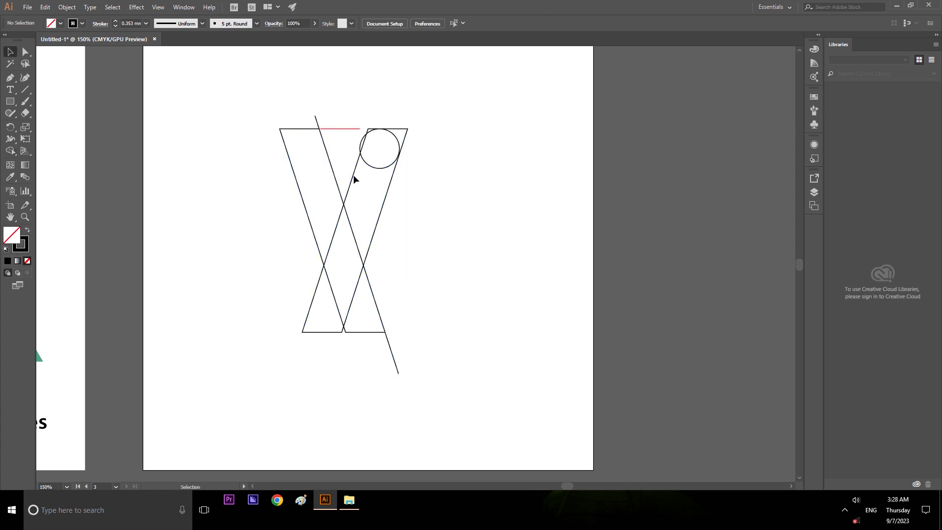
pyautogui.click(331, 166)
pyautogui.hotkey('ctrl', 'z')
pyautogui.hotkey('ctrl', 'shift', 'z')
pyautogui.press('a')
pyautogui.hotkey('ctrl', 'k')
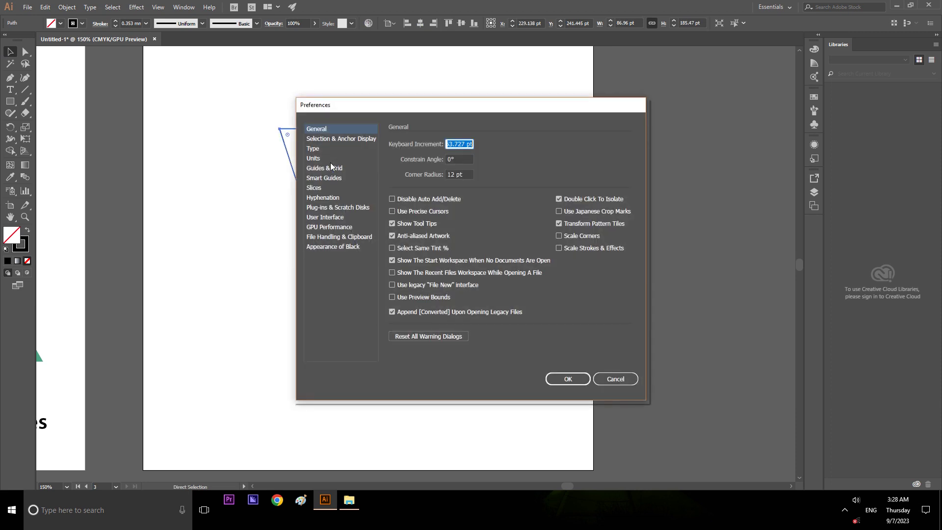
pyautogui.write('1 pt')
pyautogui.press('Return')
pyautogui.press('Right')
pyautogui.press('Right')
pyautogui.press('Right')
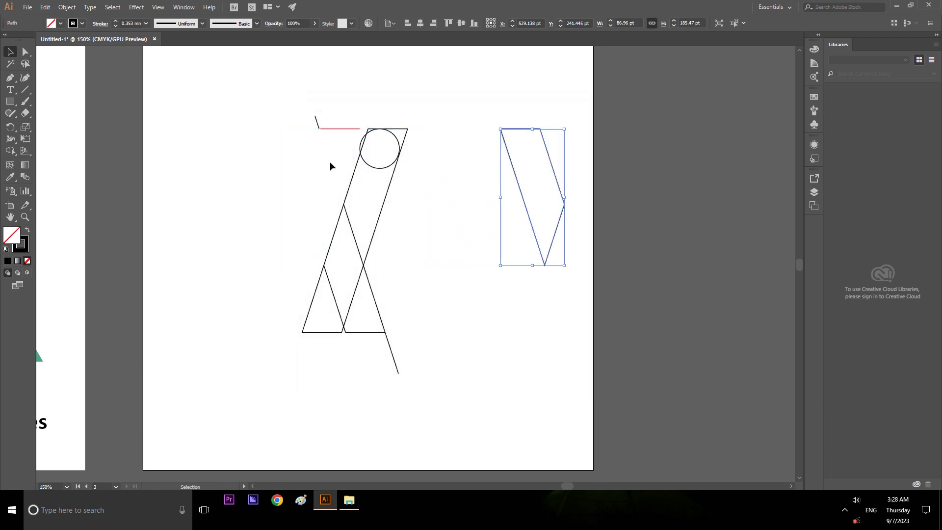
# - Nudge the circle beside the stroke shape and delete the leftover construction lines
pyautogui.click(460, 168)
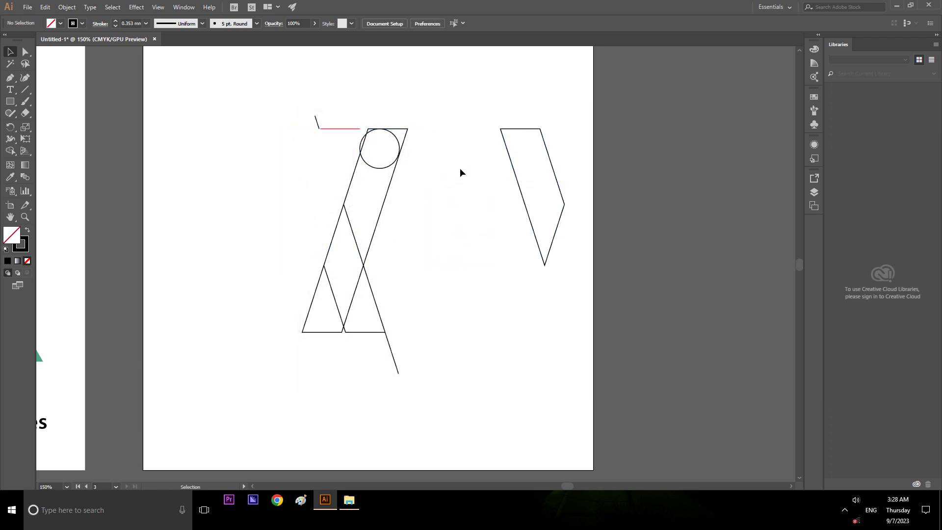
pyautogui.click(384, 164)
pyautogui.press('Right')
pyautogui.press('Right')
pyautogui.press('Right')
pyautogui.click(416, 151)
pyautogui.moveTo(273, 100)
pyautogui.mouseDown()
pyautogui.moveTo(435, 376)
pyautogui.moveTo(480, 411)
pyautogui.mouseUp()
pyautogui.press('Delete')
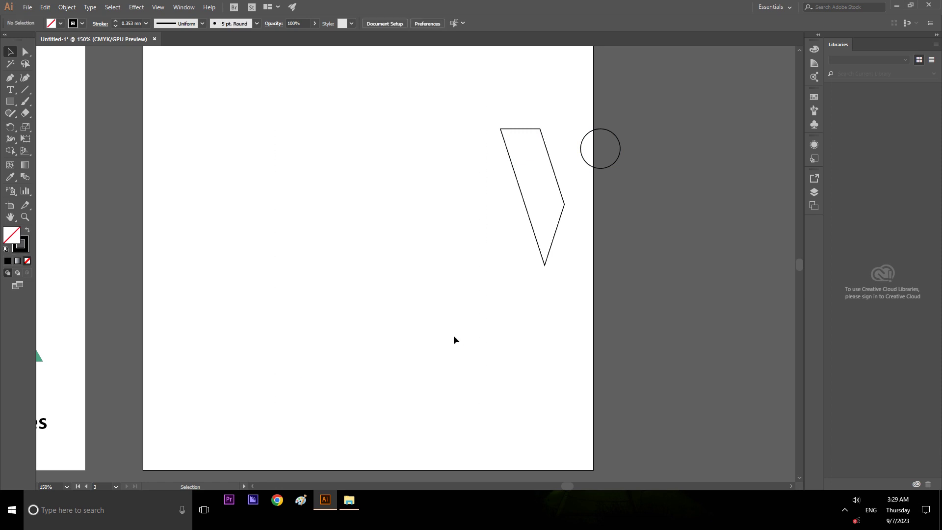
# - Group the stroke shape and circle and centre the group horizontally and vertically on the artboard
pyautogui.moveTo(453, 86); pyautogui.dragTo(739, 313)
pyautogui.press('a')
pyautogui.hotkey('ctrl', 'g')
pyautogui.press('v')
pyautogui.click(432, 25)
pyautogui.click(462, 25)
# - Check the centred 162.728 × 185.475 pt group by selecting and deselecting it
pyautogui.click(507, 180)
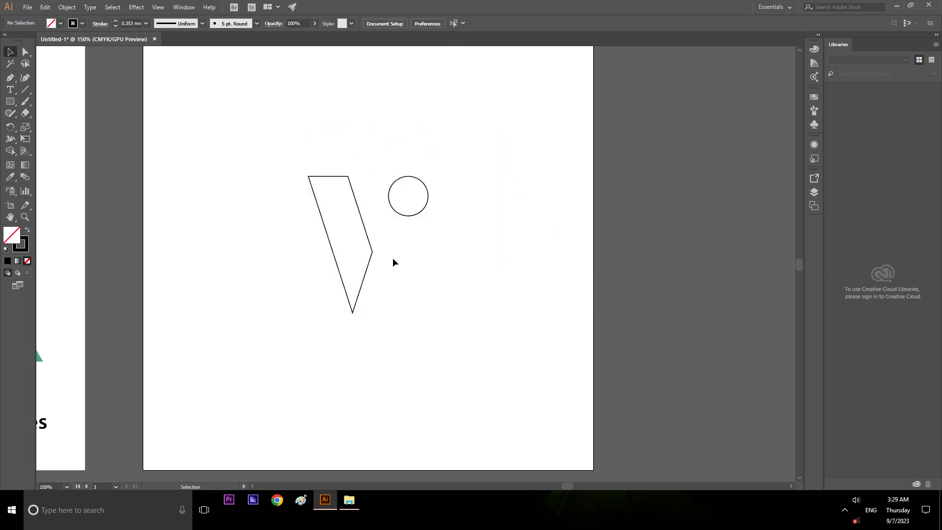
pyautogui.keyDown('alt'); pyautogui.scroll(1, 367, 268); pyautogui.keyUp('alt')
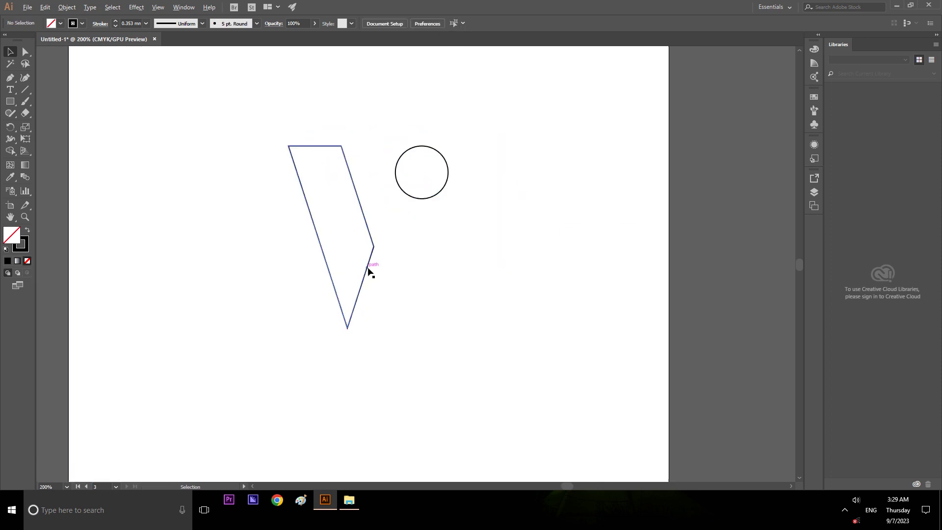
pyautogui.click(367, 228)
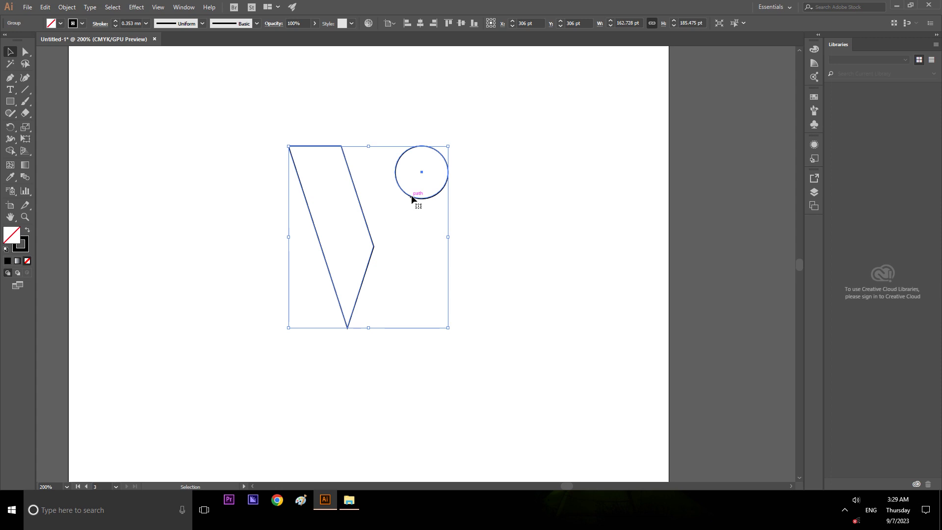
pyautogui.click(525, 232)
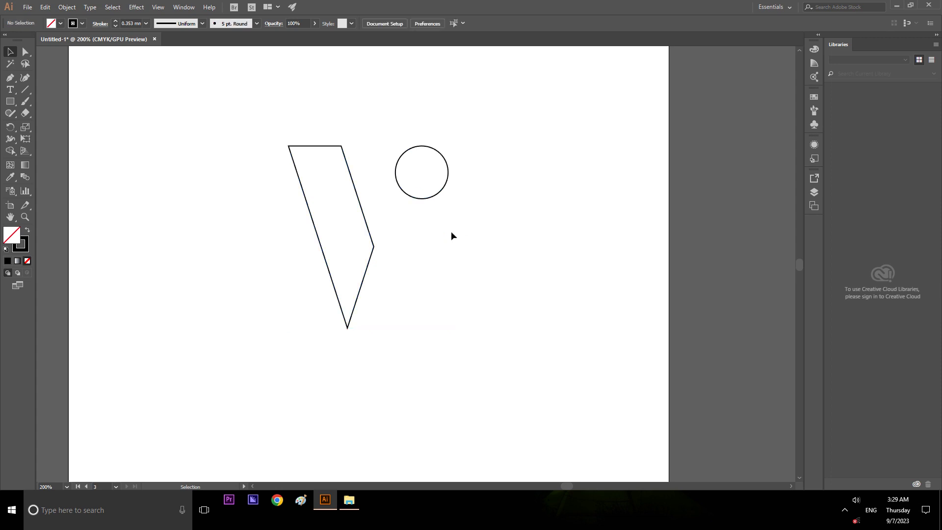
pyautogui.click(444, 189)
pyautogui.click(559, 223)
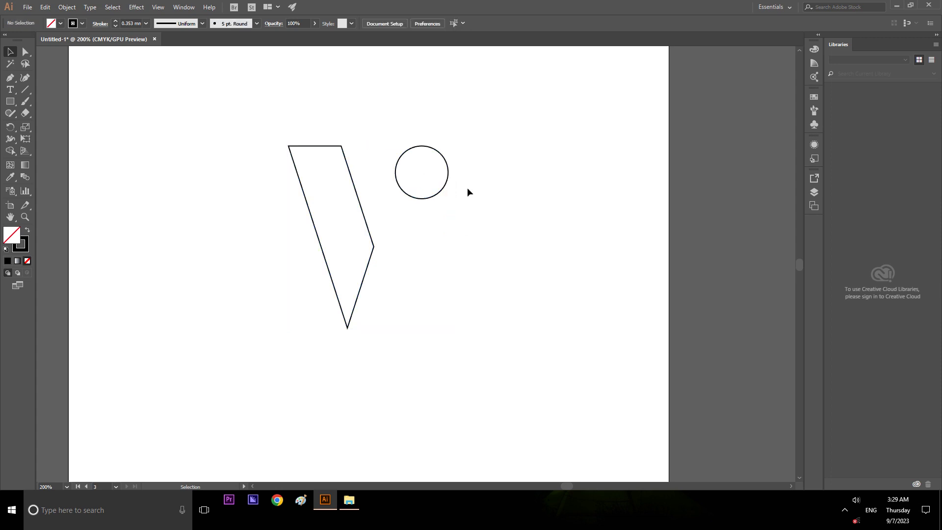
# - Ungroup the stroke and circle and drag the circle against the stroke's edge
pyautogui.click(439, 192)
pyautogui.rightClick(439, 192)
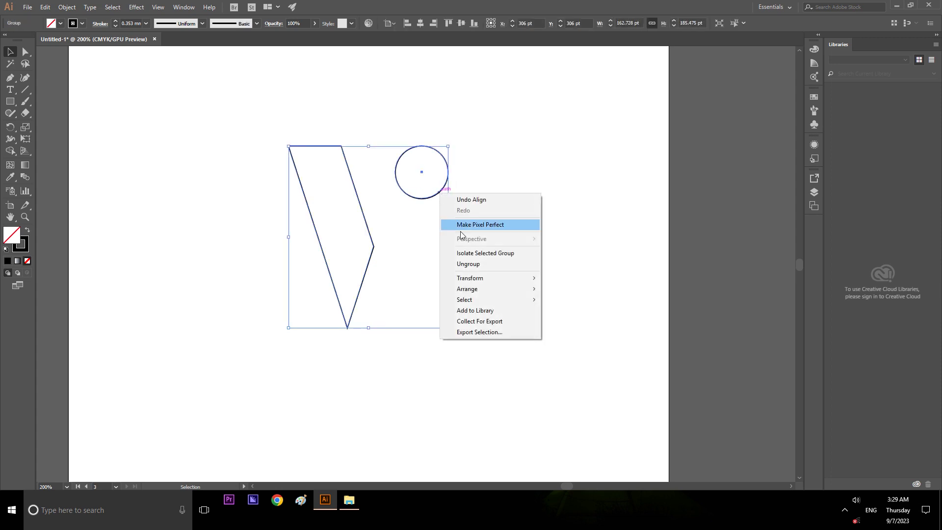
pyautogui.click(469, 265)
pyautogui.click(395, 173)
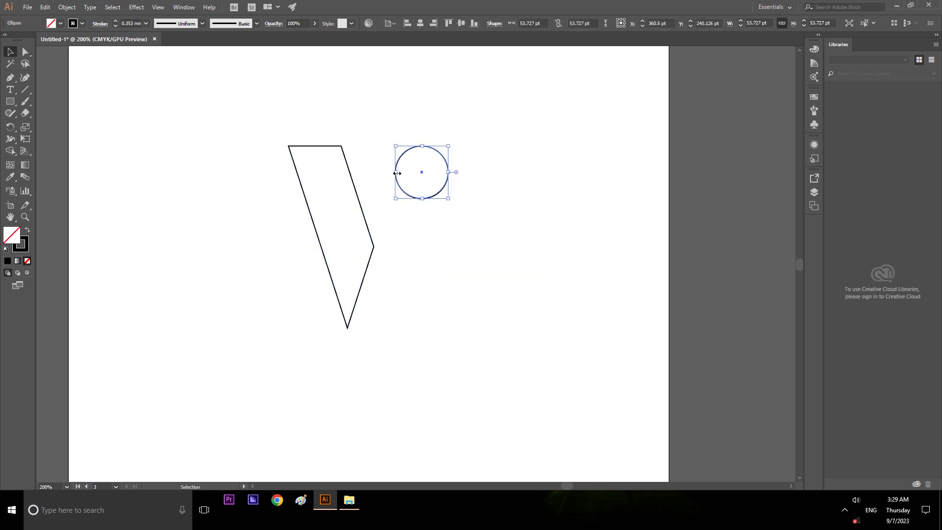
pyautogui.moveTo(423, 172)
pyautogui.mouseDown()
pyautogui.moveTo(349, 169)
pyautogui.moveTo(380, 169)
pyautogui.mouseUp()
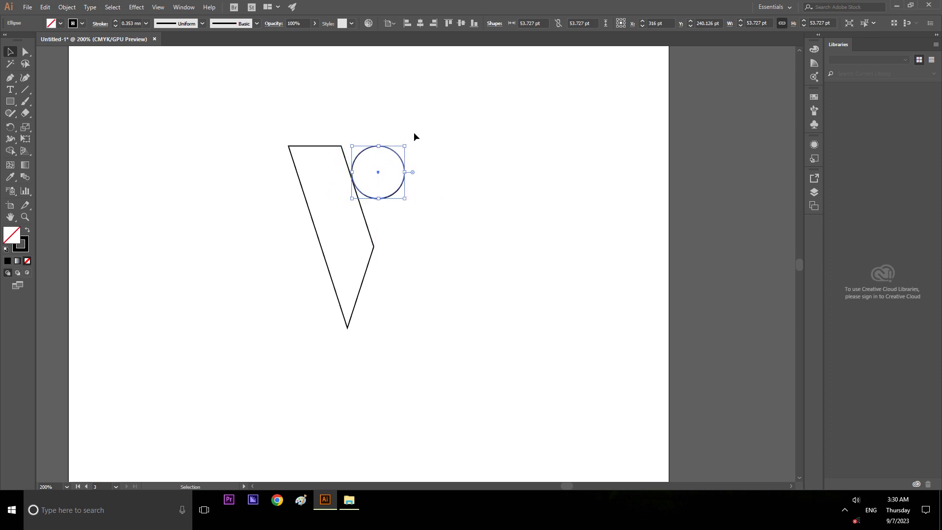
pyautogui.hotkey('ctrl', 'z')
pyautogui.hotkey('ctrl', 'shift', 'z')
# - Set the keyboard increment to 53.727 pt and nudge the circle one circle-width right
pyautogui.press('a')
pyautogui.hotkey('ctrl', 'k')
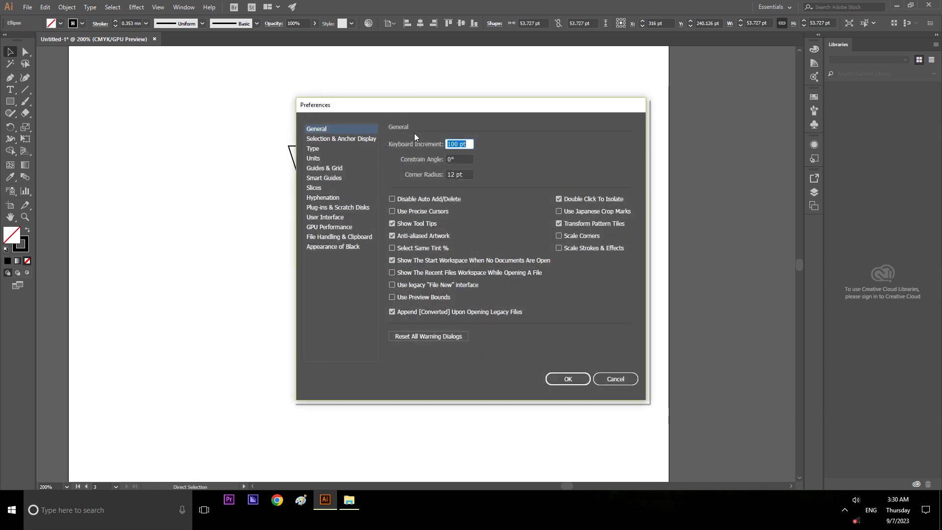
pyautogui.write('53.')
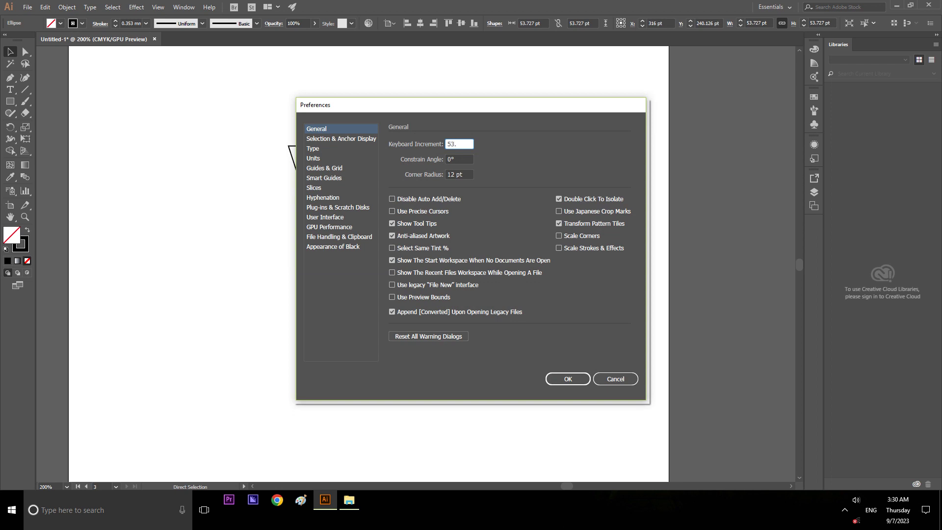
pyautogui.write('727')
pyautogui.press('Return')
pyautogui.press('v')
pyautogui.press('Right')
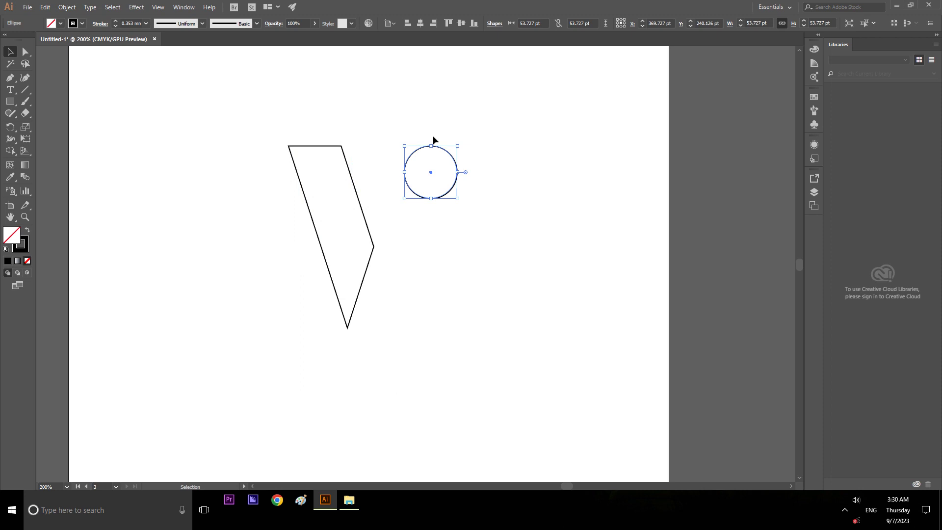
pyautogui.press('Left')
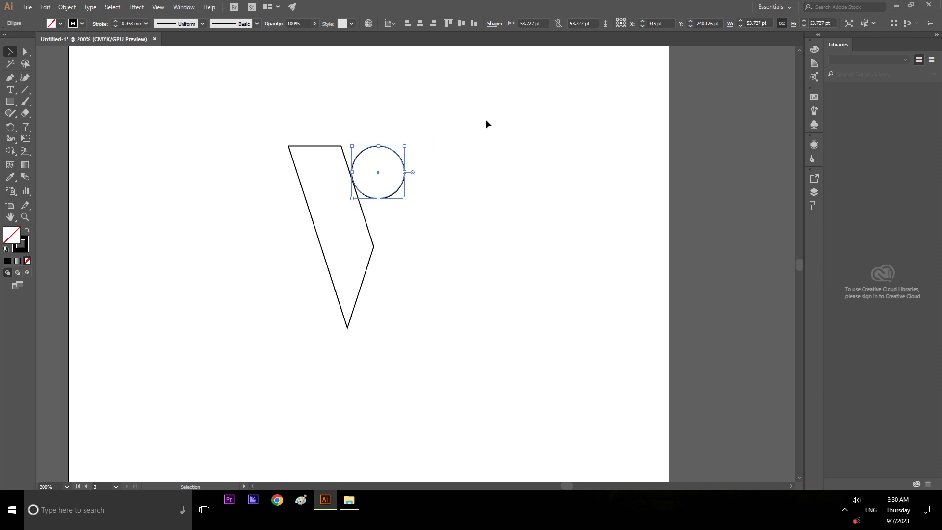
pyautogui.press('Right')
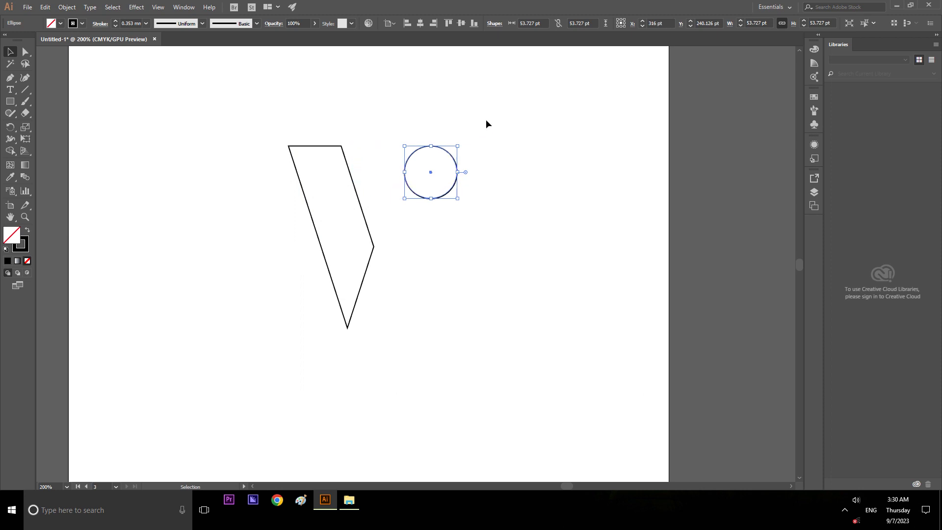
pyautogui.click(486, 119)
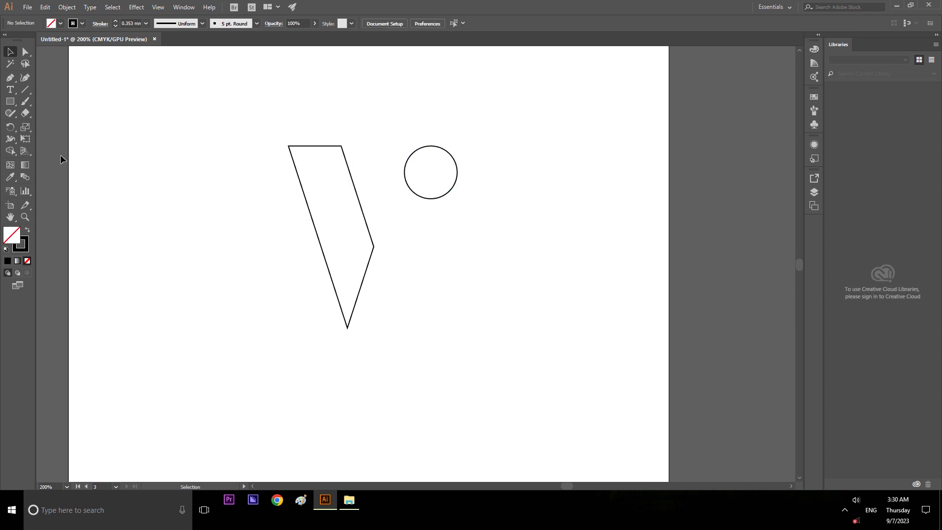
# - Draw a horizontal line along the stroke's top with the Line Segment tool
pyautogui.click(26, 90)
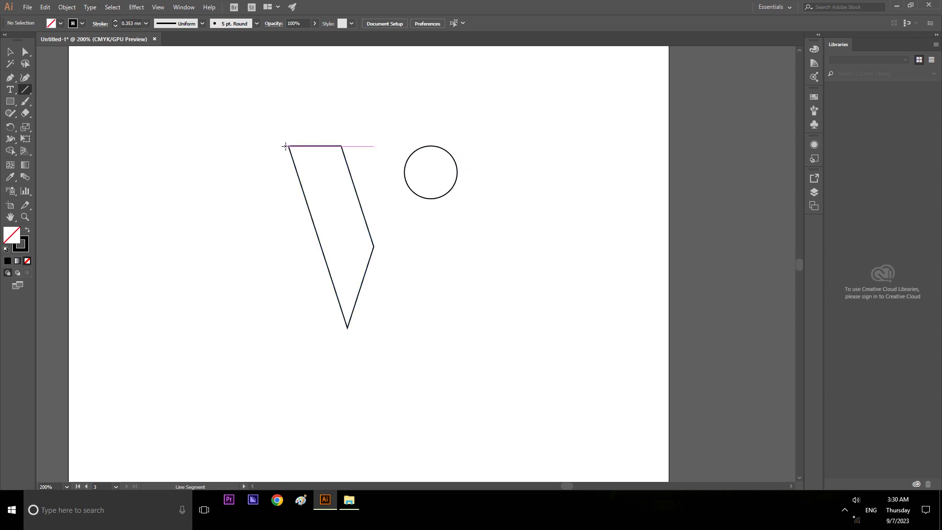
pyautogui.moveTo(287, 147); pyautogui.dragTo(481, 149)
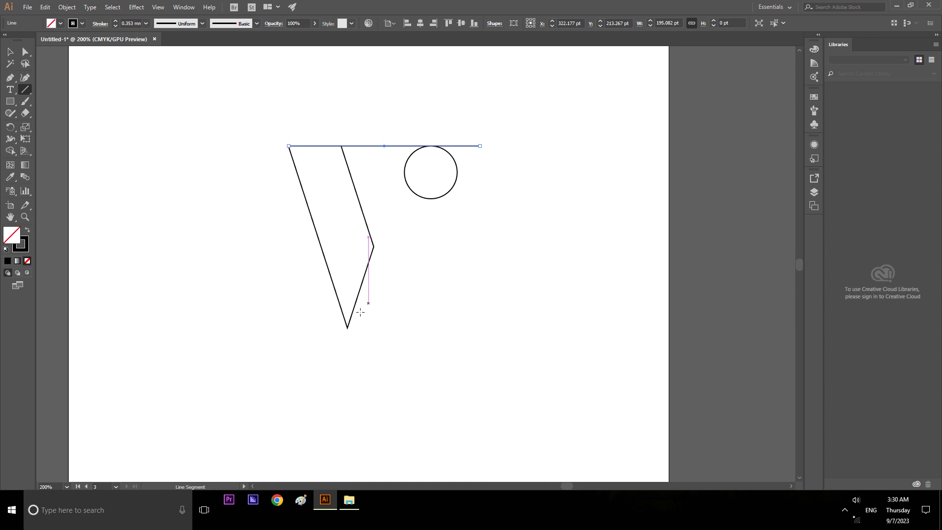
pyautogui.click(363, 363)
pyautogui.click(494, 278)
# - Draw a long diagonal line and rotate it to touch the circle's right side
pyautogui.moveTo(475, 130)
pyautogui.mouseDown()
pyautogui.moveTo(378, 346)
pyautogui.moveTo(392, 353)
pyautogui.moveTo(381, 375)
pyautogui.mouseUp()
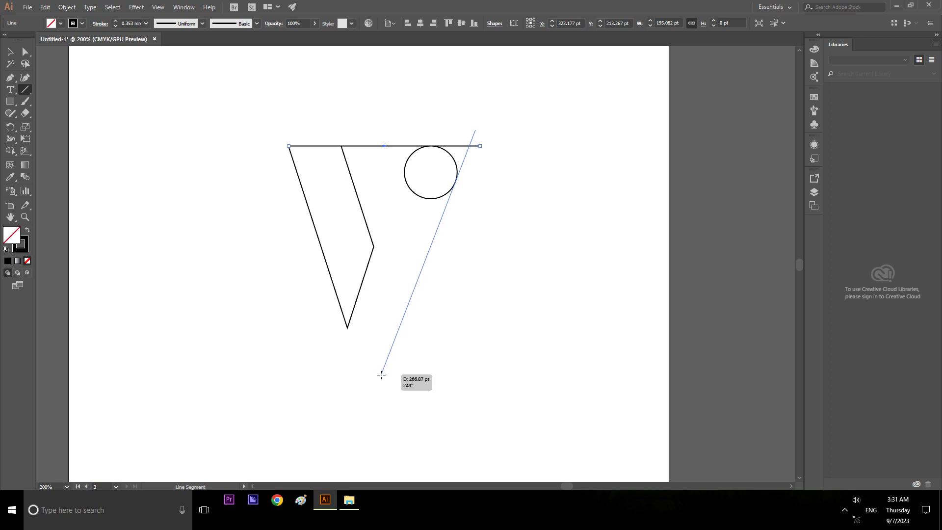
pyautogui.moveTo(382, 375); pyautogui.dragTo(383, 370)
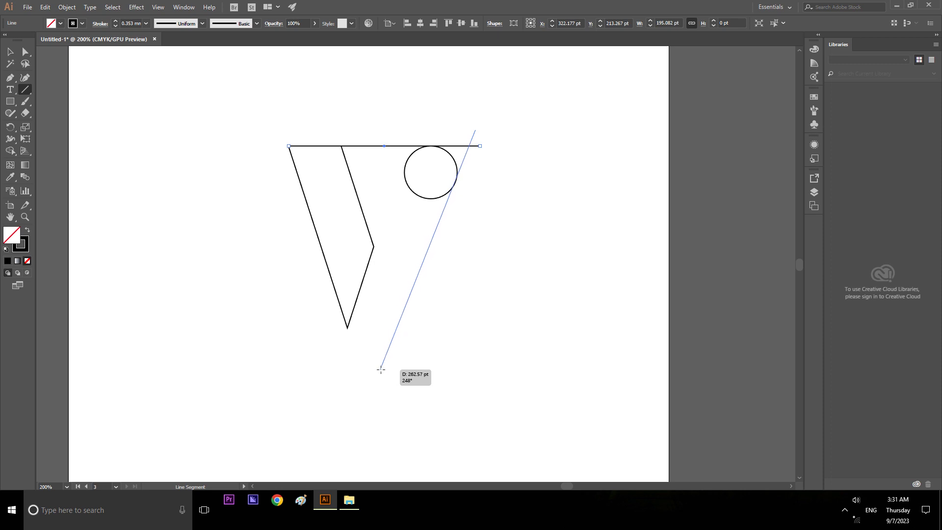
pyautogui.moveTo(383, 371); pyautogui.dragTo(384, 371)
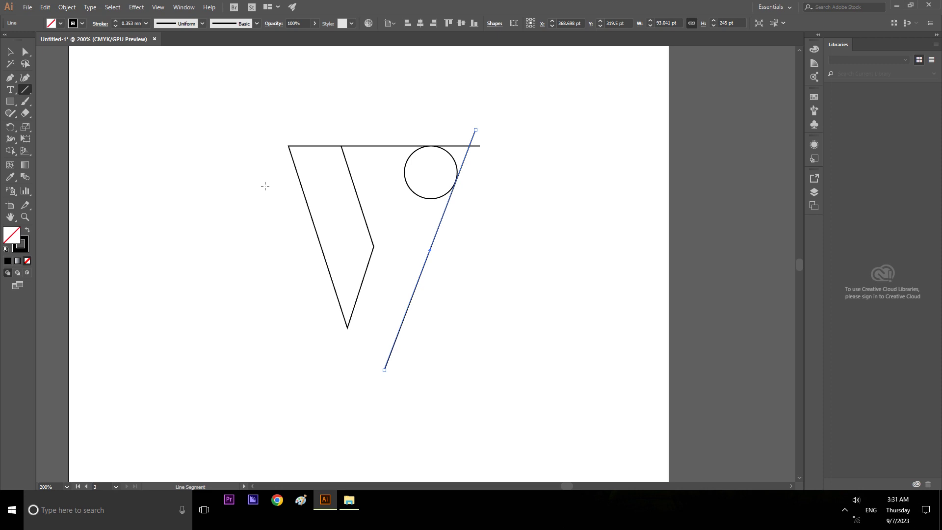
pyautogui.click(10, 52)
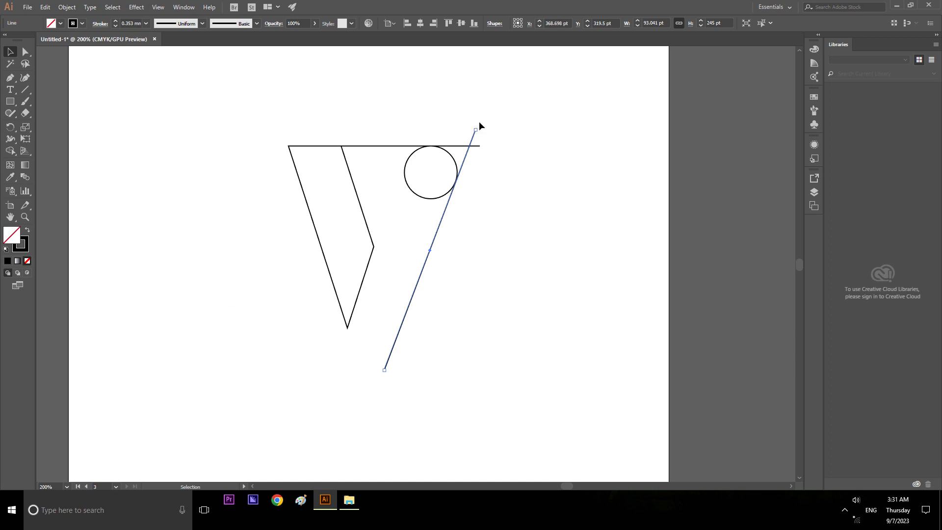
pyautogui.moveTo(475, 128); pyautogui.dragTo(494, 127)
# - Shift and tilt the diagonal line against the circle so its top passes the horizontal line
pyautogui.click(508, 198)
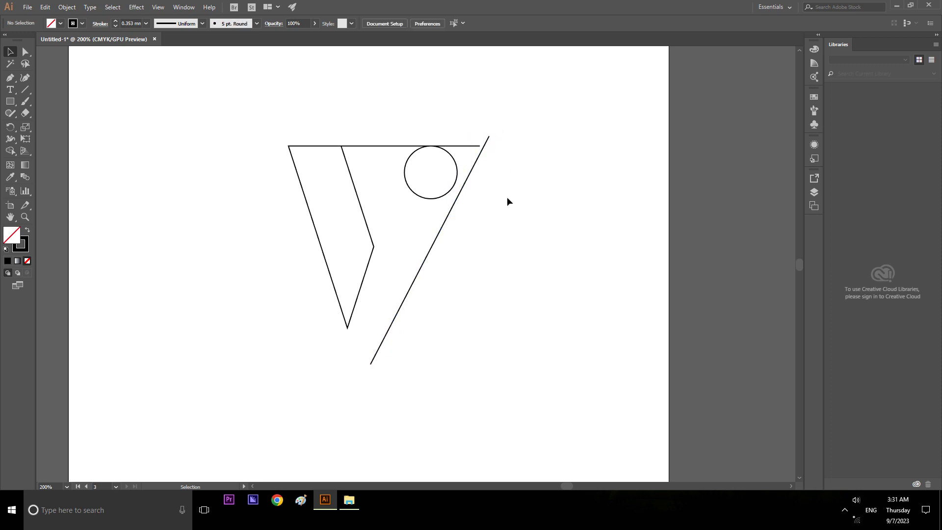
pyautogui.hscroll(-1, 434, 216)
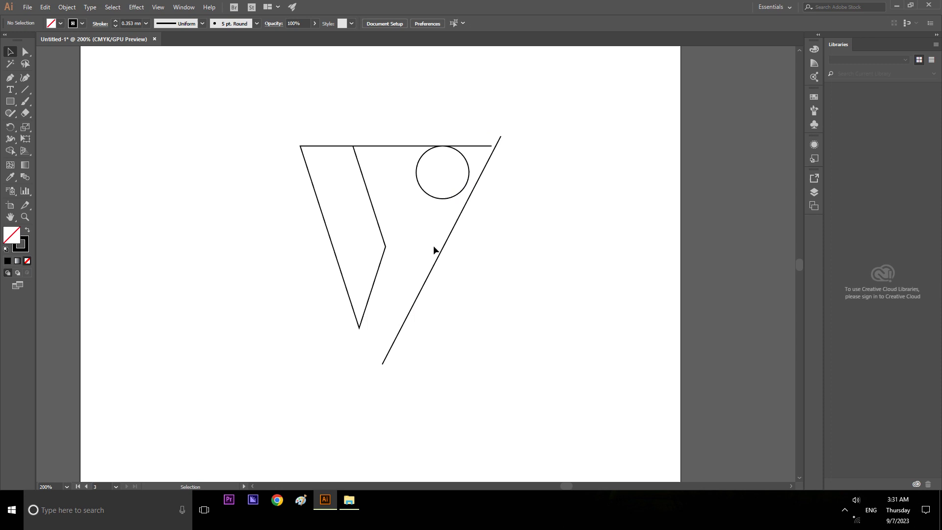
pyautogui.scroll(1, 434, 240)
pyautogui.moveTo(447, 244); pyautogui.dragTo(436, 242)
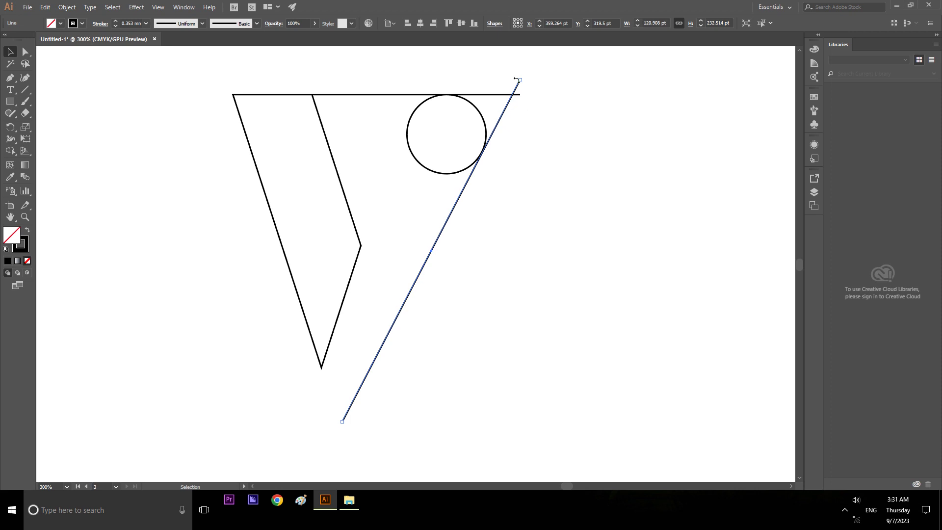
pyautogui.moveTo(526, 75); pyautogui.dragTo(533, 80)
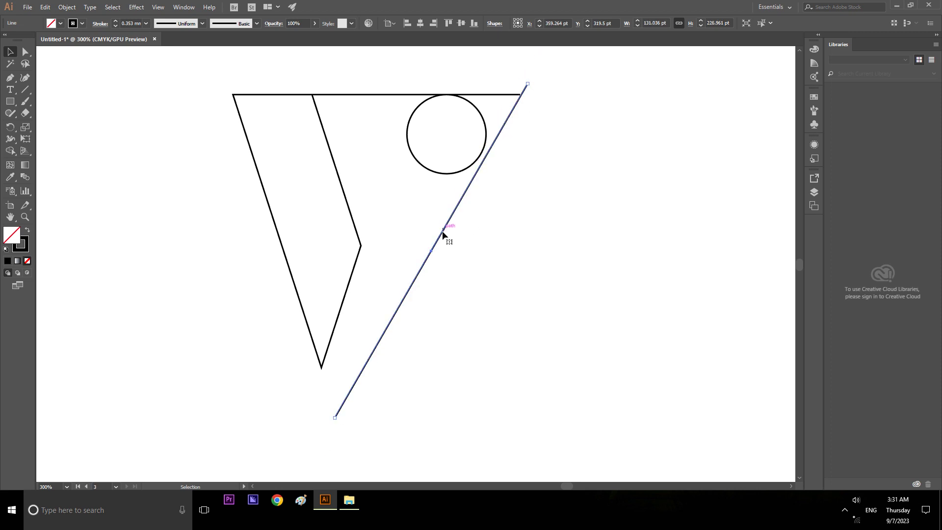
pyautogui.moveTo(438, 240); pyautogui.dragTo(433, 240)
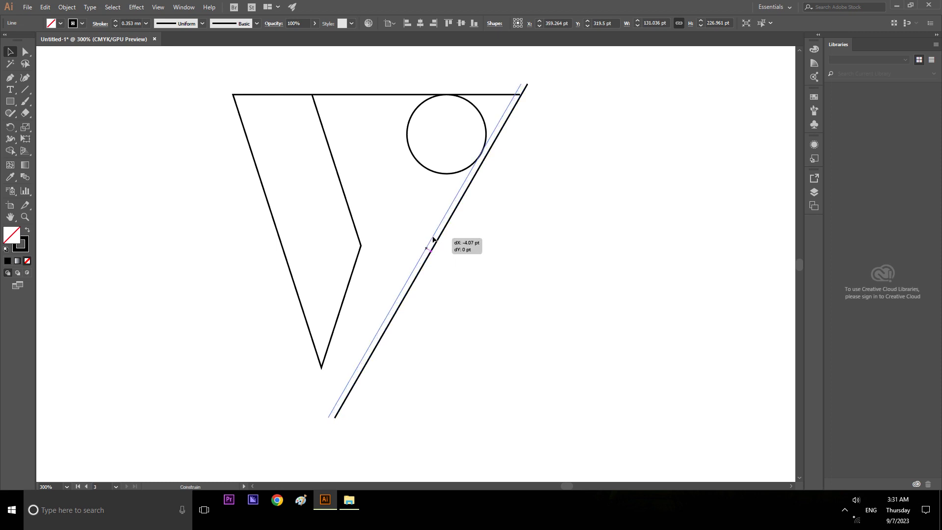
pyautogui.click(517, 237)
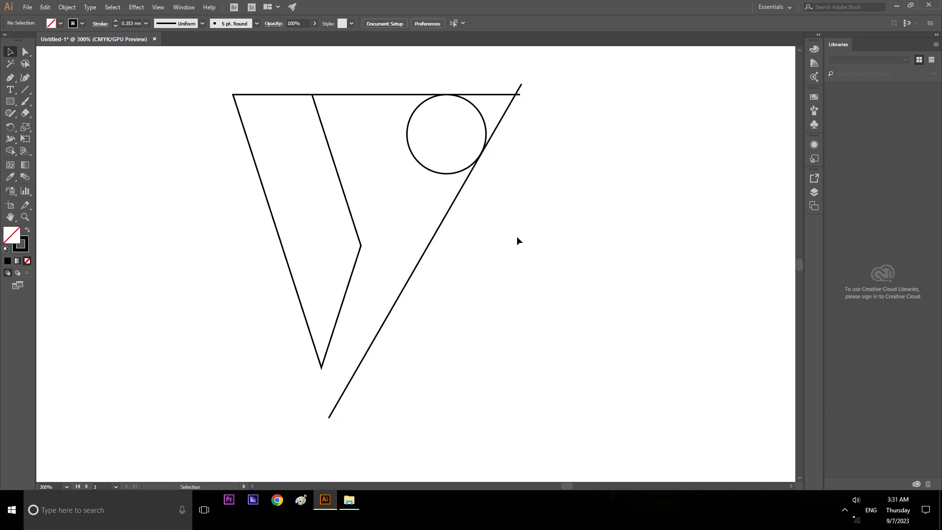
# - Drag the V's bottom point and inner corner onto the diagonal line with Direct Selection
pyautogui.click(352, 218)
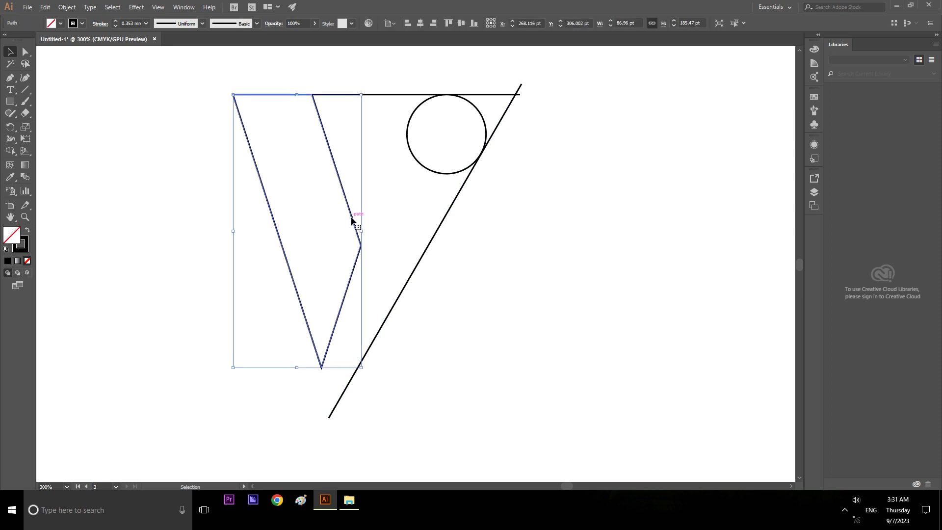
pyautogui.click(25, 53)
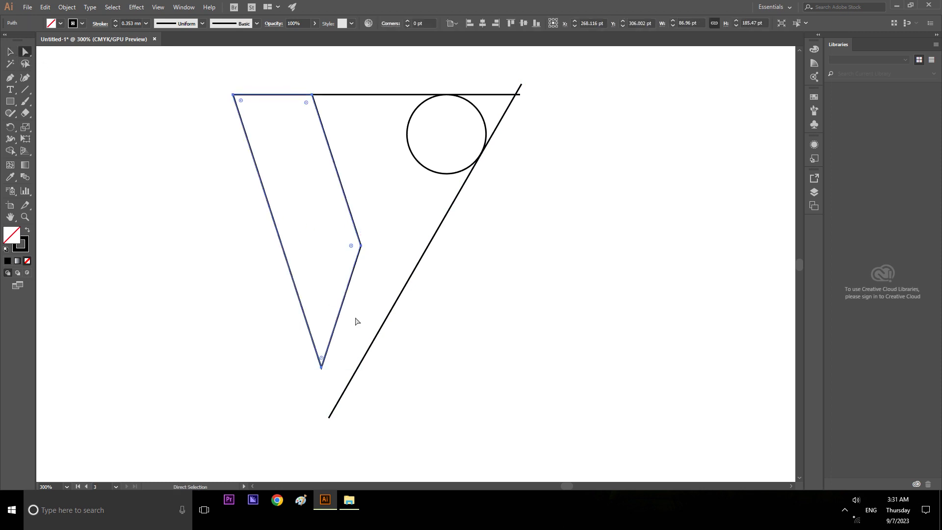
pyautogui.moveTo(322, 369); pyautogui.dragTo(335, 406)
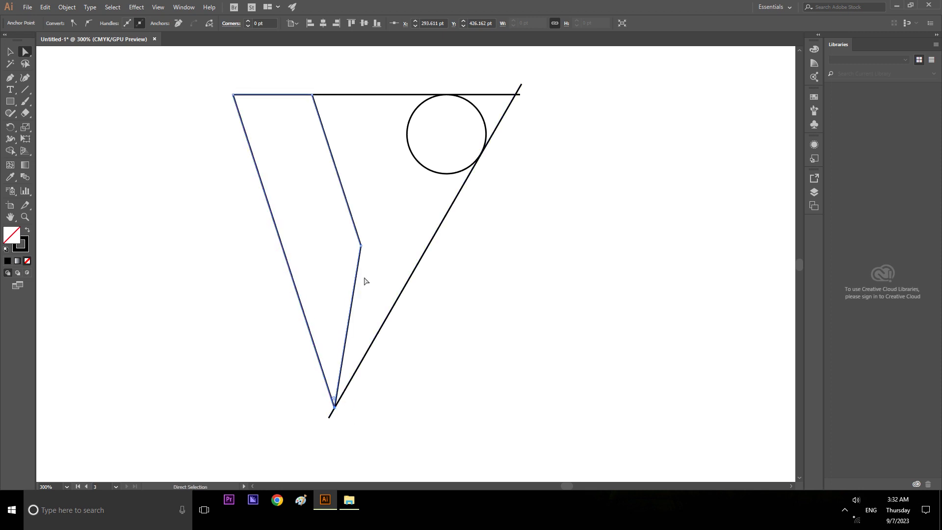
pyautogui.click(362, 245)
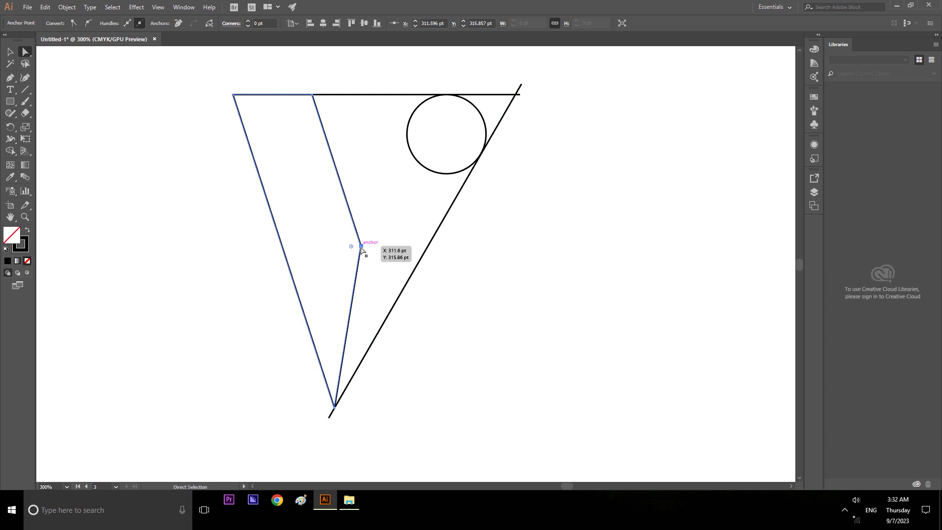
pyautogui.moveTo(362, 247); pyautogui.dragTo(386, 320)
pyautogui.click(10, 52)
pyautogui.click(525, 254)
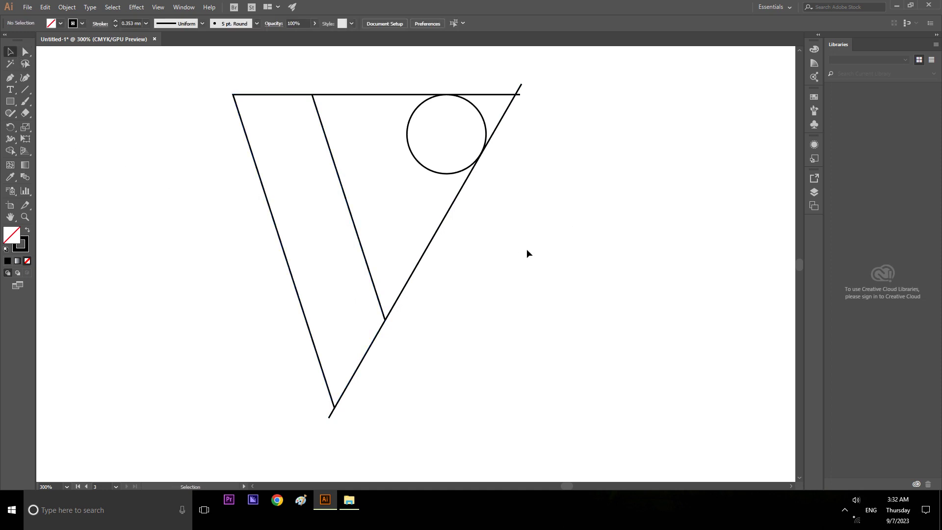
pyautogui.scroll(-3, 423, 224)
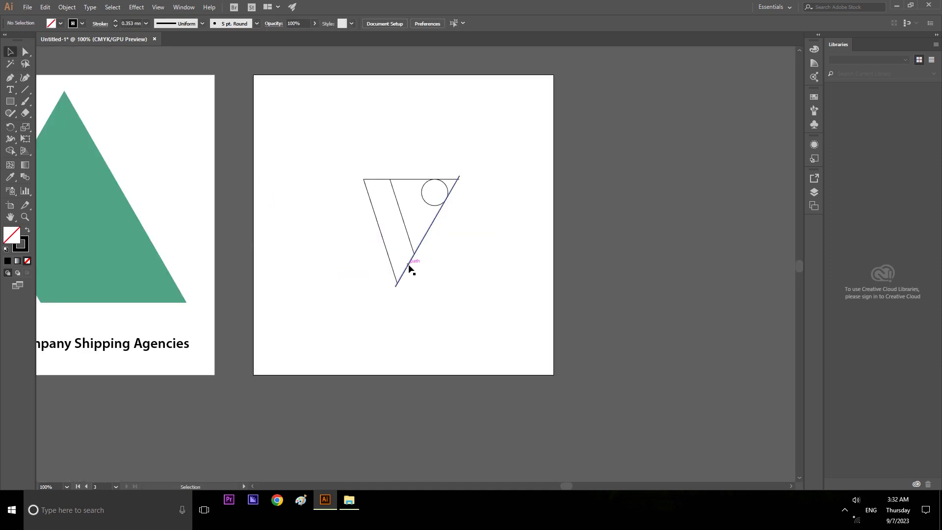
pyautogui.scroll(1, 412, 268)
pyautogui.click(453, 190)
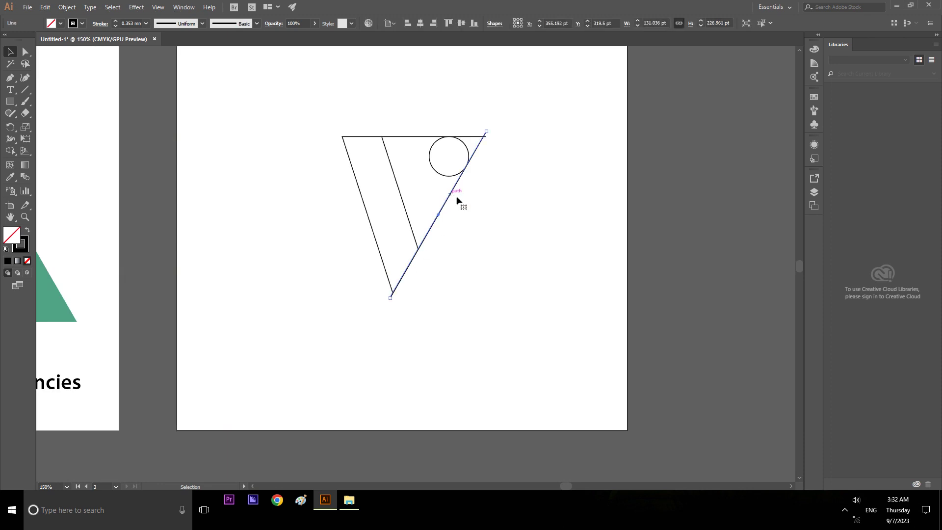
pyautogui.keyDown('alt'); pyautogui.scroll(1, 433, 196); pyautogui.keyUp('alt')
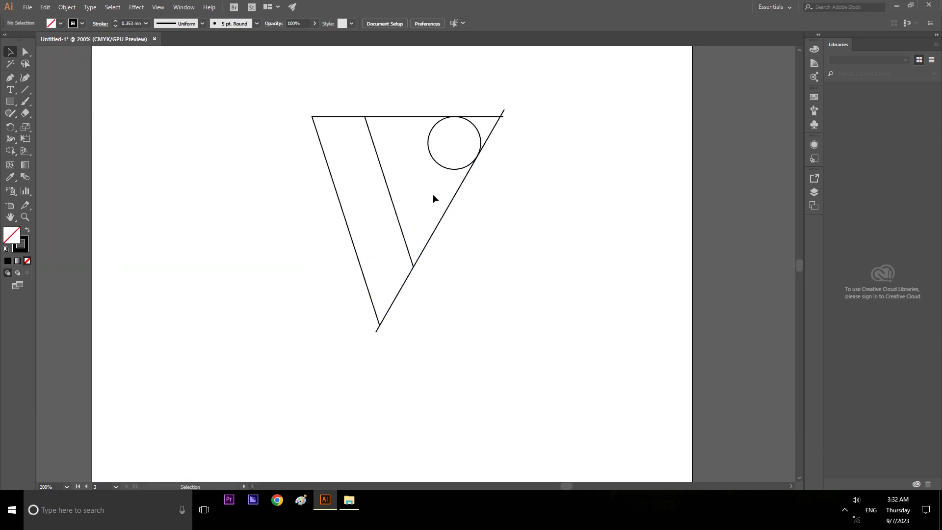
pyautogui.click(392, 204)
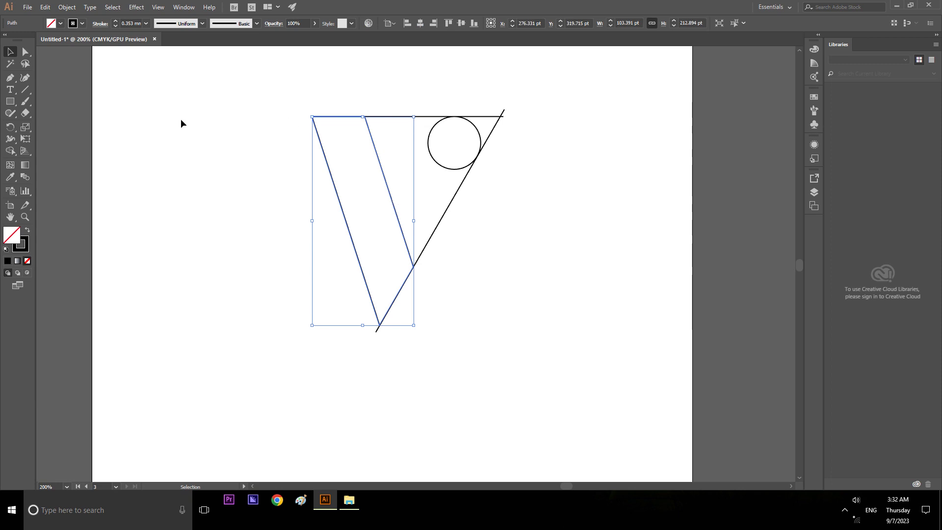
pyautogui.click(25, 51)
pyautogui.keyDown('alt'); pyautogui.scroll(1, 470, 143); pyautogui.keyUp('alt')
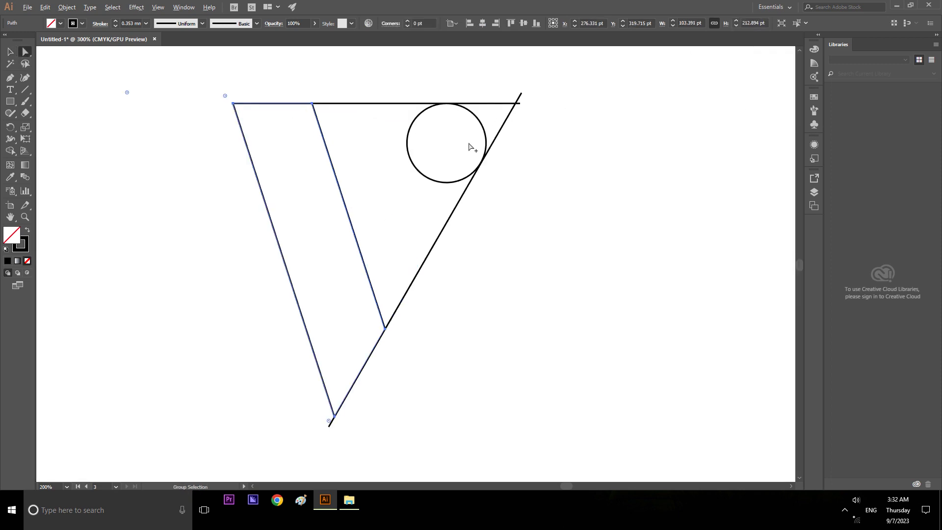
pyautogui.click(312, 103)
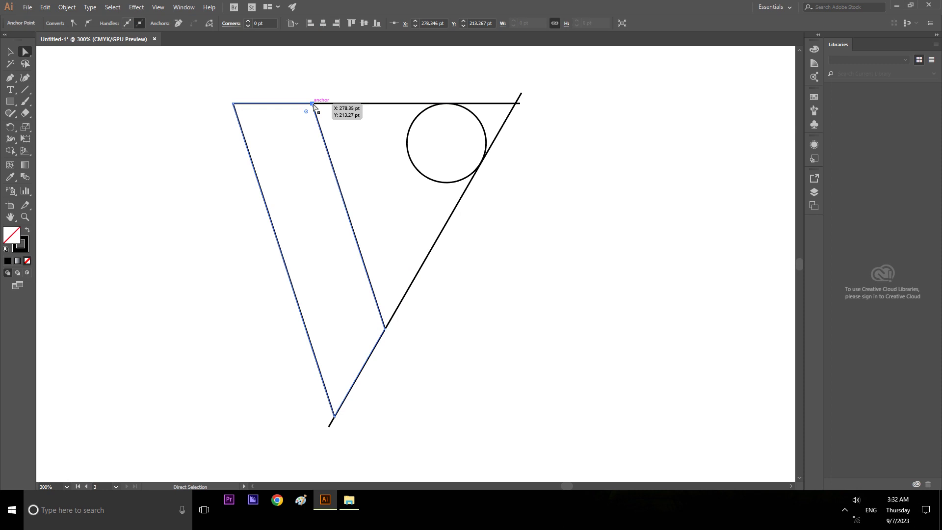
pyautogui.keyDown('shift'); pyautogui.click(386, 331); pyautogui.keyUp('shift')
pyautogui.moveTo(386, 332); pyautogui.dragTo(400, 297)
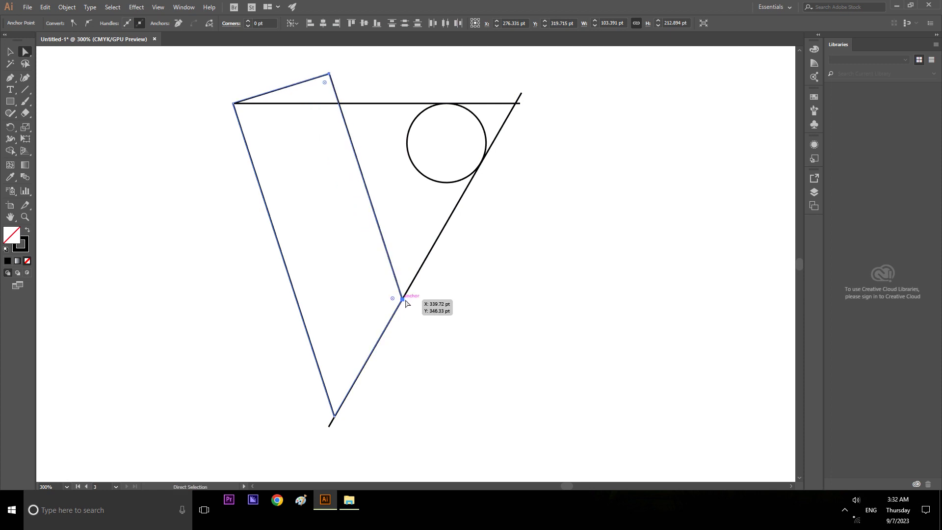
pyautogui.click(329, 74)
pyautogui.moveTo(329, 75); pyautogui.dragTo(338, 98)
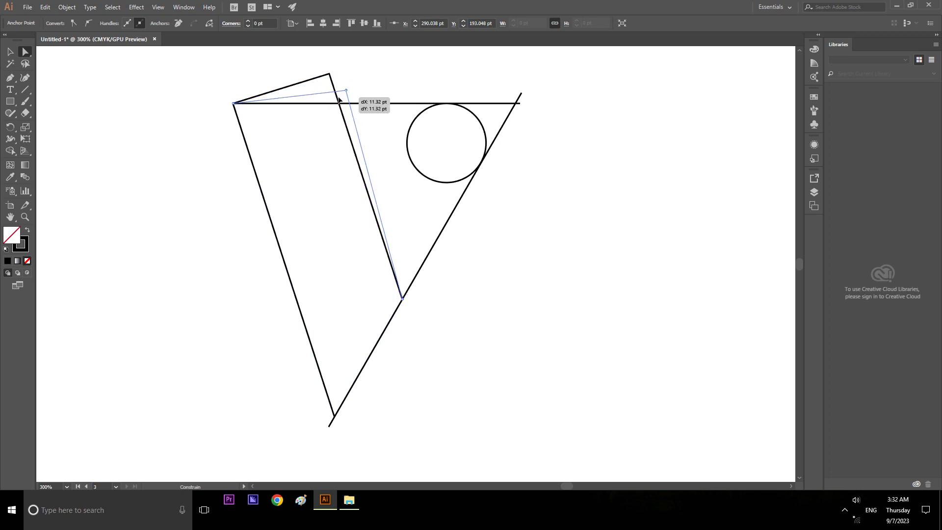
pyautogui.moveTo(339, 100); pyautogui.dragTo(340, 105)
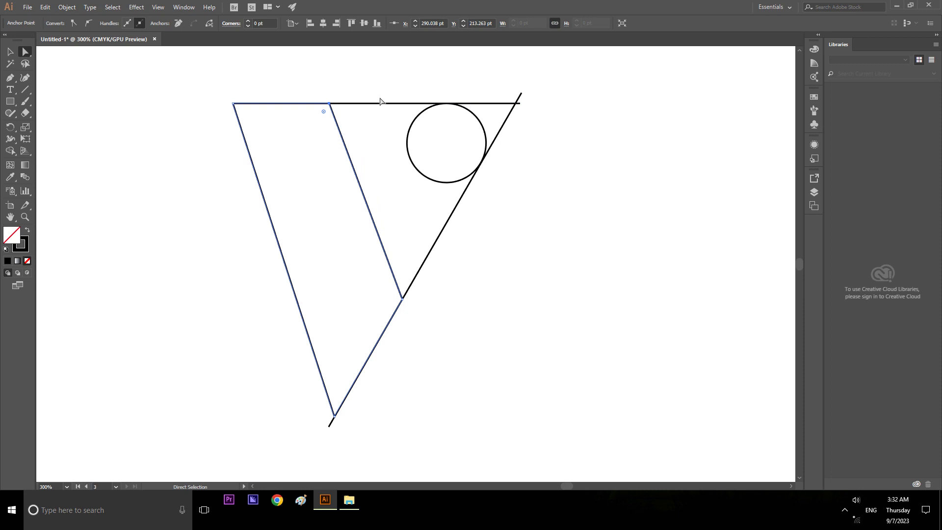
pyautogui.click(403, 301)
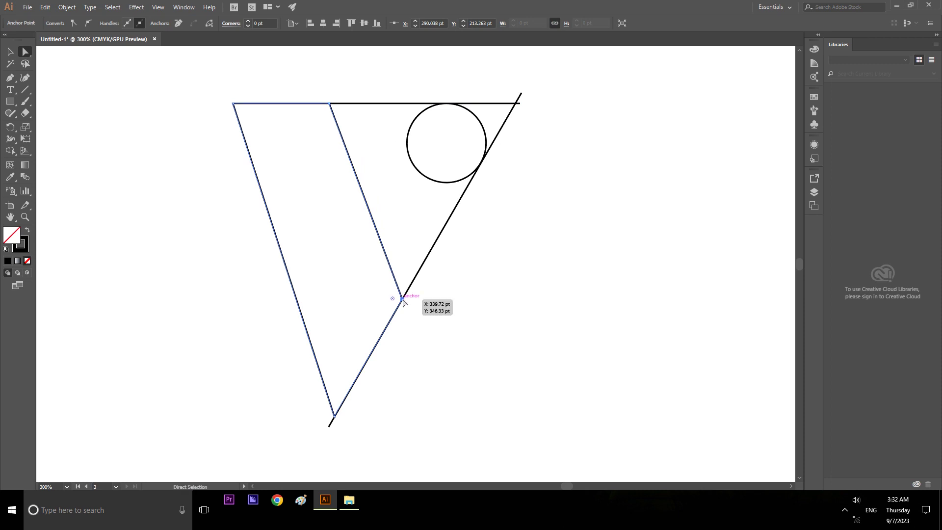
pyautogui.moveTo(403, 301)
pyautogui.mouseDown()
pyautogui.moveTo(443, 231)
pyautogui.moveTo(435, 245)
pyautogui.mouseUp()
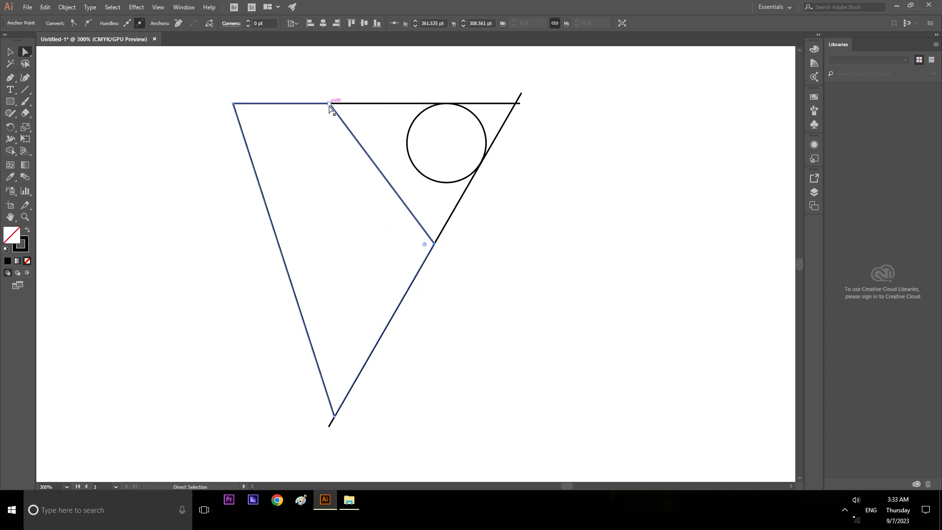
pyautogui.click(330, 105)
pyautogui.moveTo(330, 105); pyautogui.dragTo(393, 98)
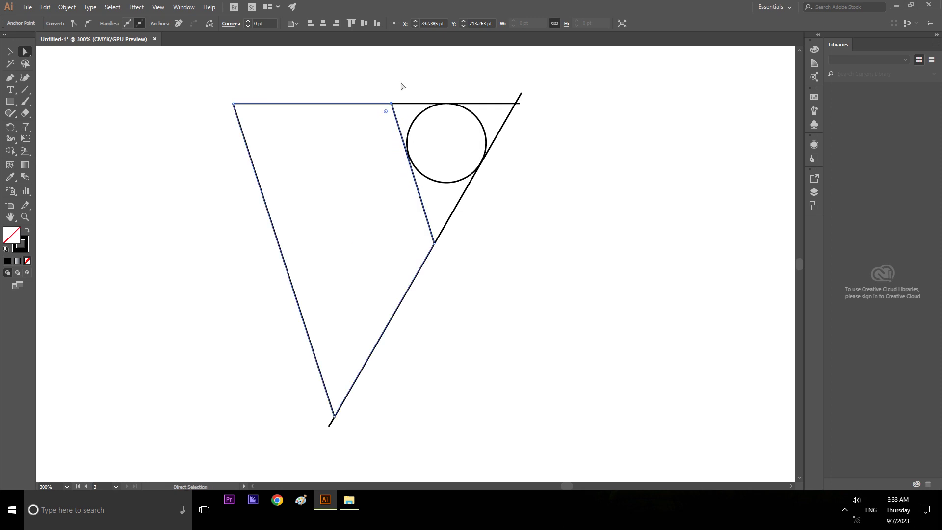
pyautogui.hotkey('ctrl', 'z')
pyautogui.hotkey('ctrl', 'z')
pyautogui.hotkey('ctrl', 'z')
pyautogui.hotkey('ctrl', 'z')
pyautogui.hotkey('ctrl', 'z')
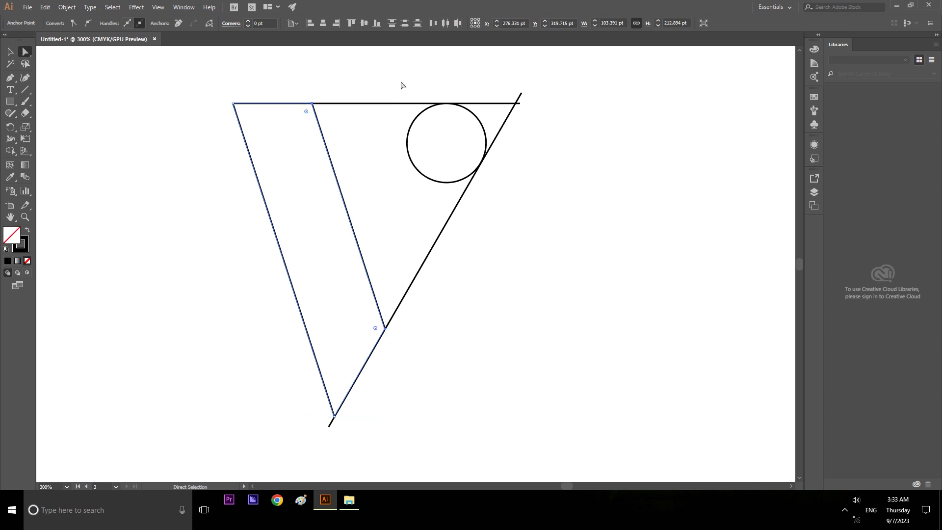
pyautogui.click(402, 85)
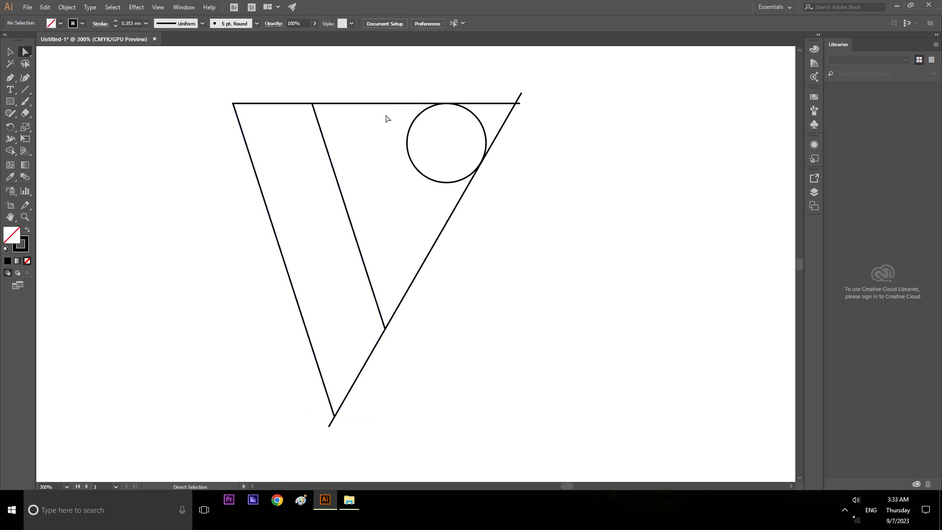
pyautogui.click(337, 177)
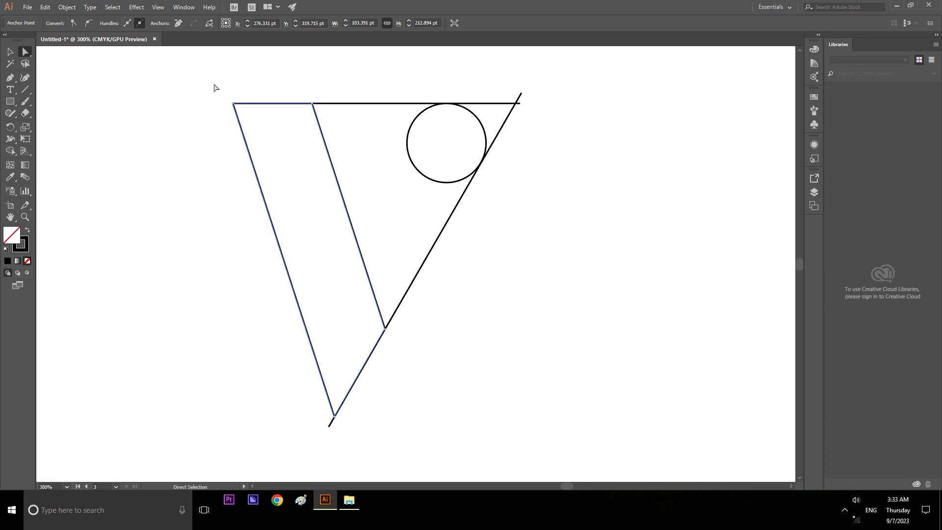
pyautogui.press('v')
# - Shift the band about 7 pt right after undoing trial moves
pyautogui.click(279, 67)
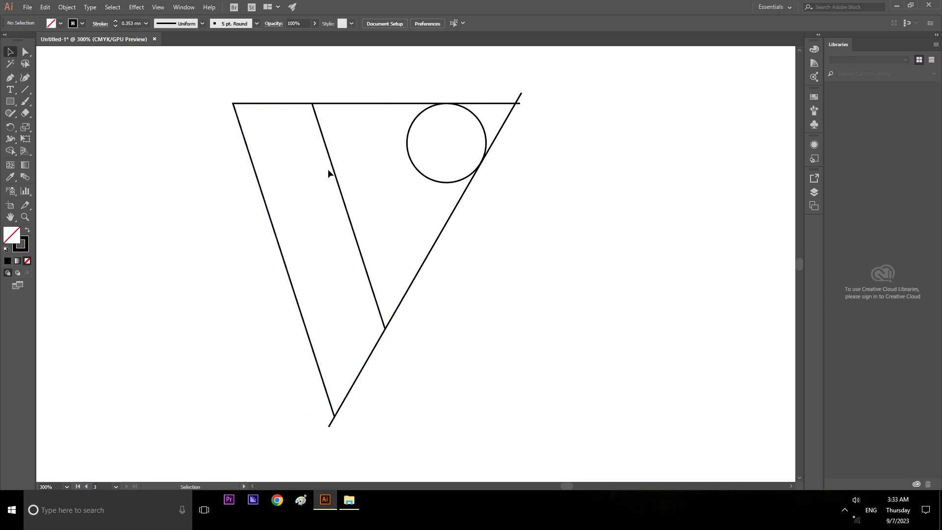
pyautogui.click(335, 172)
pyautogui.moveTo(335, 173); pyautogui.dragTo(415, 148)
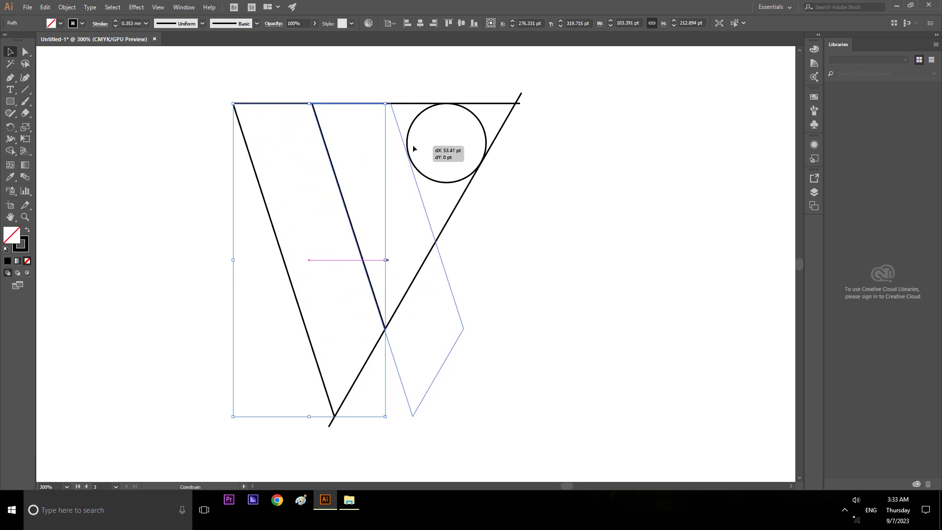
pyautogui.moveTo(414, 145); pyautogui.dragTo(413, 145)
pyautogui.press('a')
pyautogui.hotkey('ctrl', 'z')
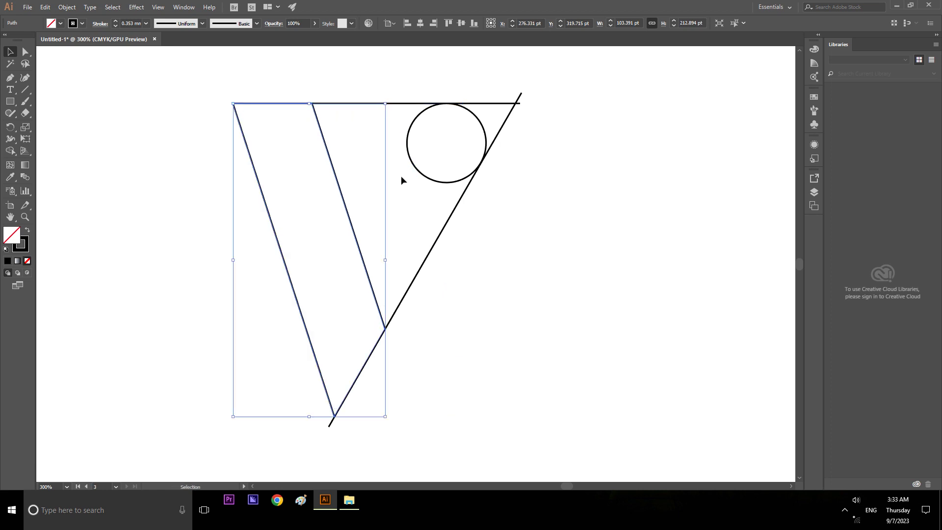
pyautogui.moveTo(348, 212); pyautogui.dragTo(358, 209)
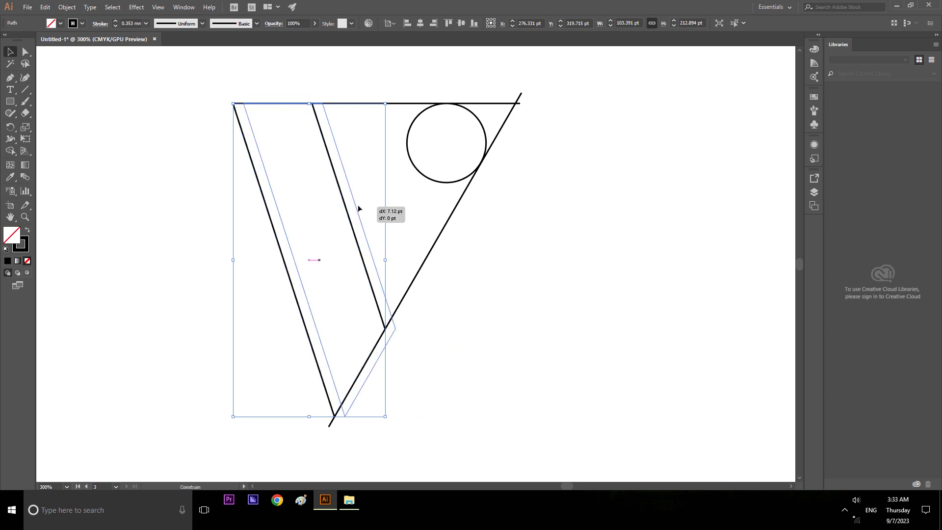
pyautogui.hotkey('ctrl', 'z')
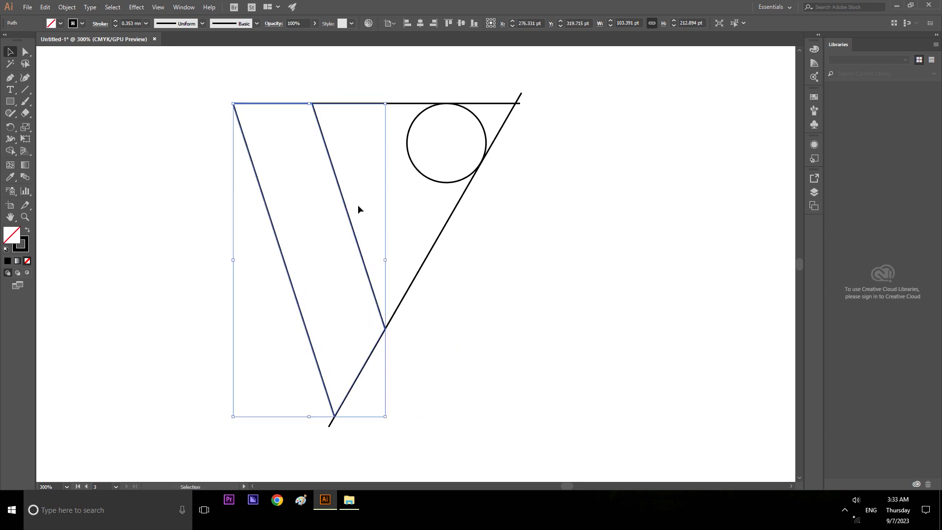
pyautogui.moveTo(354, 234); pyautogui.dragTo(365, 231)
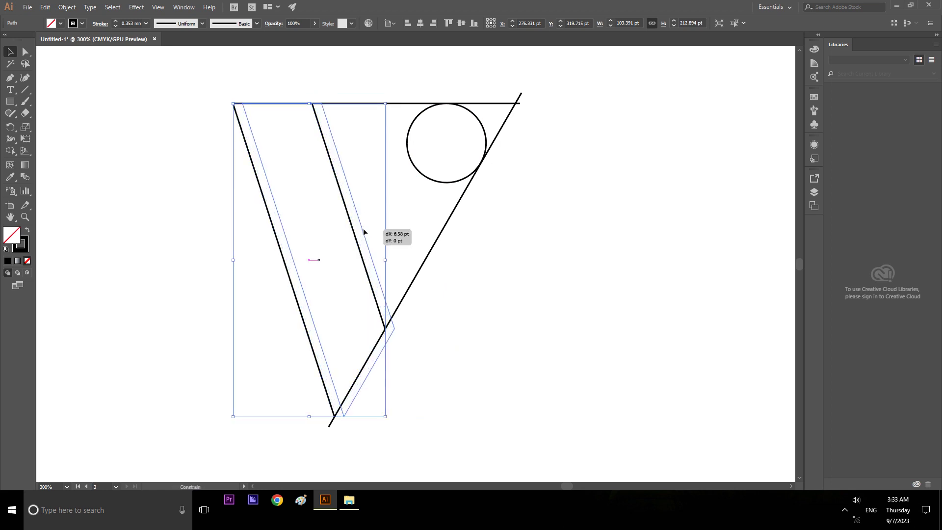
pyautogui.click(574, 218)
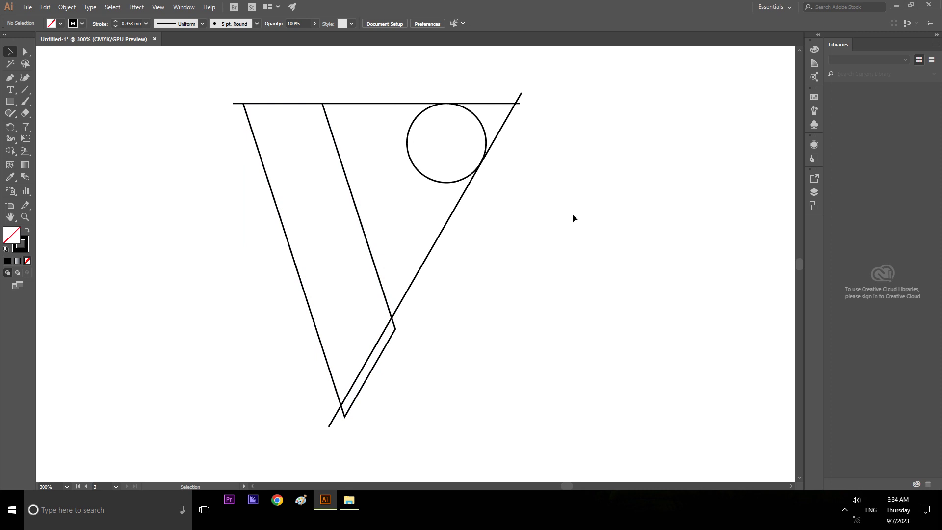
# - Nudge the V outline further right to X 291.169 pt and select it for anchor editing
pyautogui.click(378, 363)
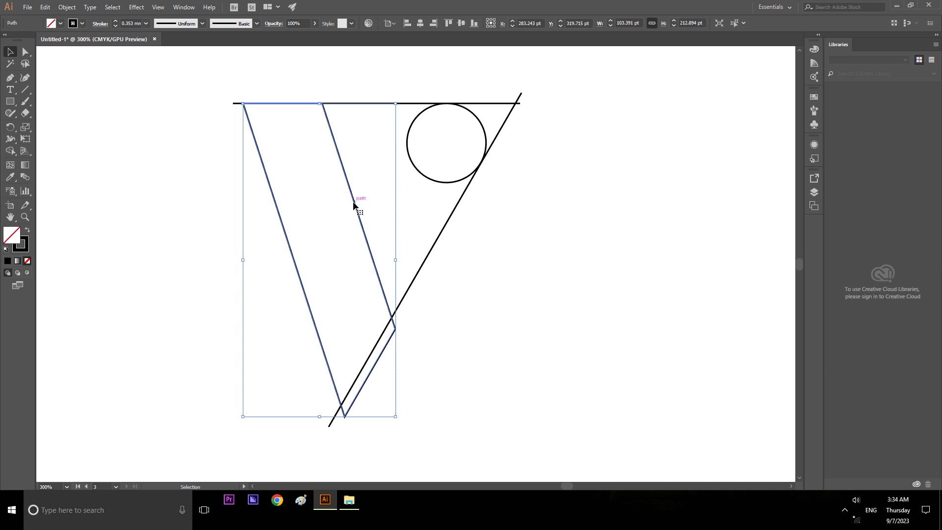
pyautogui.moveTo(354, 202); pyautogui.dragTo(367, 203)
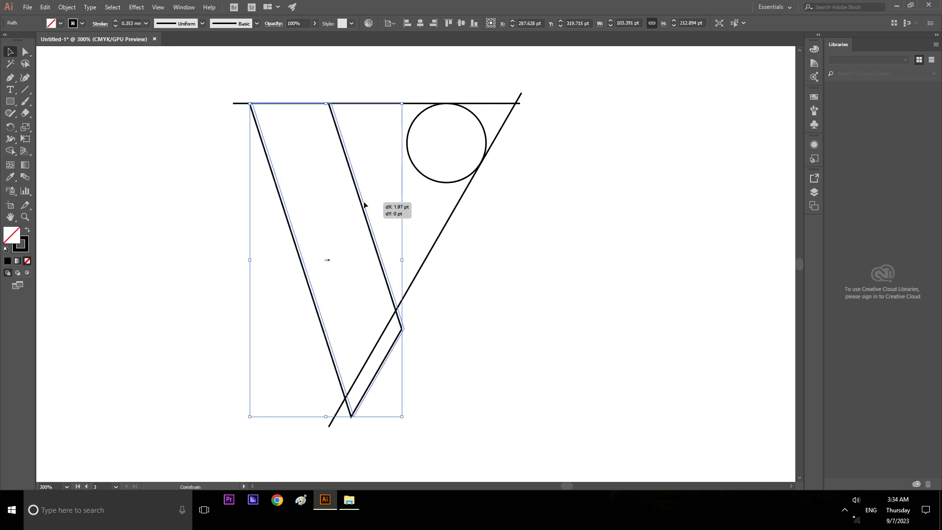
pyautogui.click(611, 241)
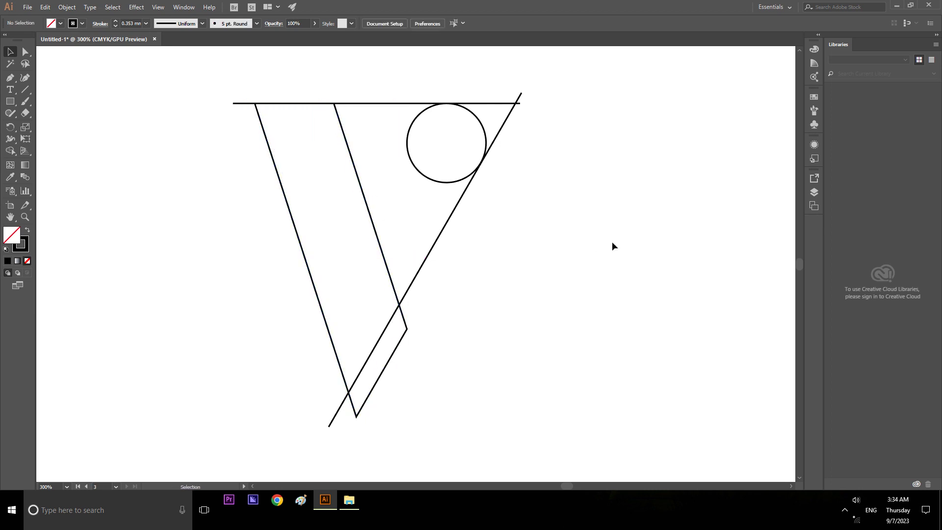
pyautogui.click(408, 324)
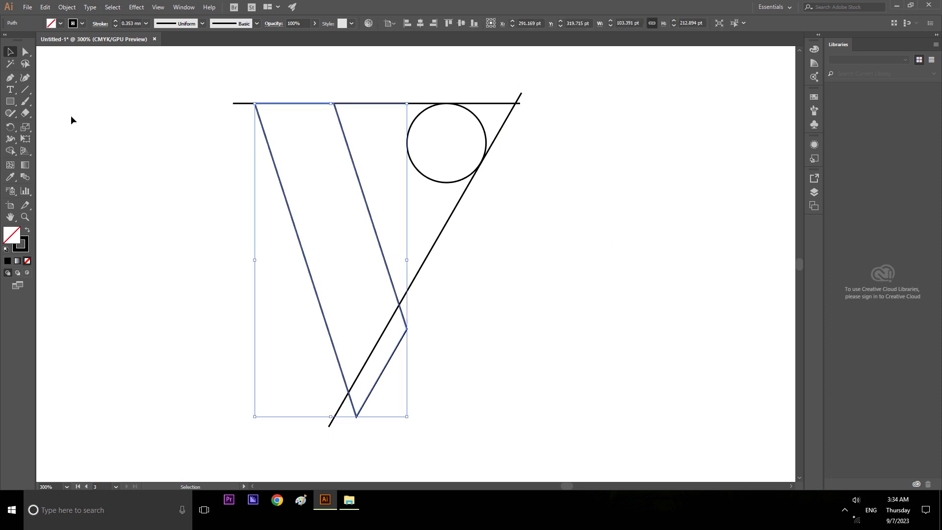
pyautogui.click(26, 53)
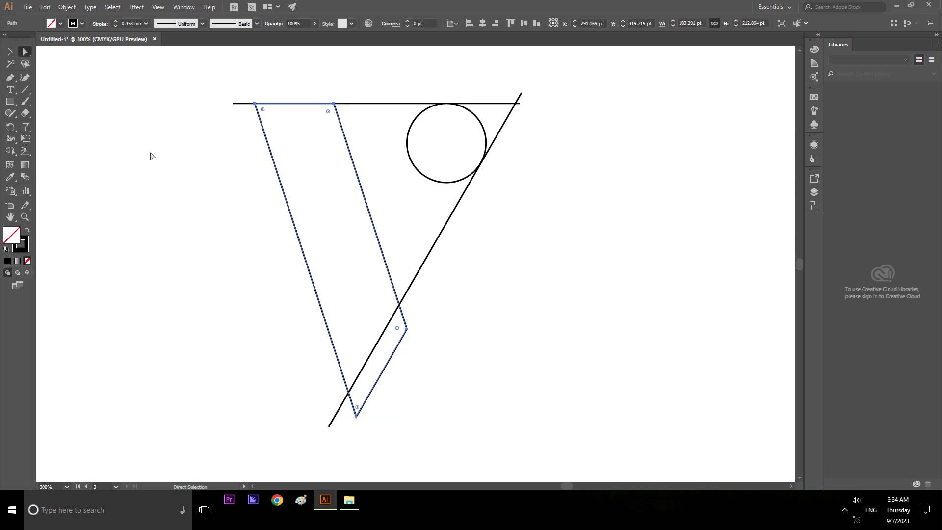
# - Move the band's right and bottom corner anchors up until both snap onto the diagonal line
pyautogui.click(407, 330)
pyautogui.moveTo(407, 331); pyautogui.dragTo(399, 306)
pyautogui.click(357, 417)
pyautogui.moveTo(356, 417); pyautogui.dragTo(349, 395)
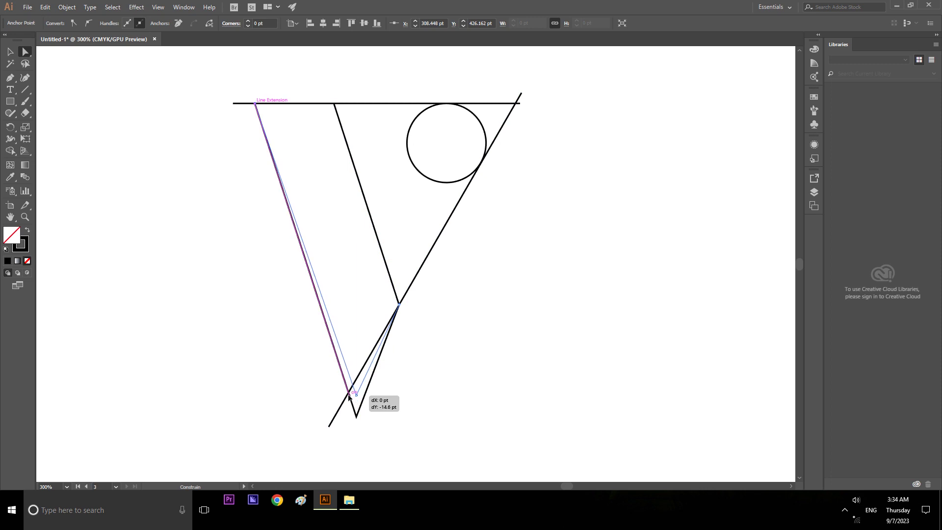
pyautogui.moveTo(350, 395); pyautogui.dragTo(348, 394)
pyautogui.click(9, 51)
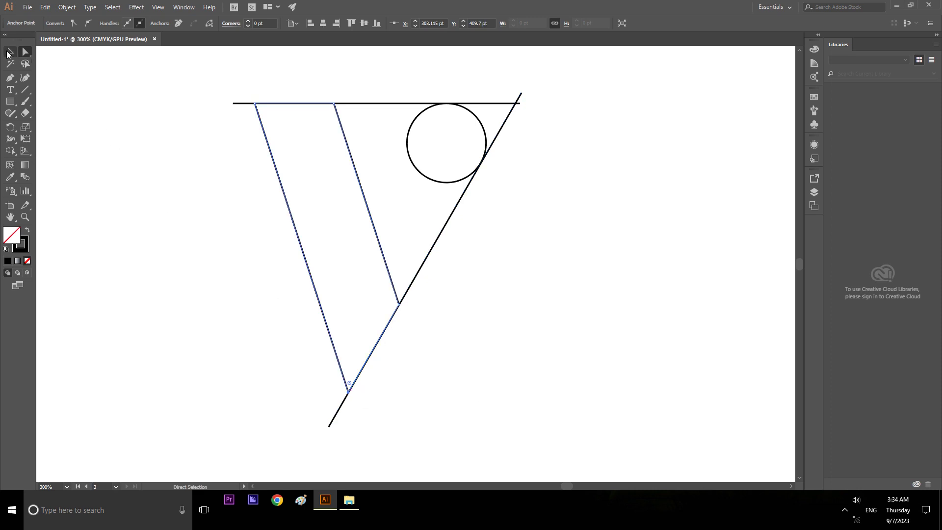
pyautogui.click(294, 253)
pyautogui.hscroll(1, 519, 275)
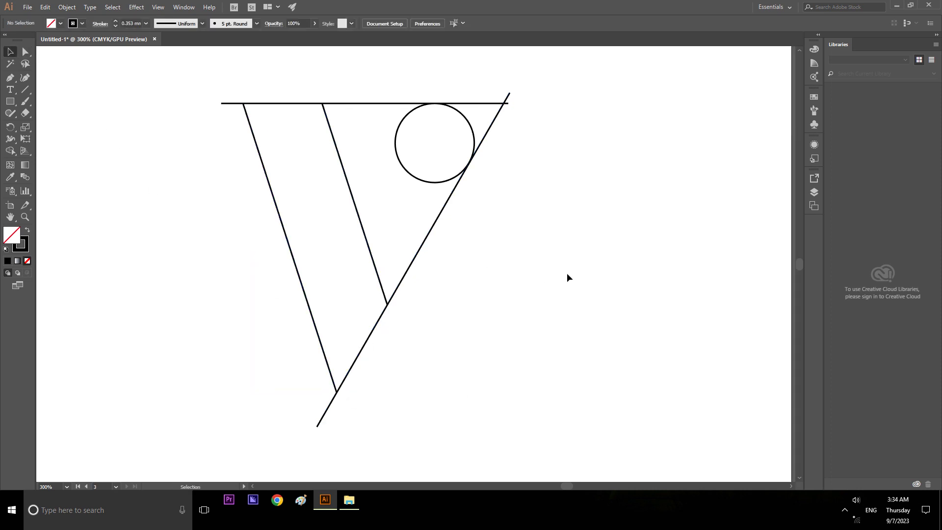
# - Delete the diagonal and horizontal construction lines
pyautogui.scroll(-1, 505, 287)
pyautogui.click(466, 235)
pyautogui.press('Delete')
pyautogui.click(418, 164)
pyautogui.press('Delete')
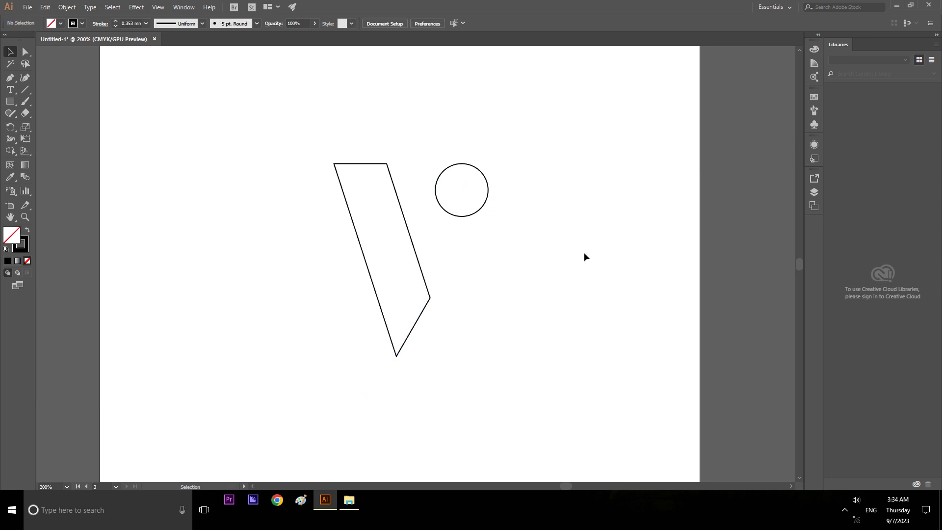
# - Group the slanted band with the circle and centre it horizontally and vertically on the artboard
pyautogui.scroll(-1, 542, 301)
pyautogui.moveTo(301, 149); pyautogui.dragTo(585, 387)
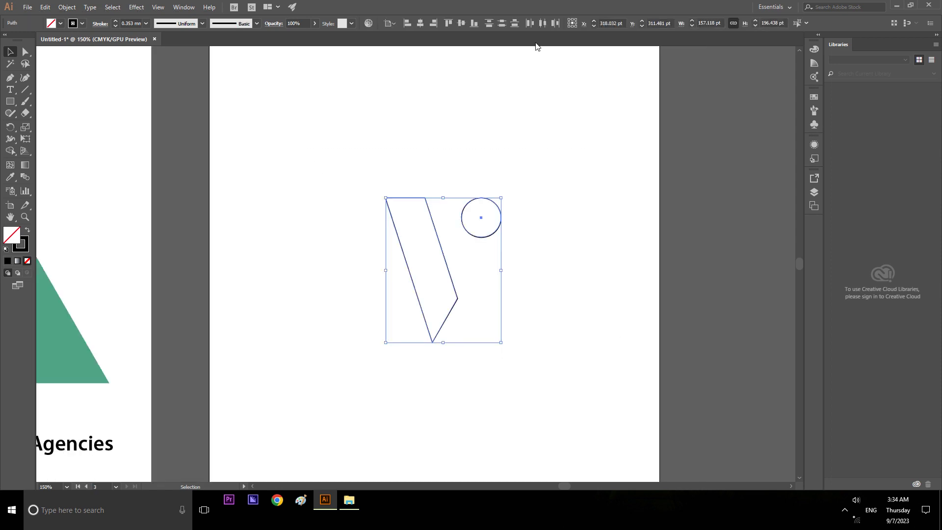
pyautogui.click(460, 25)
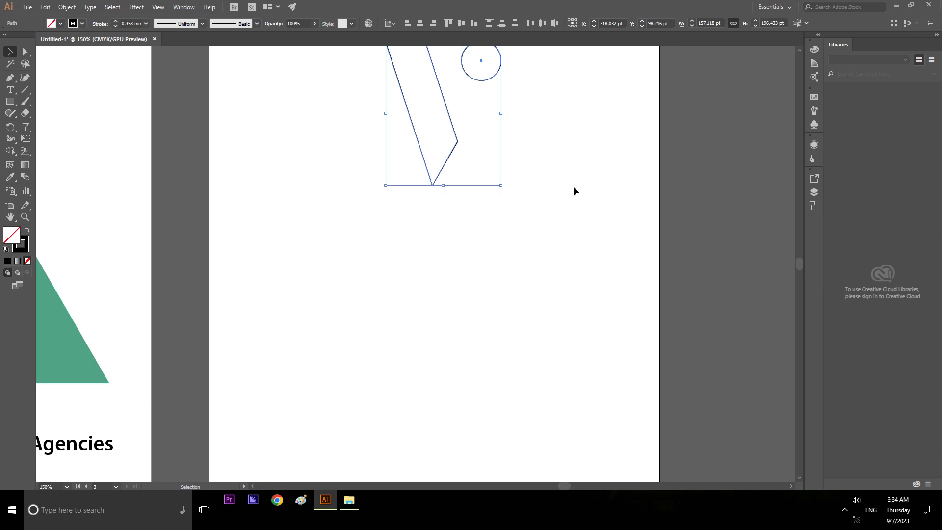
pyautogui.scroll(1, 569, 177)
pyautogui.press('a')
pyautogui.press('v')
pyautogui.click(420, 24)
pyautogui.click(461, 23)
pyautogui.click(511, 290)
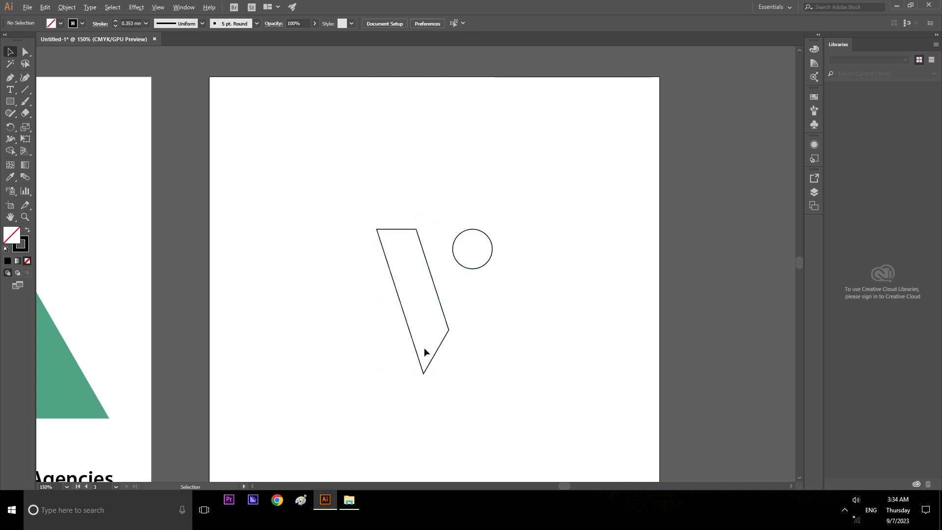
pyautogui.scroll(-2, 433, 343)
pyautogui.scroll(2, 430, 361)
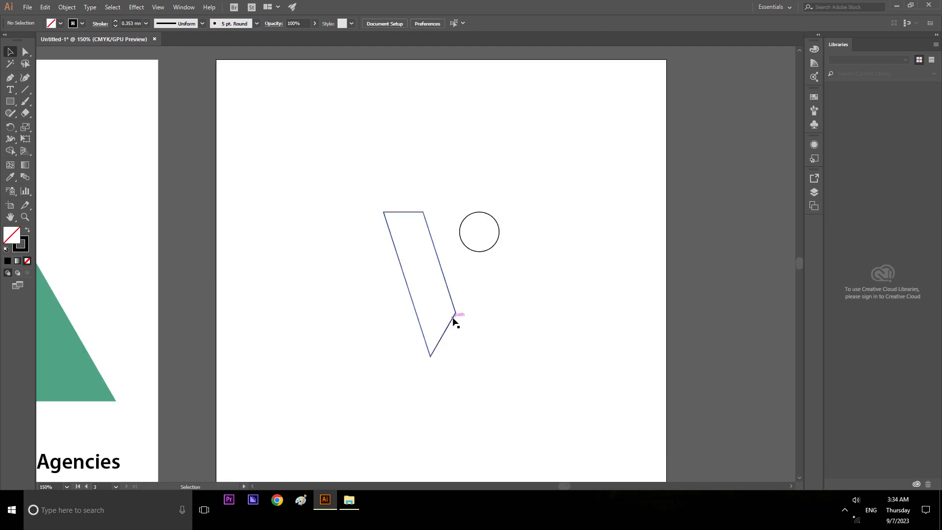
# - Scale the band-and-circle group up by dragging a corner handle outward
pyautogui.click(454, 318)
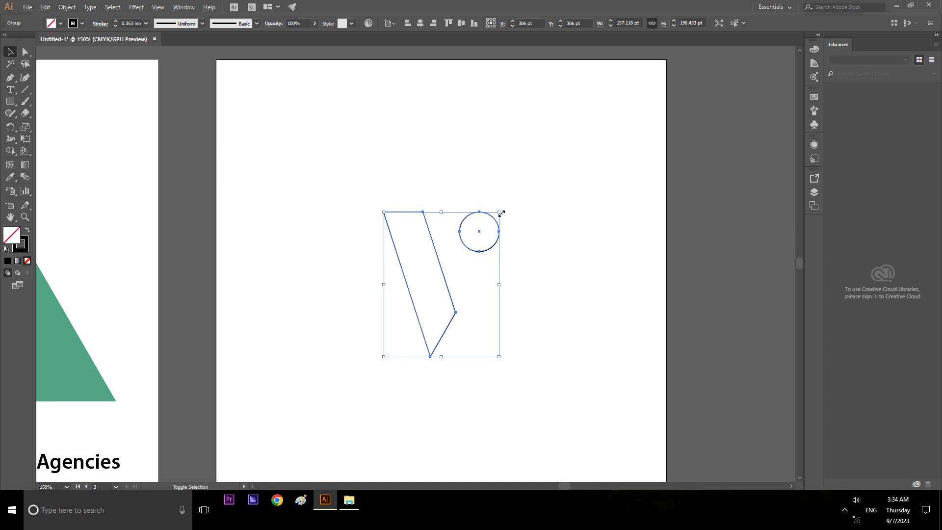
pyautogui.moveTo(499, 212); pyautogui.dragTo(551, 181)
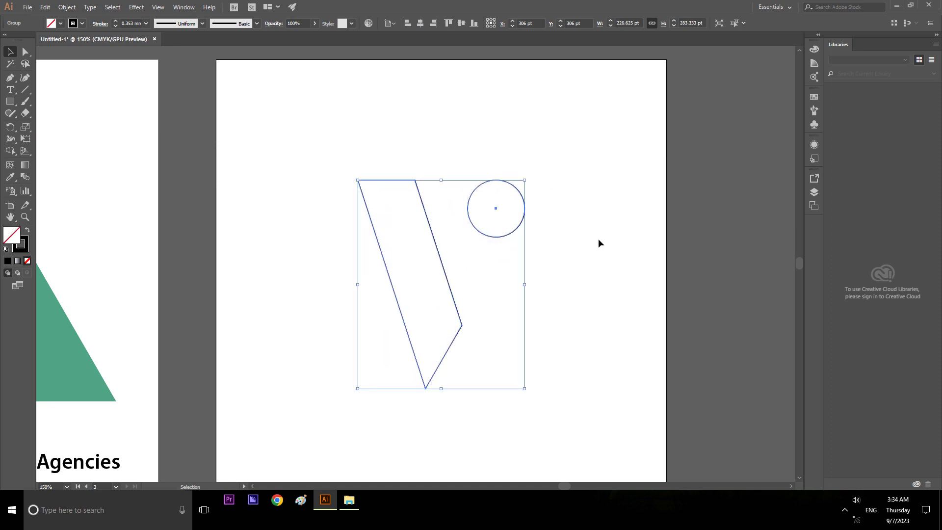
pyautogui.click(599, 239)
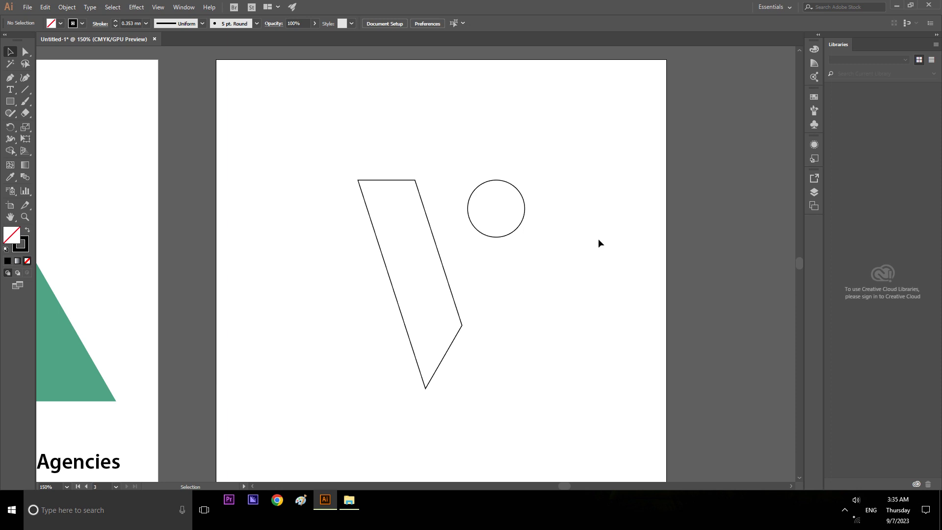
pyautogui.click(525, 213)
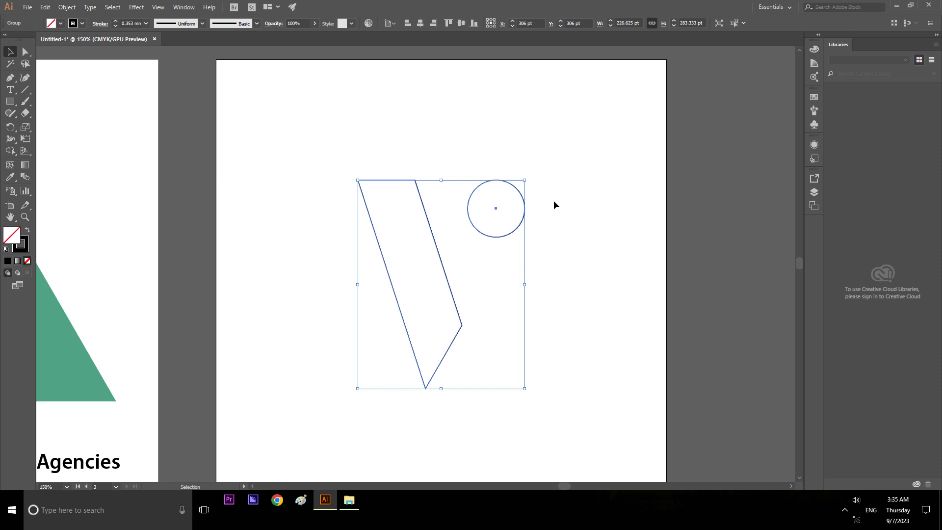
pyautogui.click(554, 202)
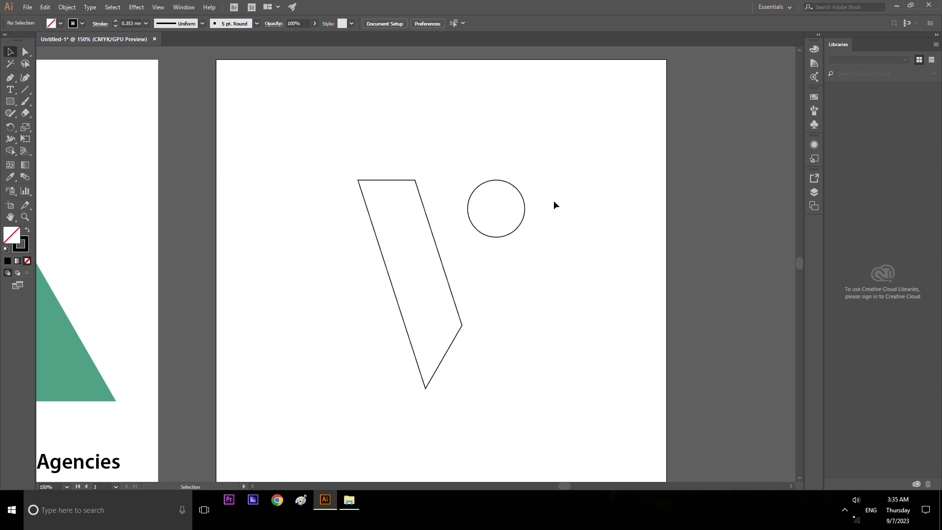
# - Ungroup the band and circle and select the circle, now 77.495 pt across
pyautogui.rightClick(458, 317)
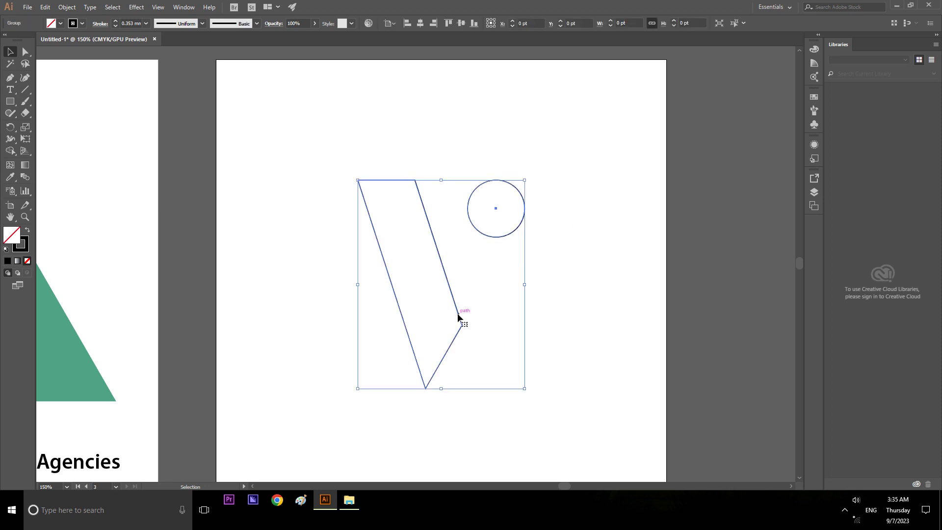
pyautogui.click(486, 385)
pyautogui.click(590, 294)
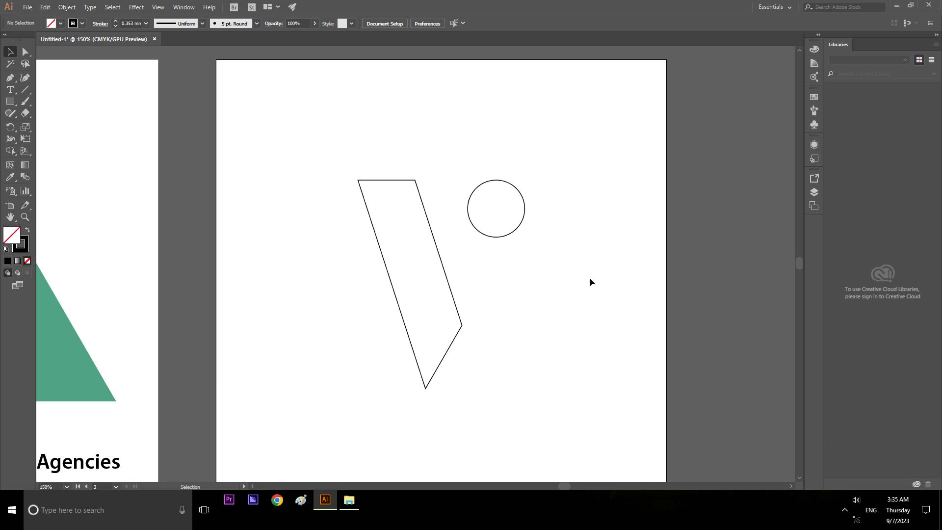
pyautogui.click(518, 226)
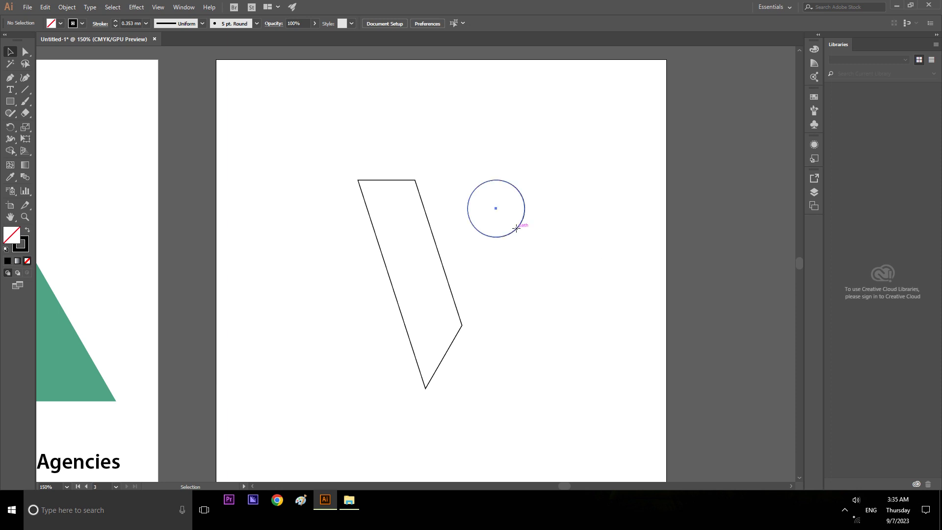
# - Fill the circle with a bright blue swatch
pyautogui.click(61, 23)
pyautogui.click(55, 41)
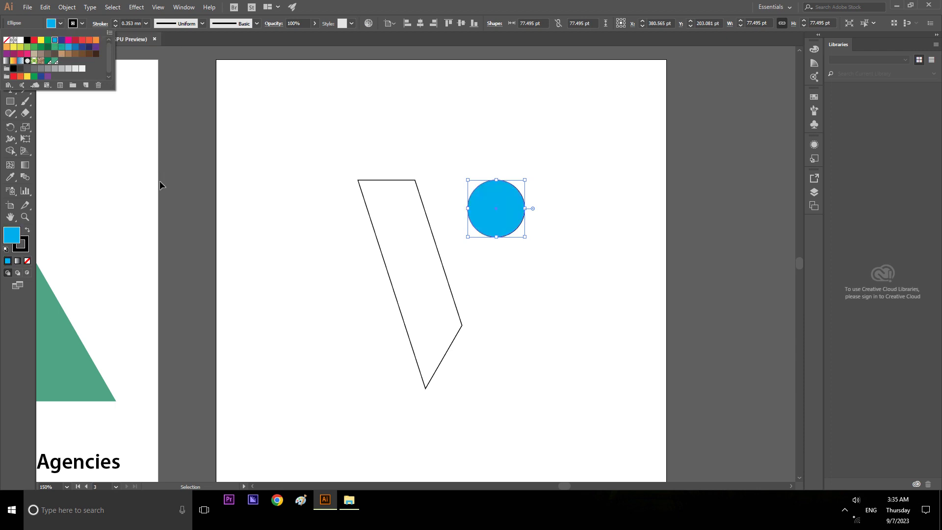
pyautogui.click(186, 193)
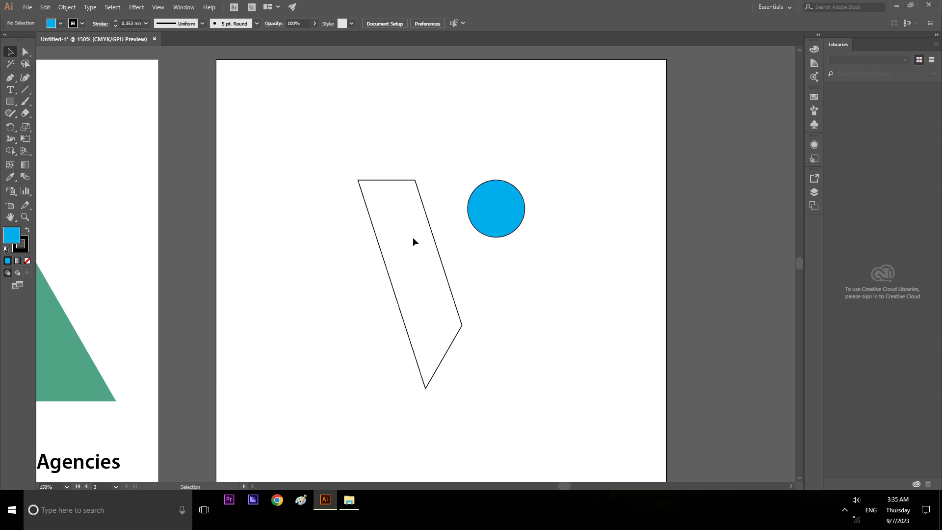
# - Give the slanted shape the circle's blue using the Eyedropper
pyautogui.click(494, 234)
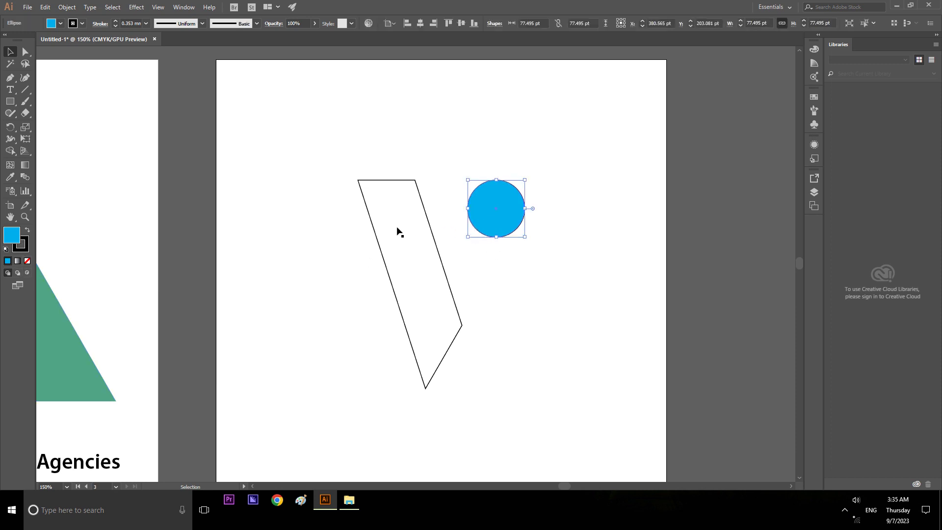
pyautogui.click(420, 209)
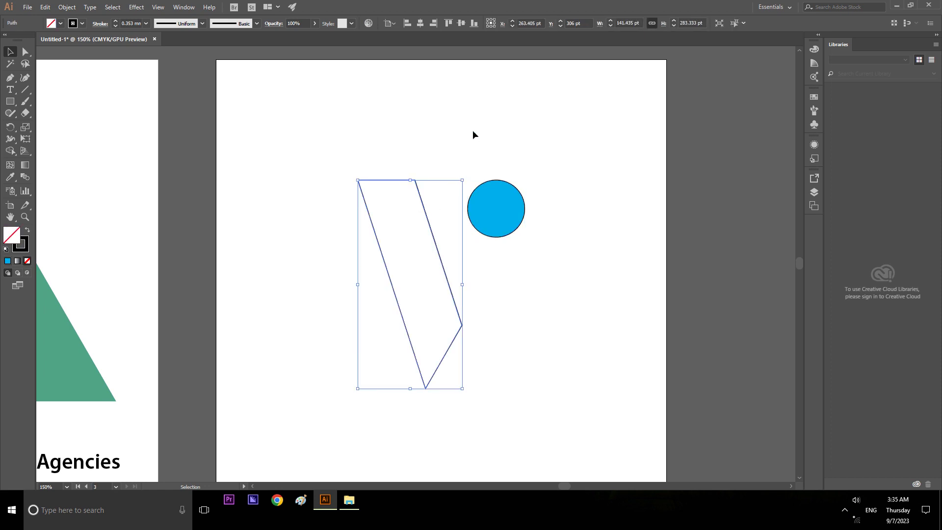
pyautogui.press('i')
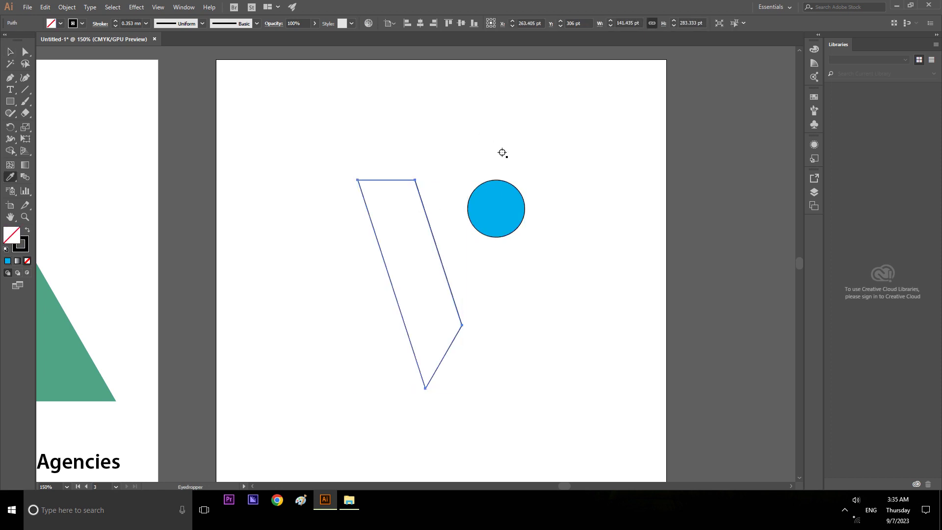
pyautogui.click(494, 201)
pyautogui.press('v')
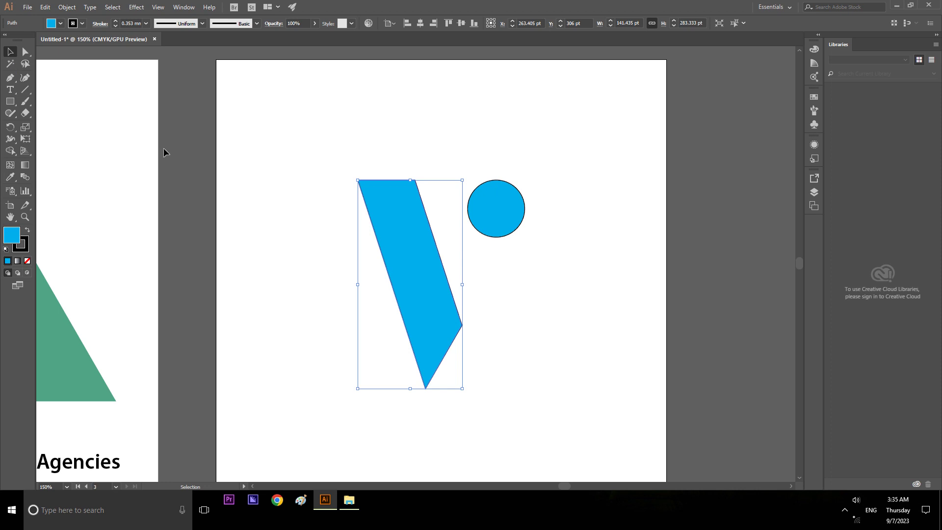
pyautogui.click(196, 155)
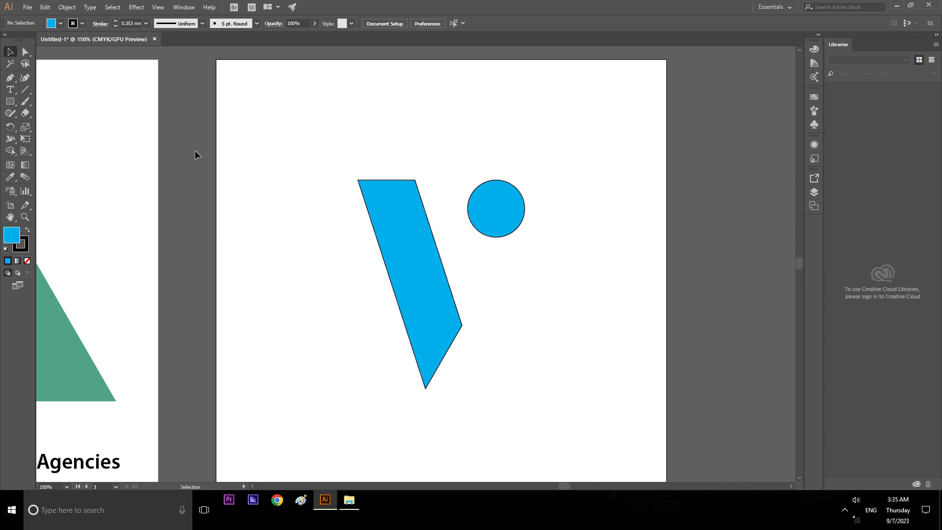
# - Select the blue circle and the slanted shape together
pyautogui.click(521, 196)
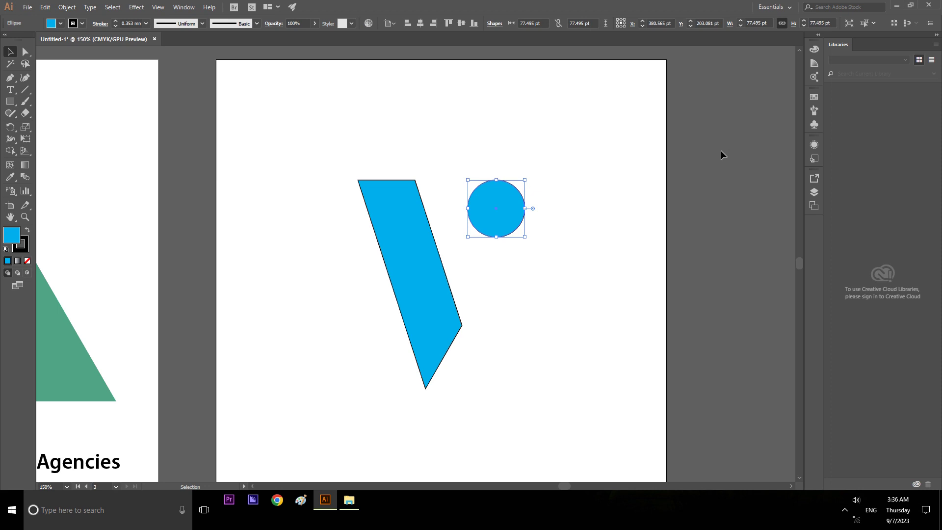
pyautogui.click(734, 205)
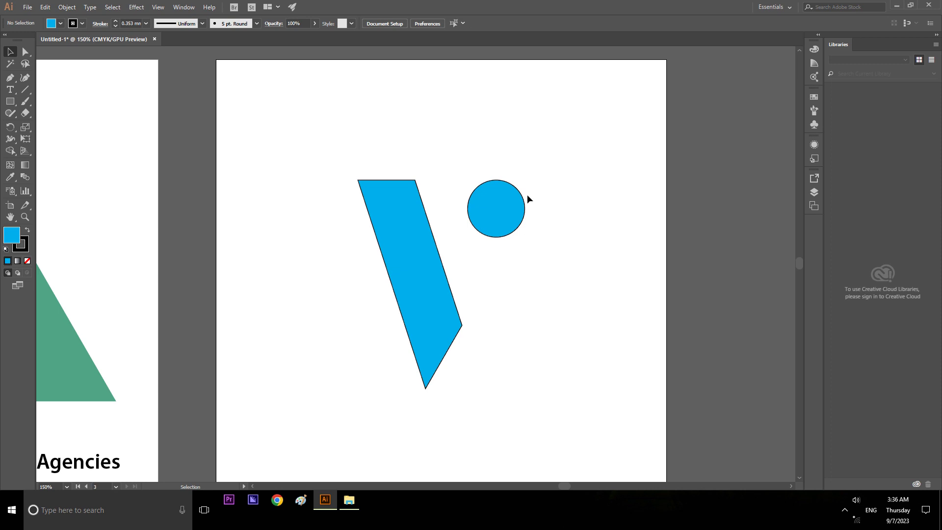
pyautogui.click(510, 238)
pyautogui.keyDown('shift'); pyautogui.click(424, 214); pyautogui.keyUp('shift')
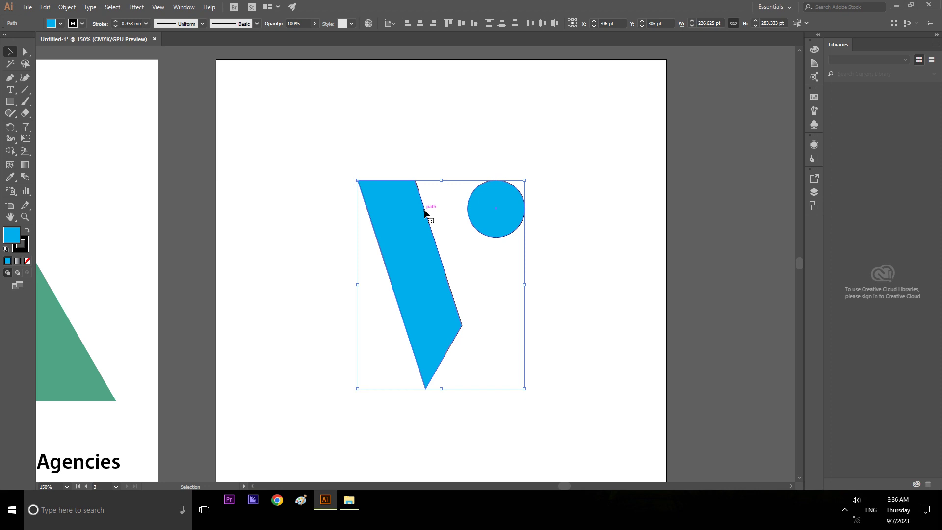
# - Recolour the slanted parallelogram's fill to the paler sky blue 33C3EF
pyautogui.click(574, 235)
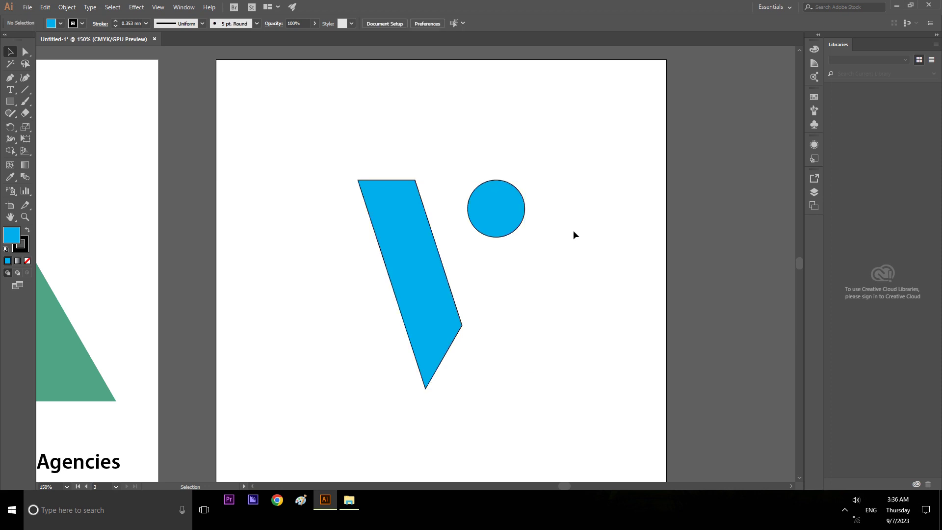
pyautogui.click(440, 248)
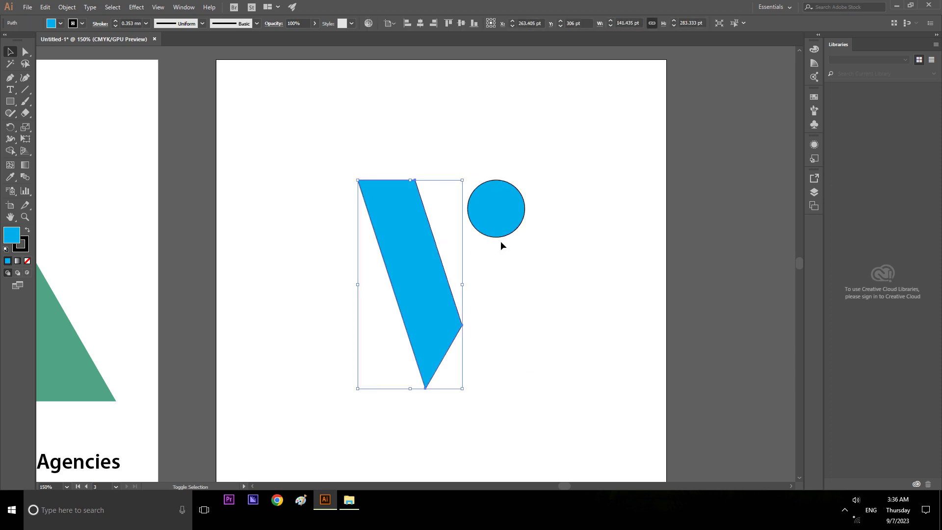
pyautogui.click(523, 274)
pyautogui.click(443, 265)
pyautogui.doubleClick(13, 237)
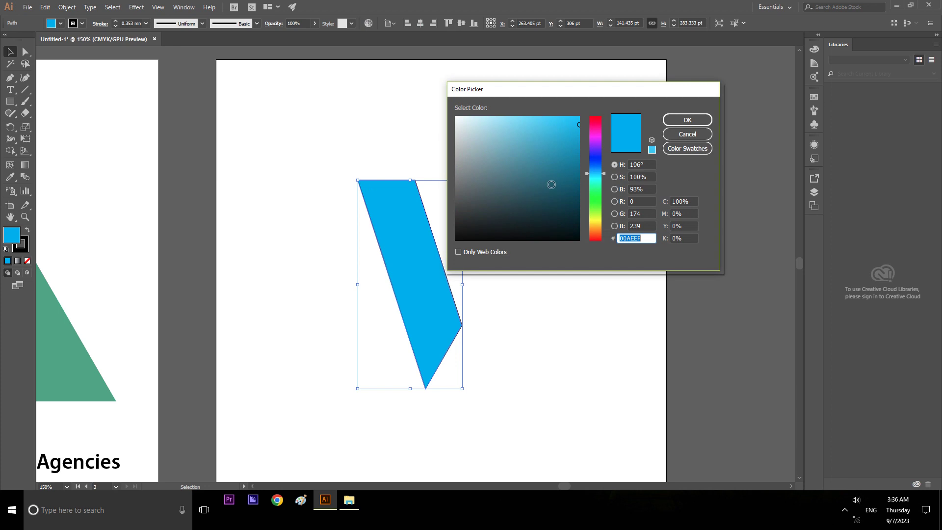
pyautogui.click(564, 126)
pyautogui.moveTo(565, 126); pyautogui.dragTo(537, 124)
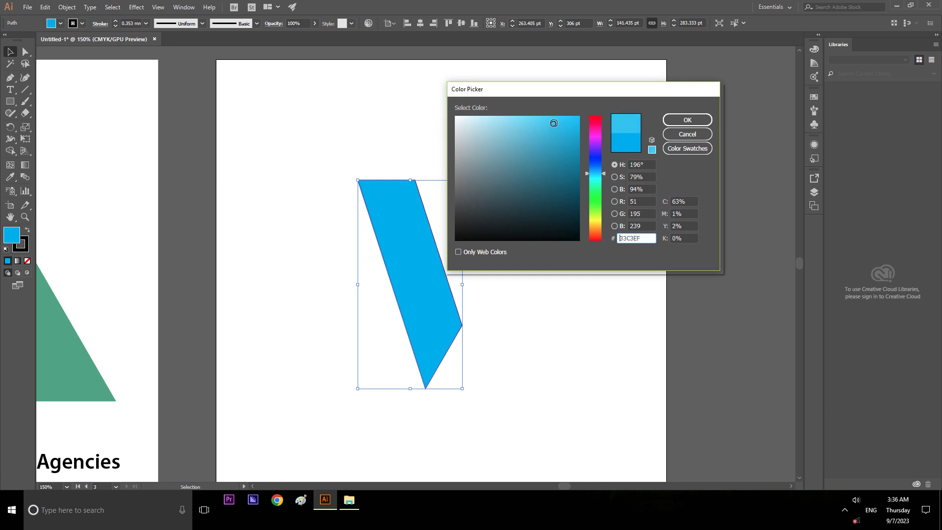
pyautogui.click(685, 120)
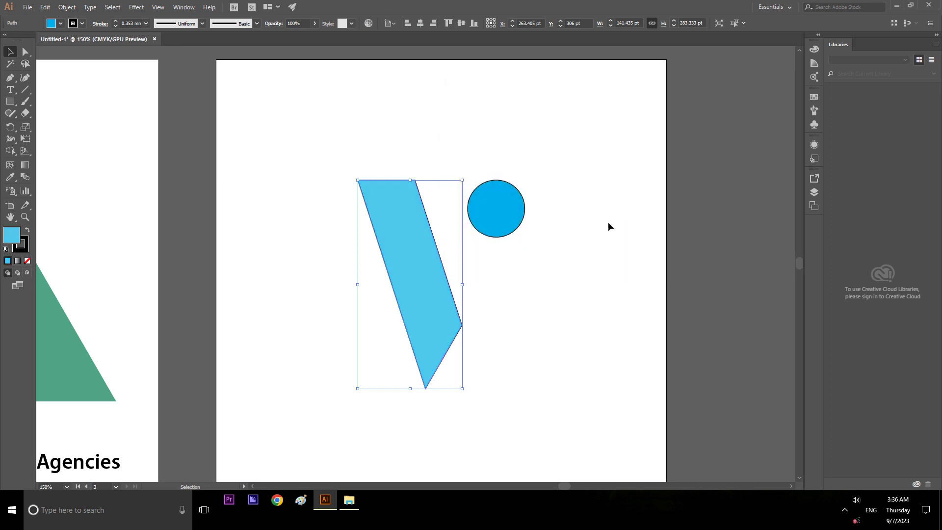
pyautogui.click(439, 102)
pyautogui.scroll(-1, 441, 260)
# - Select the parallelogram and circle together and group them with Ctrl+G
pyautogui.scroll(-1, 440, 260)
pyautogui.moveTo(389, 204); pyautogui.dragTo(497, 338)
pyautogui.click(596, 322)
pyautogui.scroll(1, 489, 323)
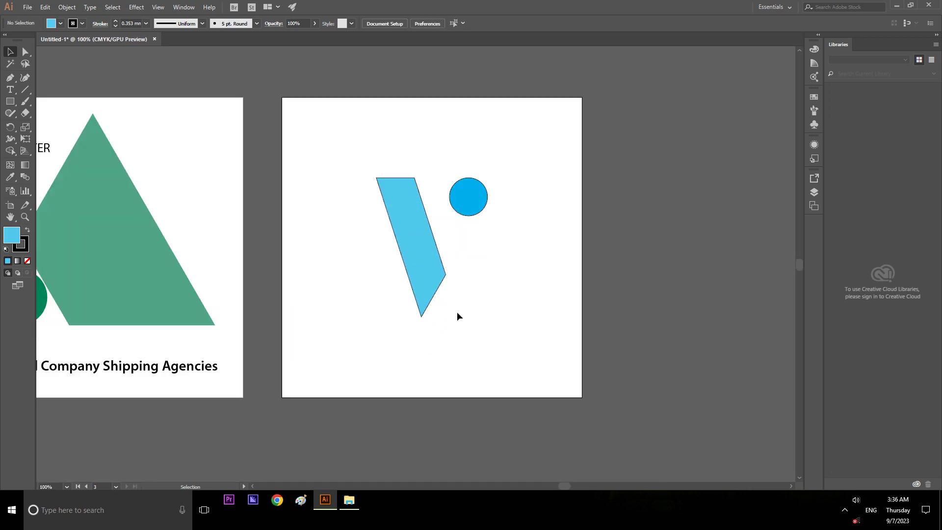
pyautogui.click(420, 213)
pyautogui.keyDown('shift'); pyautogui.click(470, 213); pyautogui.keyUp('shift')
pyautogui.hotkey('ctrl', 'g')
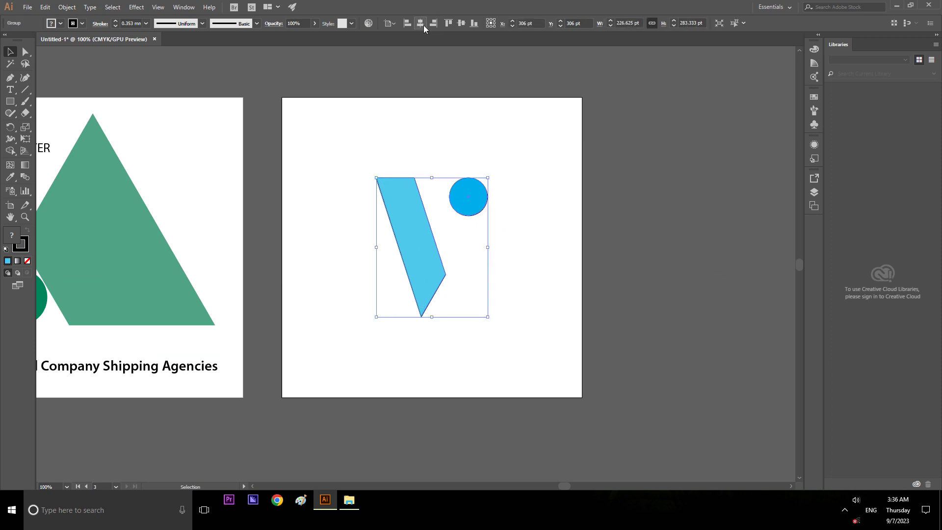
pyautogui.click(274, 249)
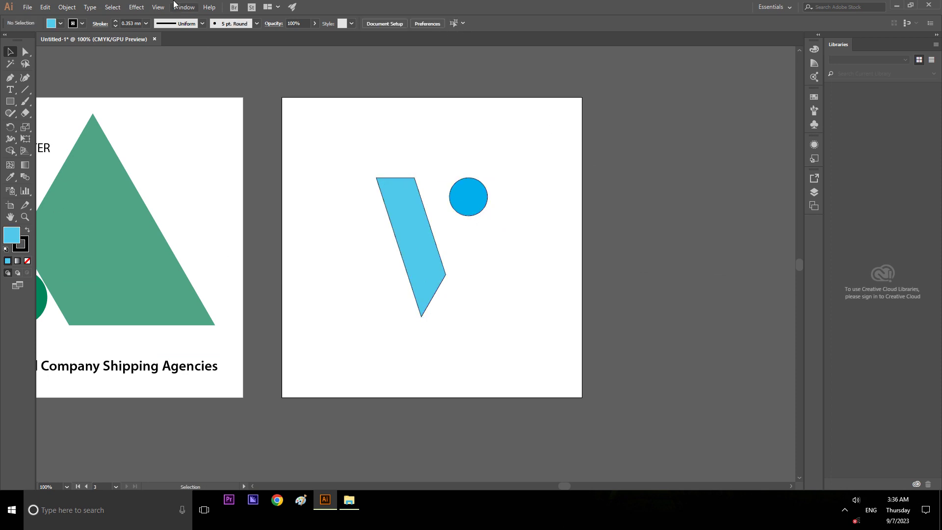
# - Enlarge the blue shapes group from its centre by Alt-dragging a corner handle
pyautogui.scroll(1, 469, 294)
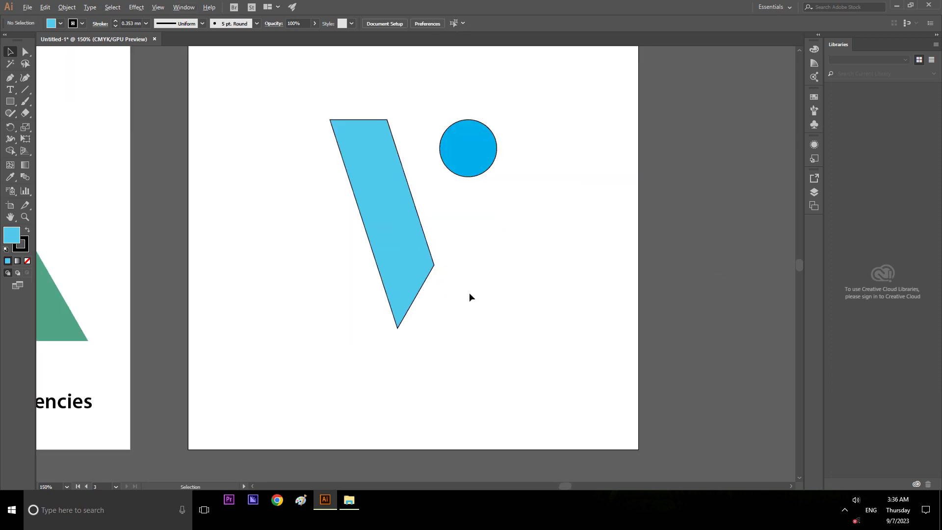
pyautogui.click(461, 175)
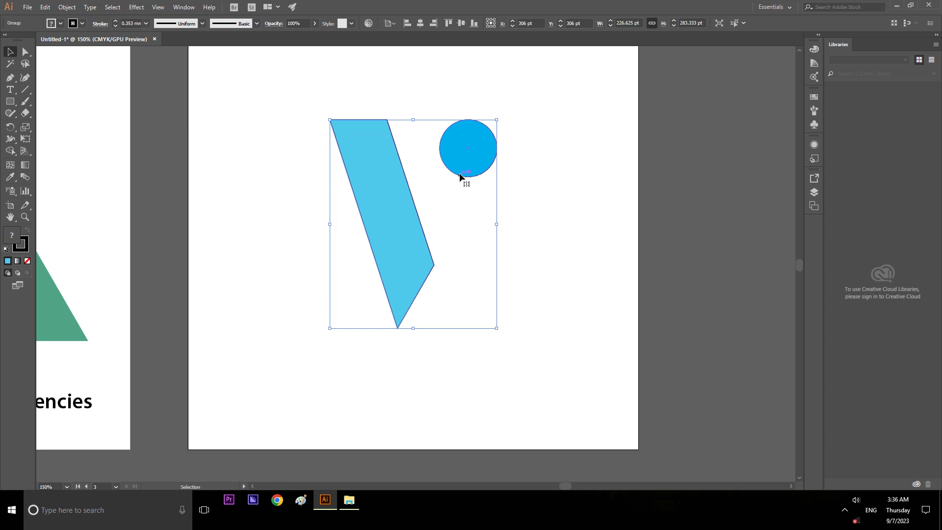
pyautogui.click(539, 219)
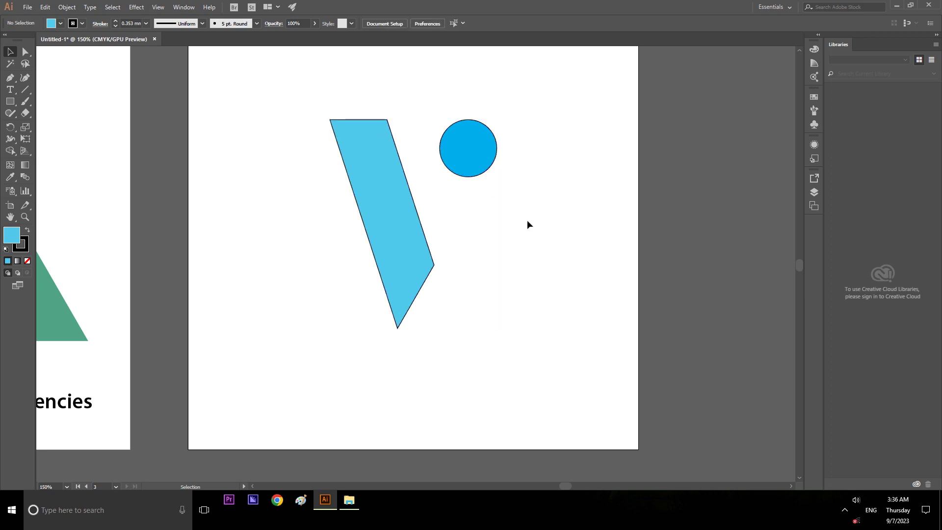
pyautogui.click(428, 278)
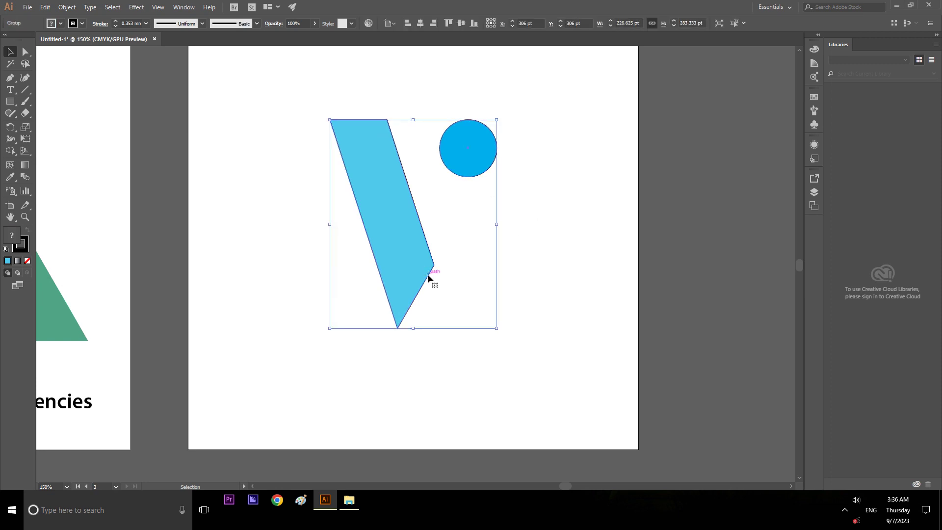
pyautogui.click(552, 166)
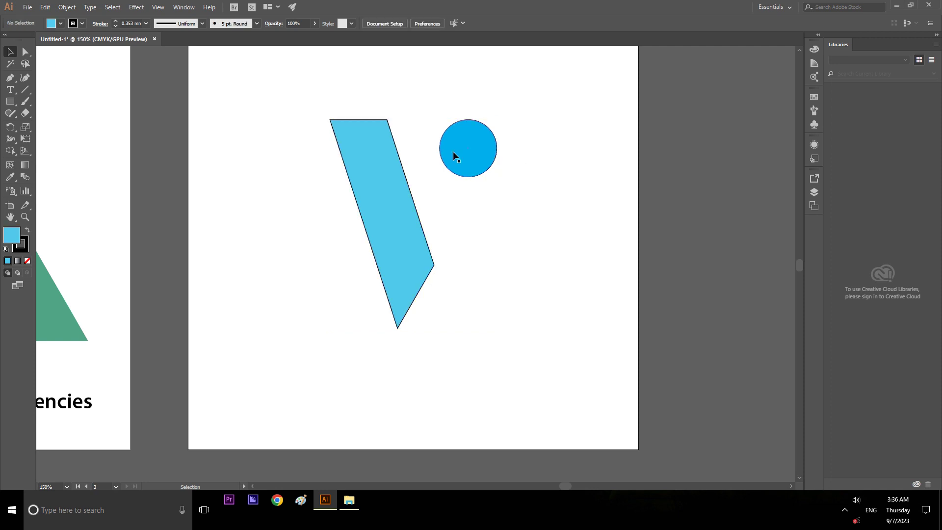
pyautogui.click(405, 166)
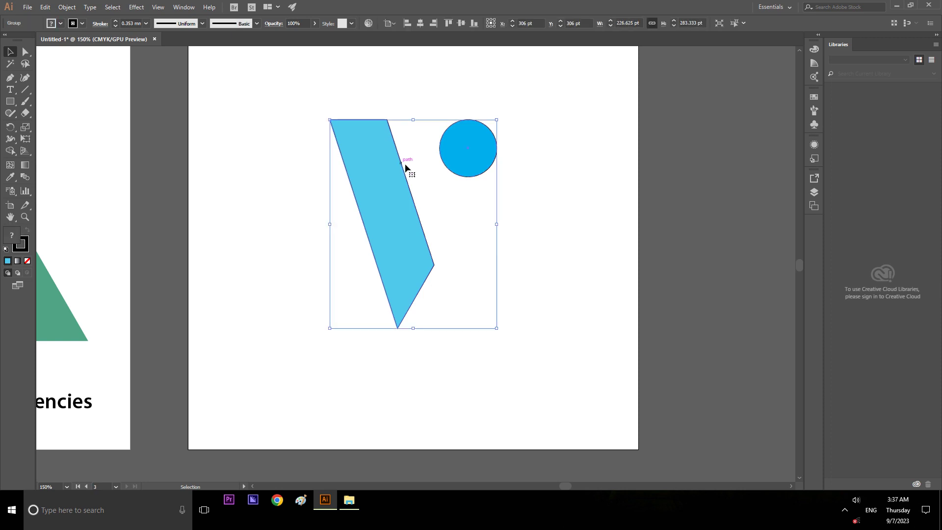
pyautogui.click(535, 173)
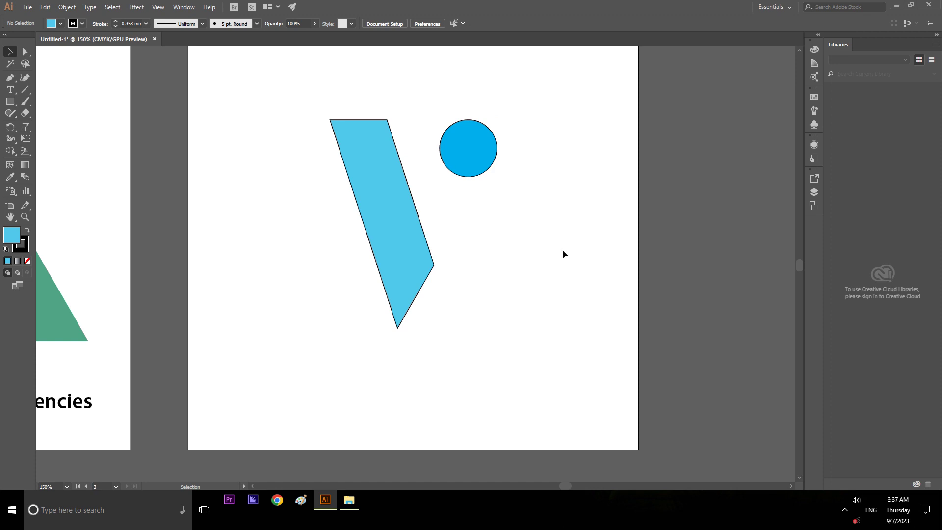
pyautogui.scroll(-1, 518, 268)
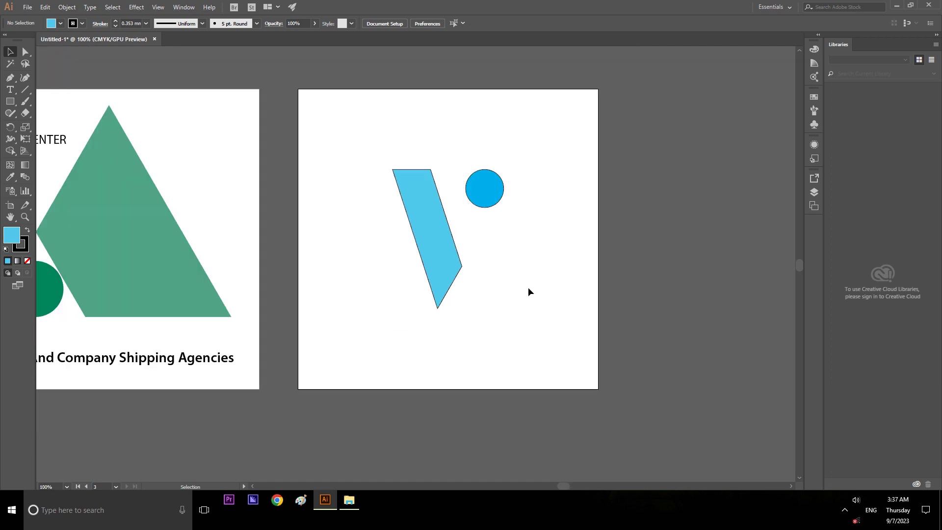
pyautogui.click(452, 243)
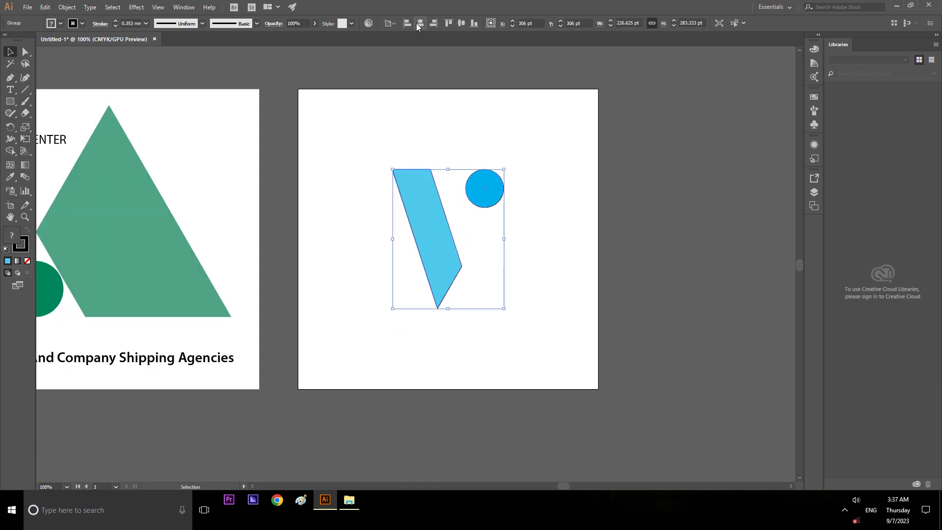
pyautogui.moveTo(502, 311); pyautogui.dragTo(538, 329)
pyautogui.click(673, 282)
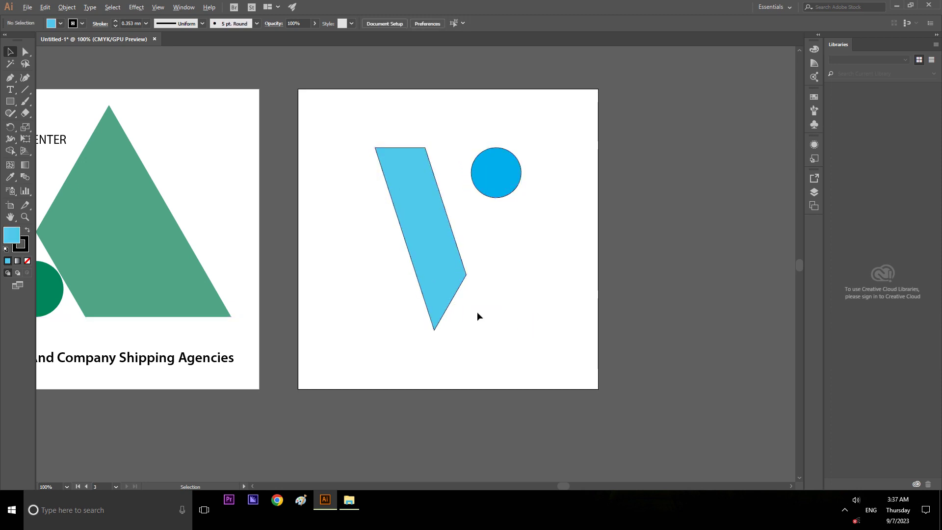
pyautogui.scroll(1, 466, 310)
pyautogui.scroll(1, 455, 233)
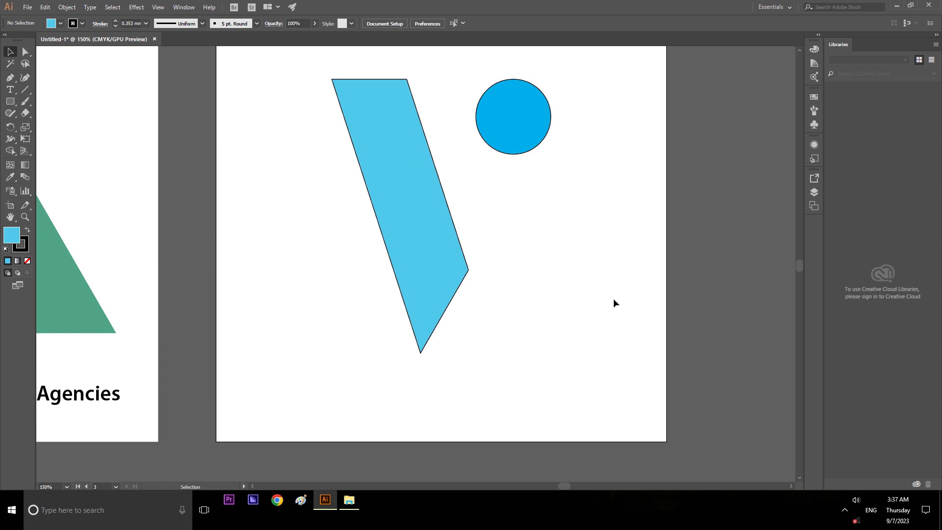
pyautogui.scroll(1, 275, 259)
pyautogui.scroll(1, 281, 261)
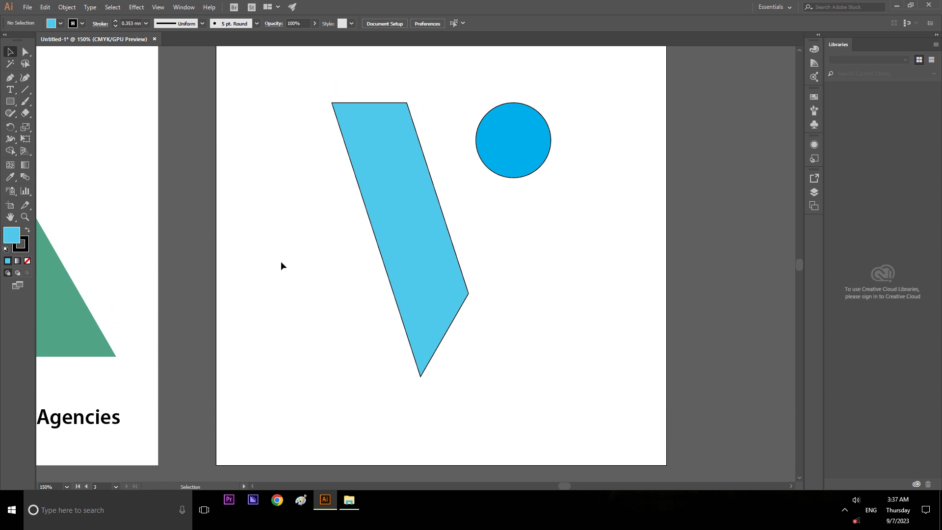
pyautogui.scroll(-1, 249, 263)
pyautogui.scroll(1, 213, 302)
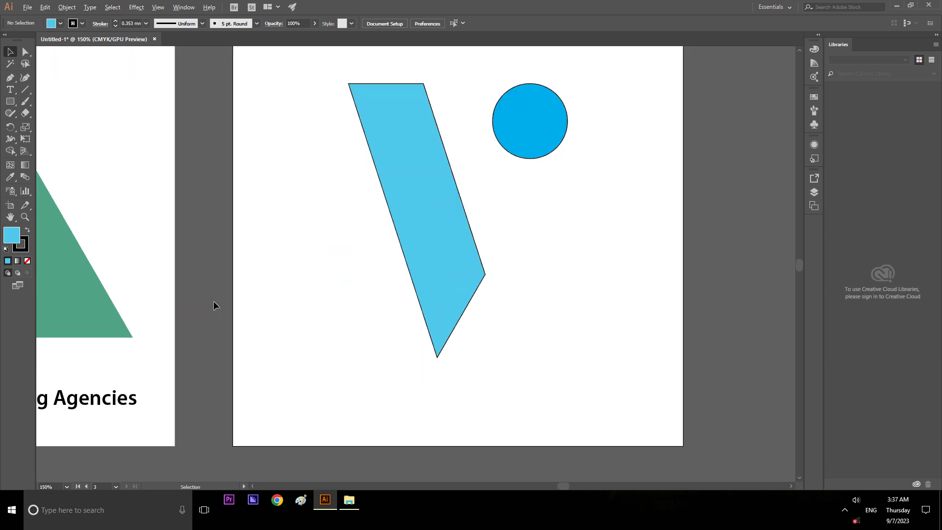
pyautogui.scroll(1, 274, 277)
pyautogui.scroll(1, 285, 279)
pyautogui.scroll(1, 286, 279)
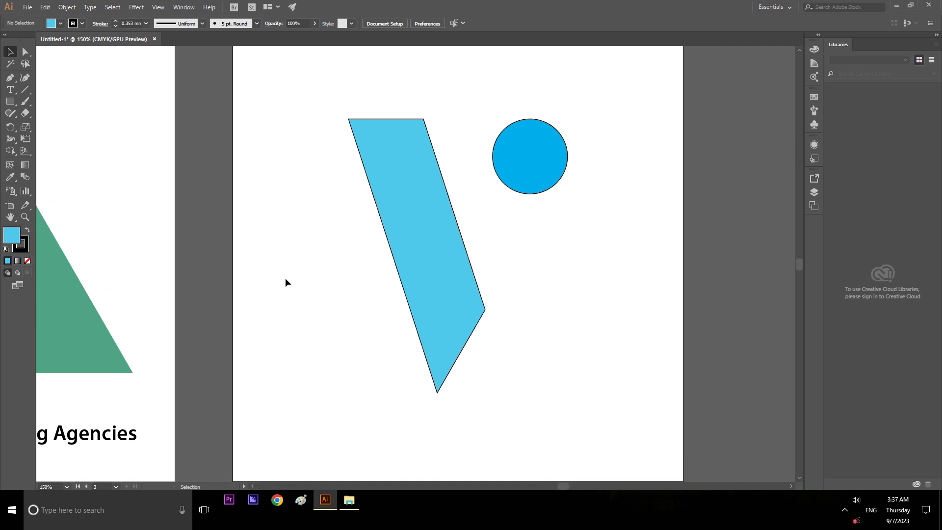
pyautogui.scroll(-1, 286, 279)
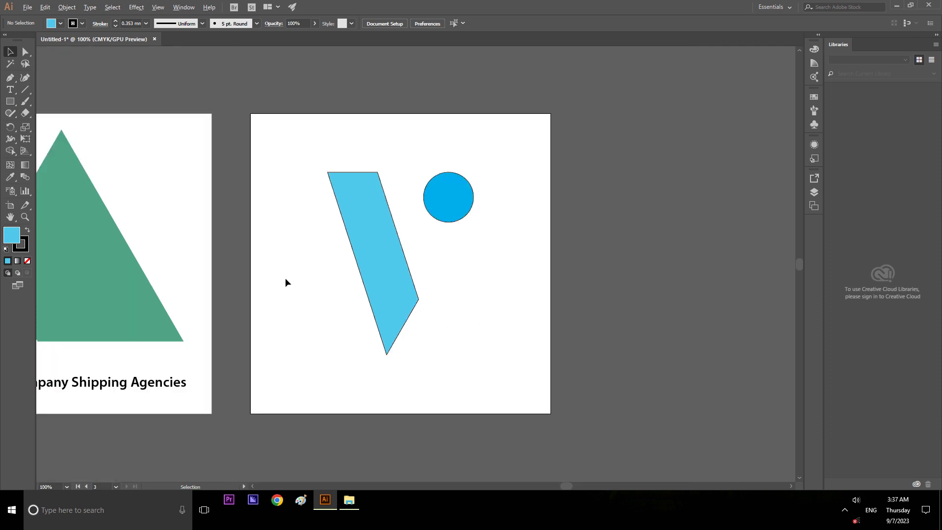
pyautogui.click(451, 221)
pyautogui.rightClick(451, 221)
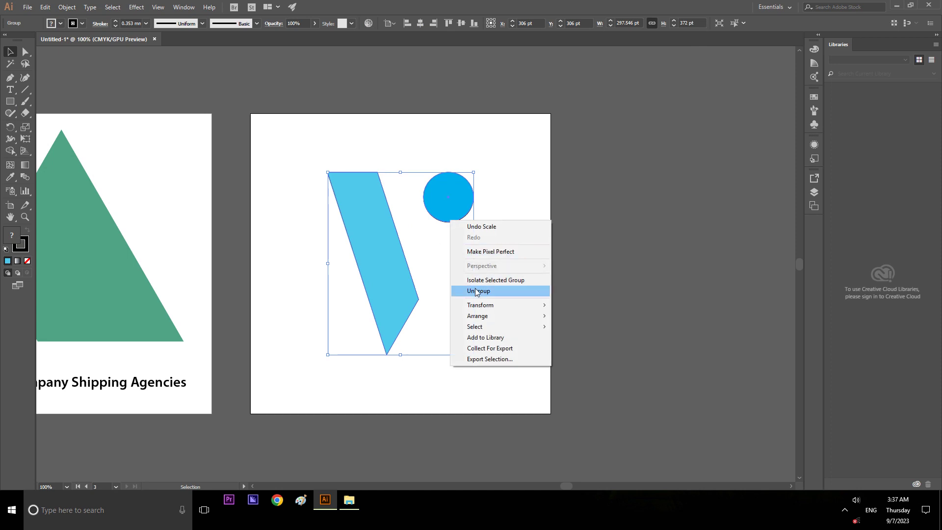
pyautogui.click(476, 291)
pyautogui.click(506, 261)
pyautogui.click(465, 217)
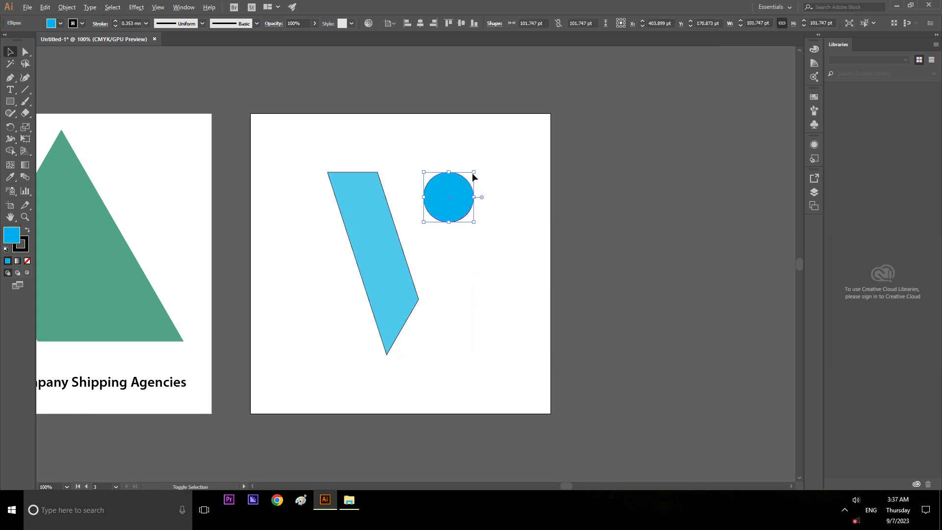
pyautogui.moveTo(473, 172); pyautogui.dragTo(468, 176)
pyautogui.press('a')
pyautogui.hotkey('ctrl', 'z')
pyautogui.press('v')
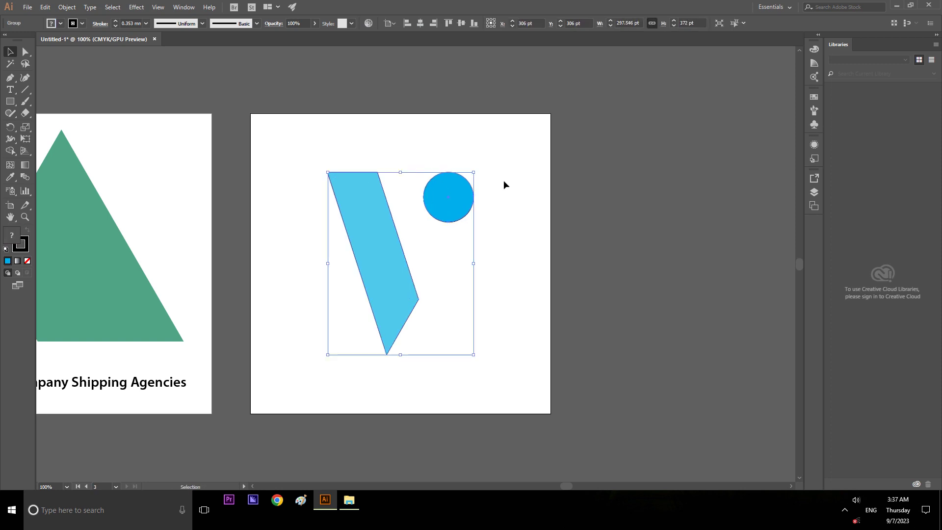
pyautogui.click(417, 239)
pyautogui.click(400, 240)
pyautogui.rightClick(397, 228)
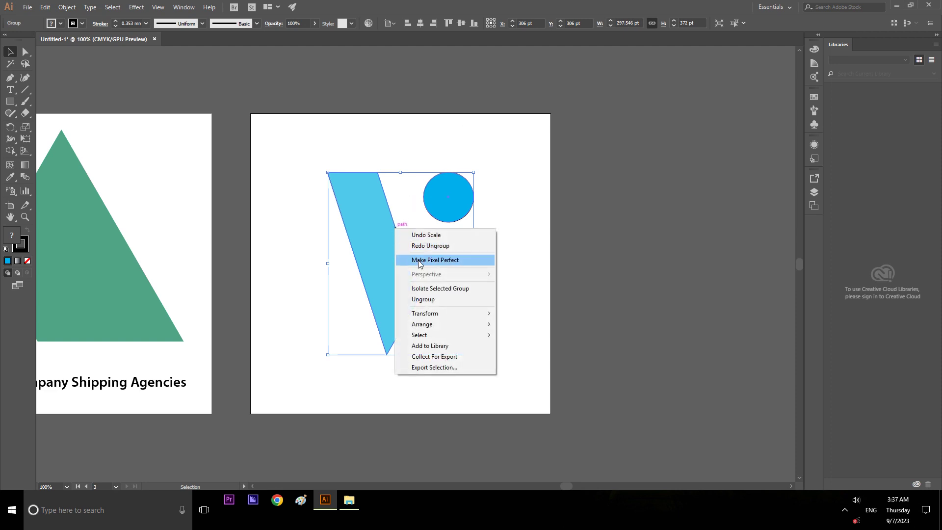
pyautogui.click(425, 299)
pyautogui.click(602, 259)
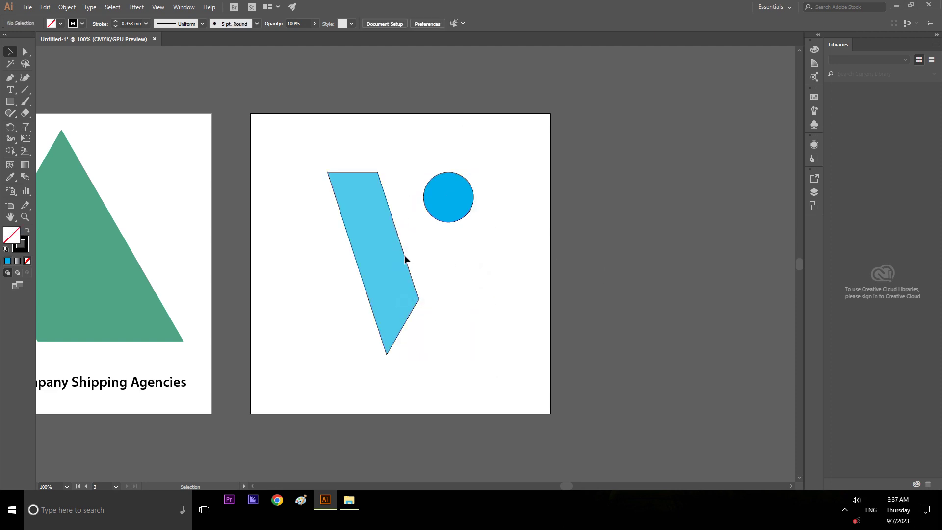
pyautogui.click(402, 253)
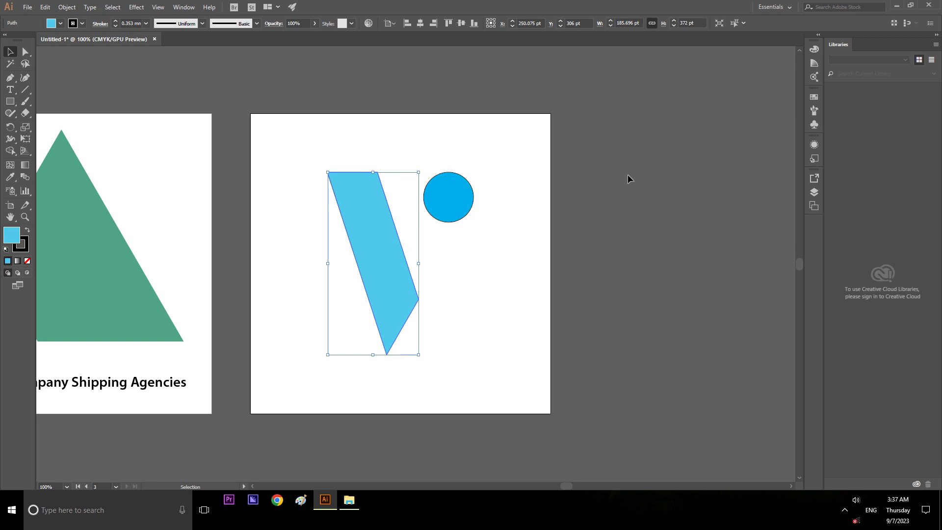
pyautogui.click(638, 23)
pyautogui.click(661, 191)
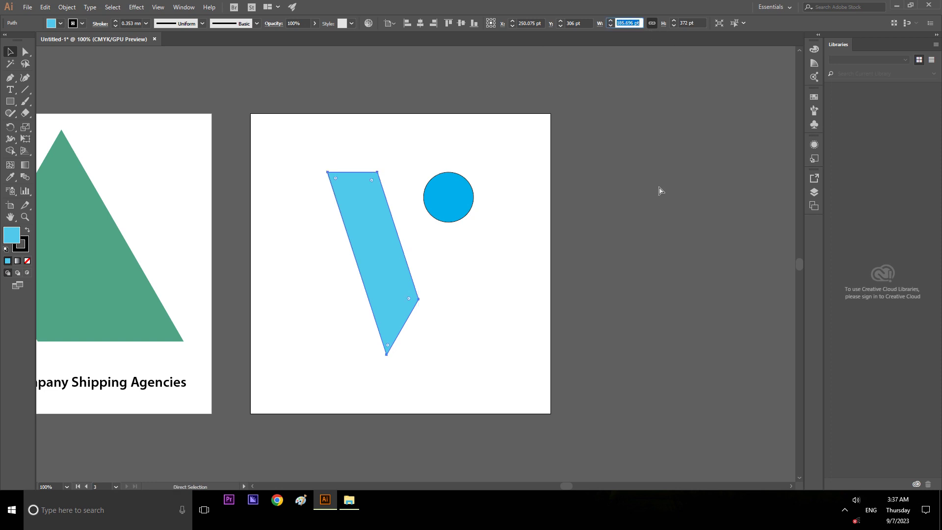
pyautogui.click(443, 219)
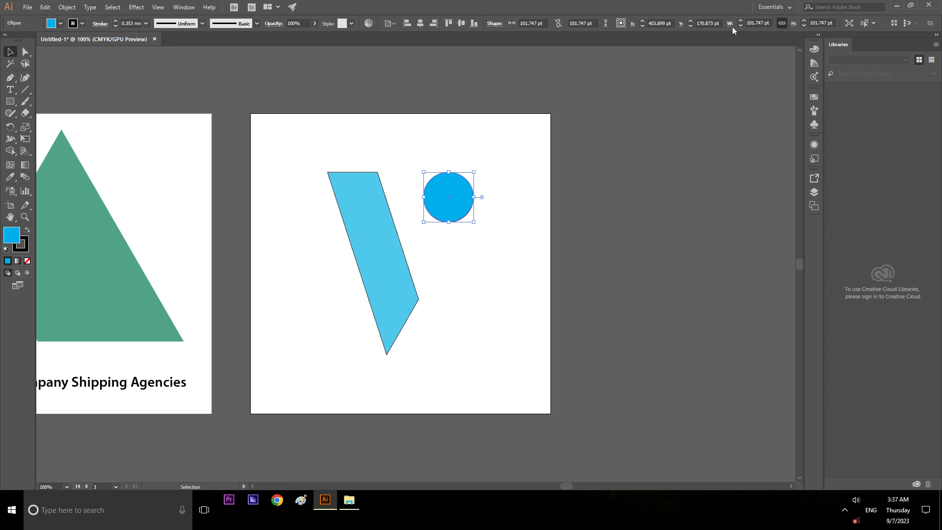
pyautogui.click(768, 22)
pyautogui.write('185.696')
pyautogui.press('Return')
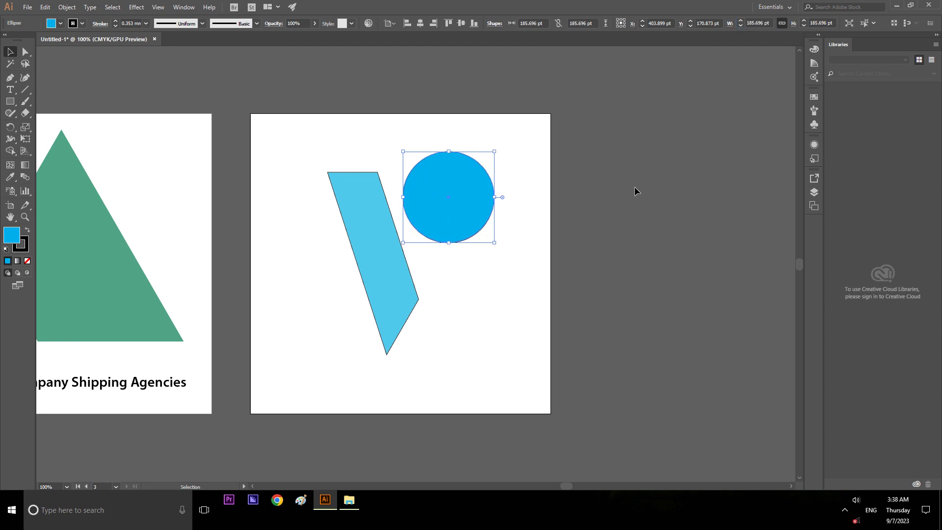
pyautogui.hotkey('ctrl', 'z')
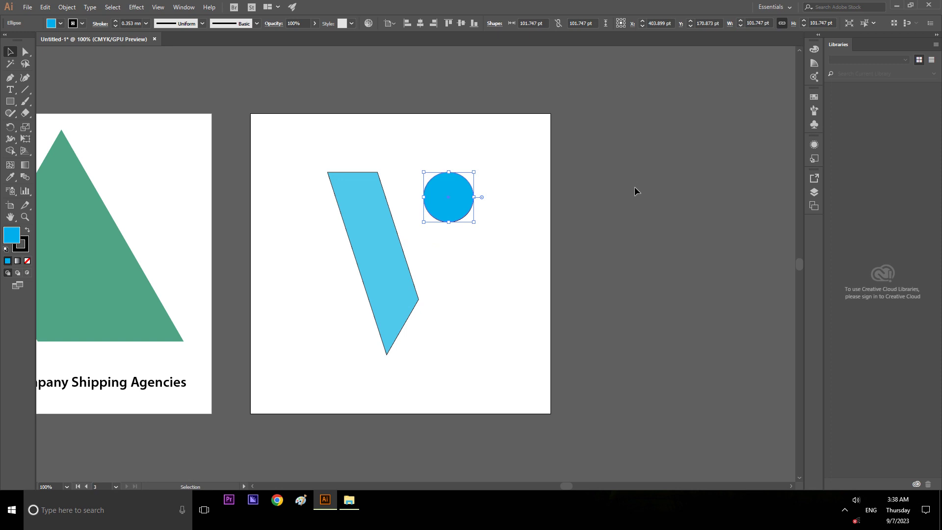
pyautogui.click(635, 187)
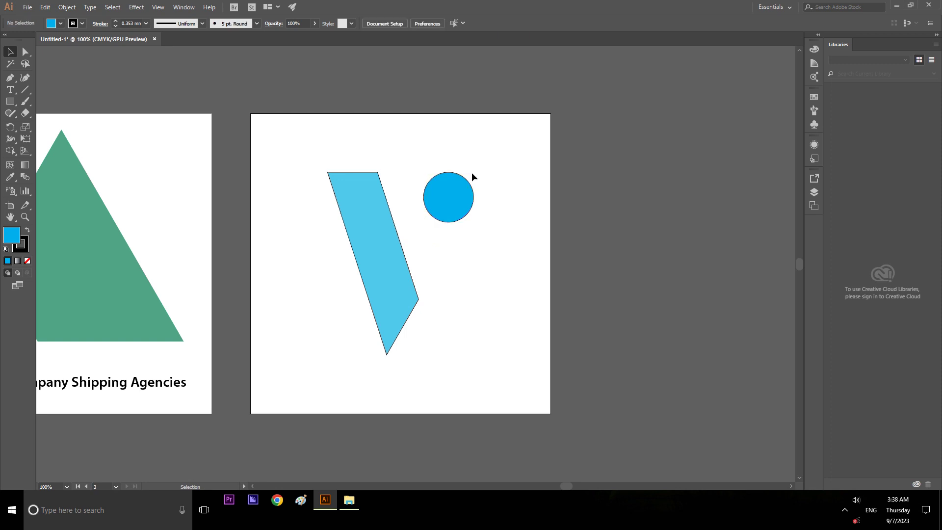
pyautogui.click(388, 208)
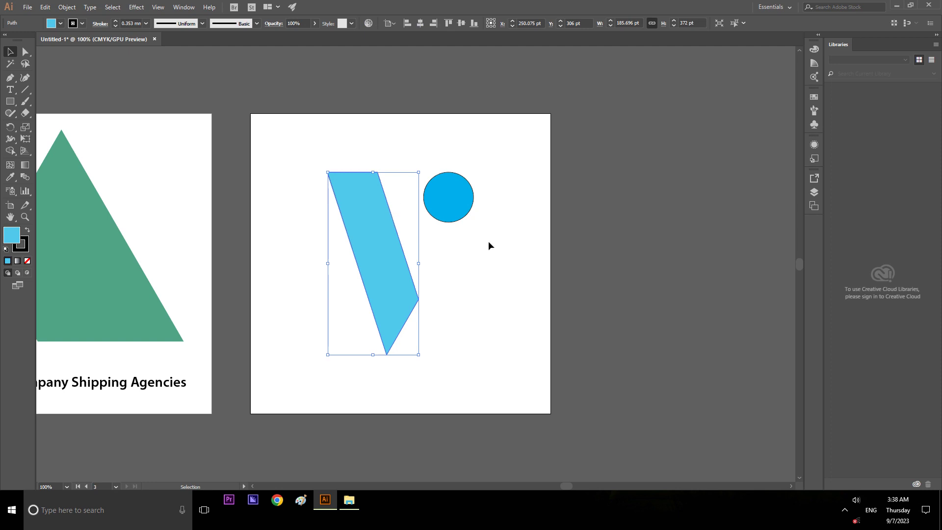
pyautogui.click(660, 256)
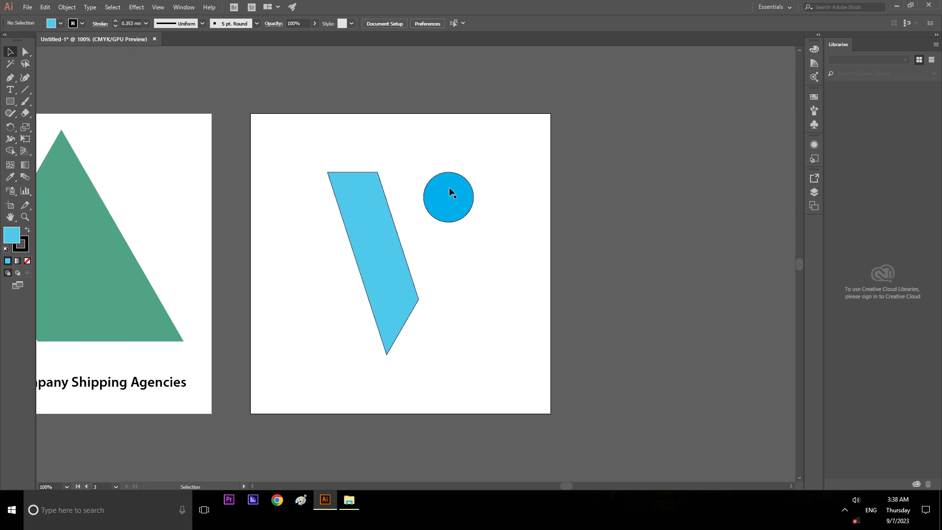
pyautogui.click(426, 206)
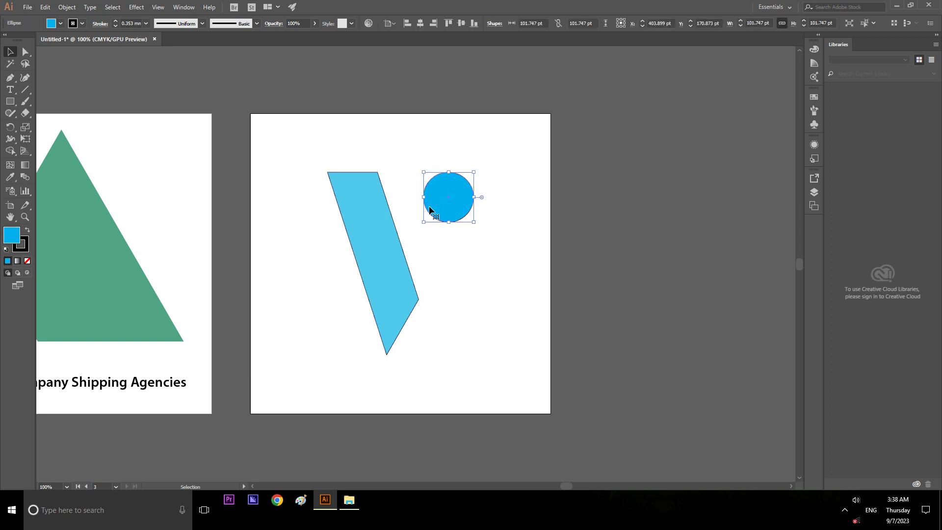
pyautogui.click(651, 205)
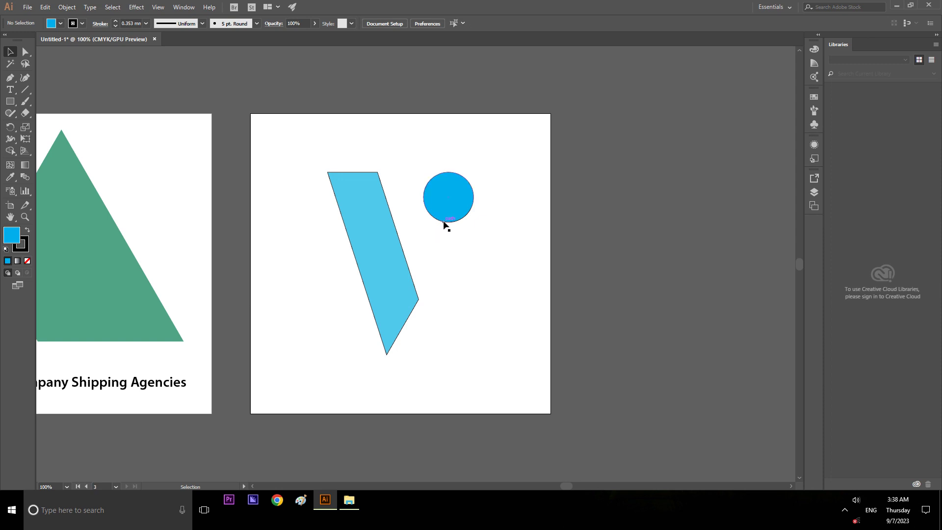
pyautogui.click(445, 224)
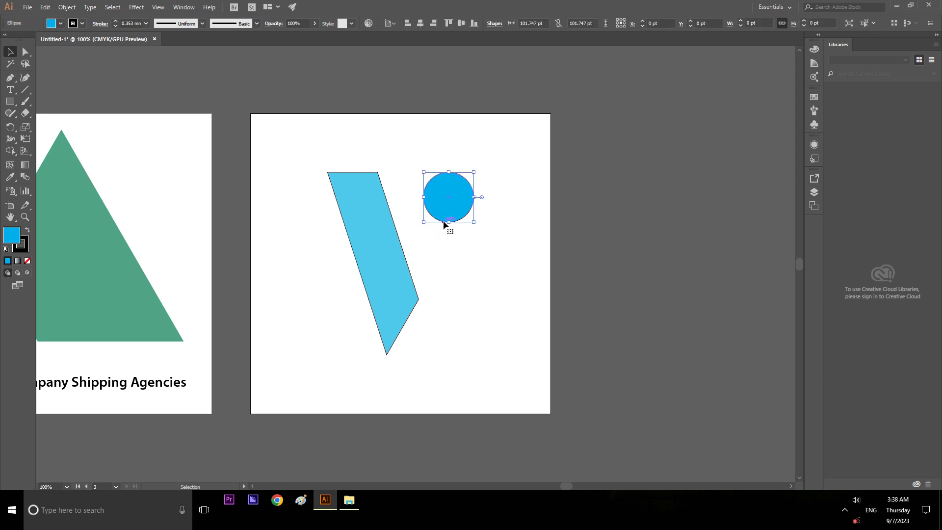
pyautogui.keyDown('shift'); pyautogui.click(376, 175); pyautogui.keyUp('shift')
pyautogui.click(462, 23)
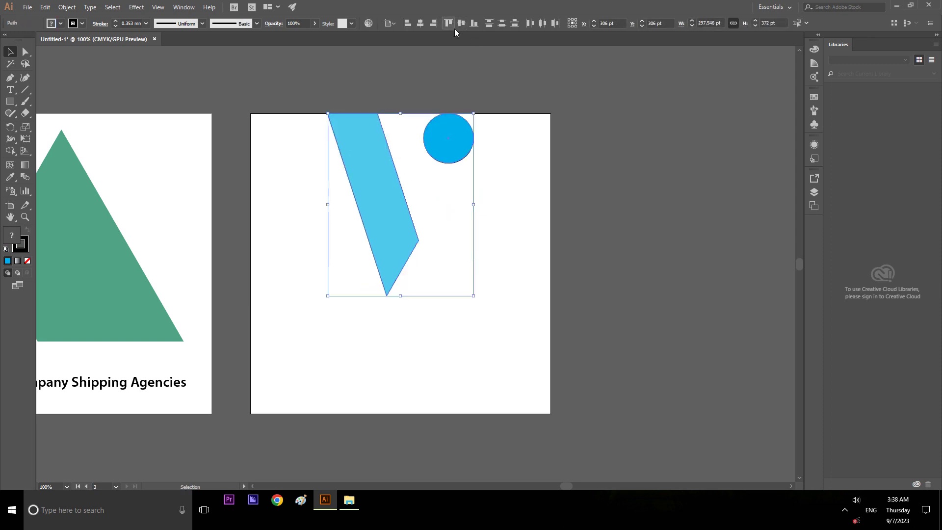
pyautogui.hotkey('ctrl', 'z')
pyautogui.click(615, 215)
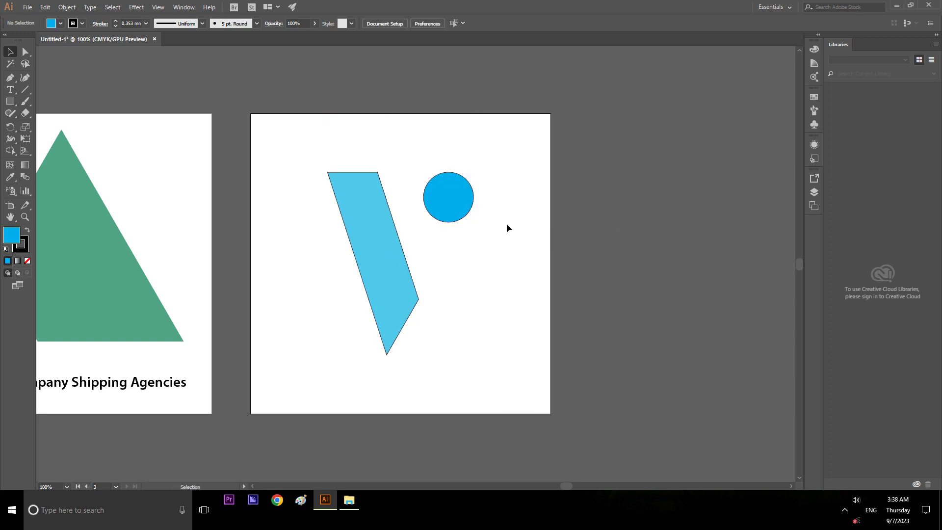
pyautogui.scroll(1, 410, 266)
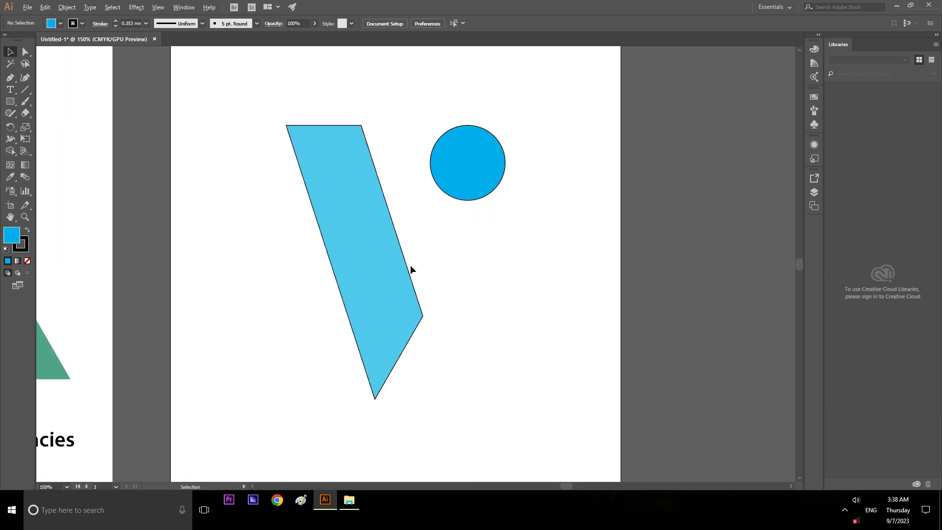
pyautogui.click(476, 199)
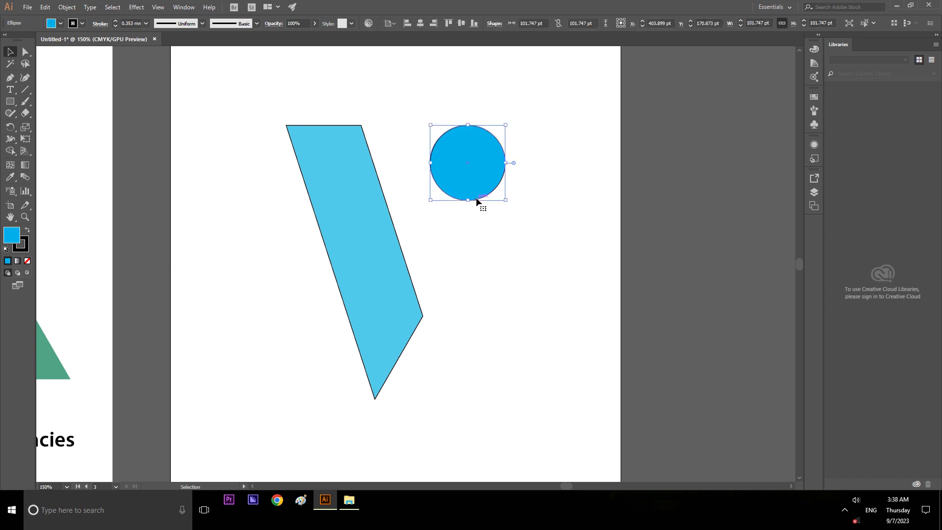
# - Position the blue circle on the parallelogram's top end and shrink it to about 96 pt
pyautogui.moveTo(468, 166); pyautogui.dragTo(335, 177)
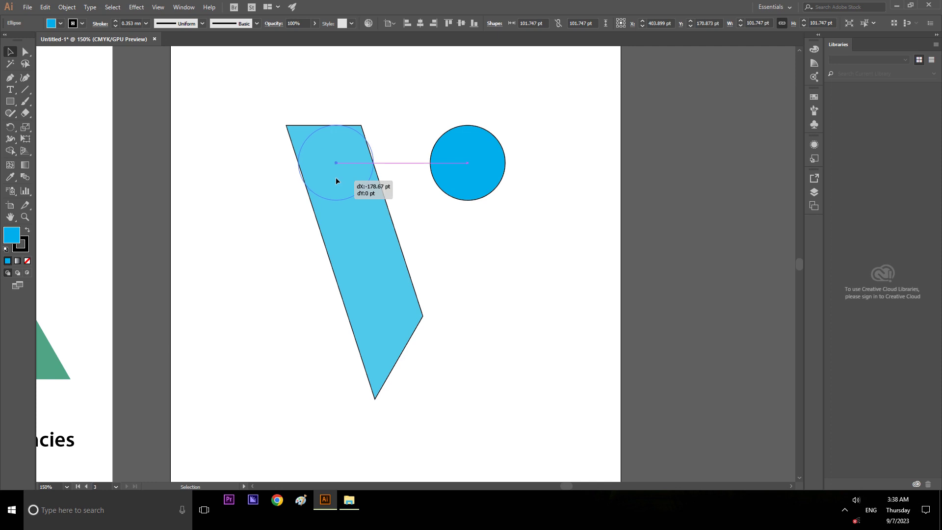
pyautogui.moveTo(335, 178); pyautogui.dragTo(336, 178)
pyautogui.scroll(2, 336, 183)
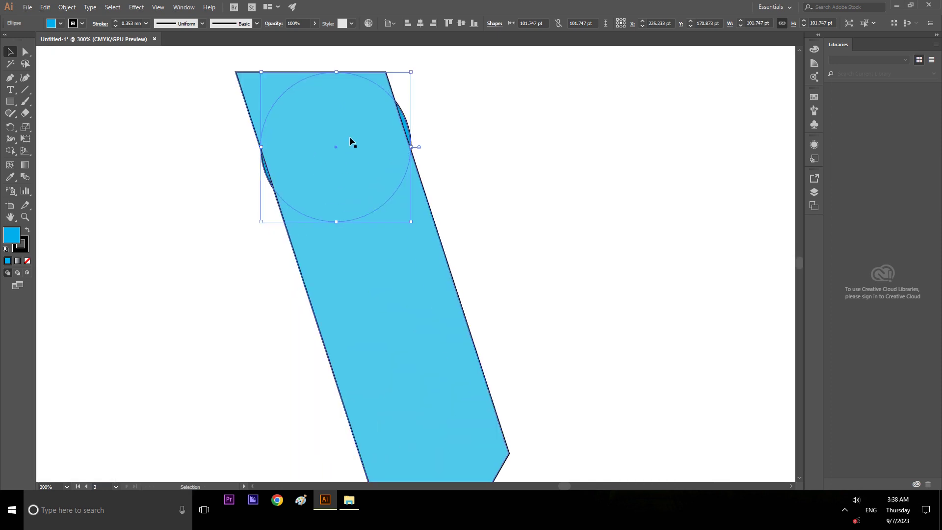
pyautogui.moveTo(409, 126); pyautogui.dragTo(392, 125)
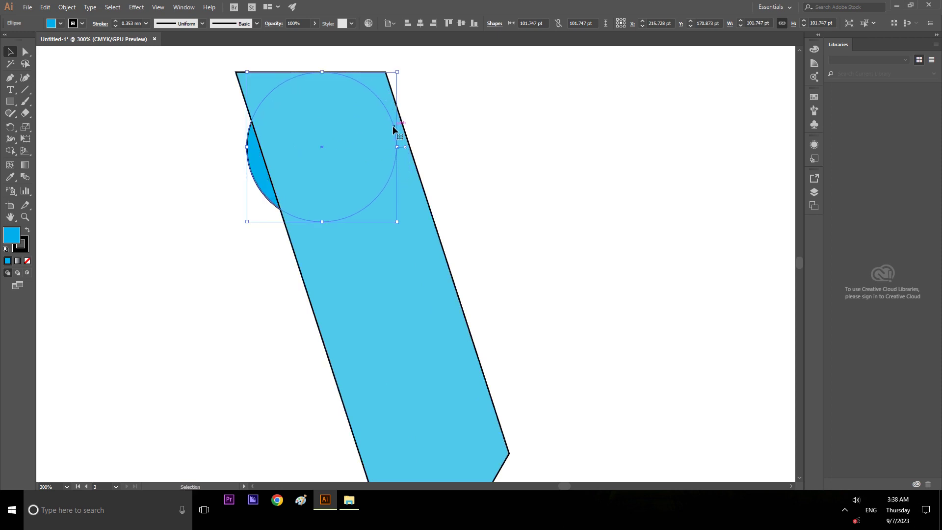
pyautogui.moveTo(393, 129); pyautogui.dragTo(385, 130)
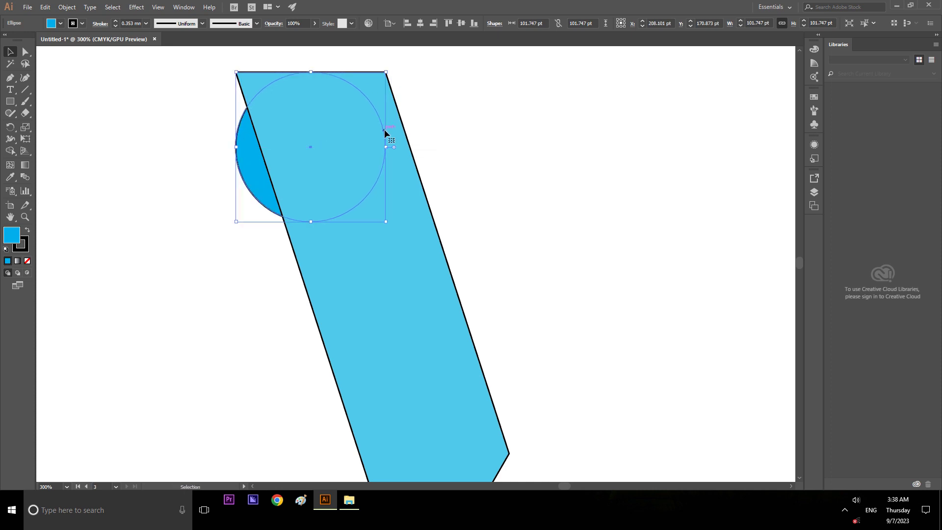
pyautogui.moveTo(384, 130); pyautogui.dragTo(405, 131)
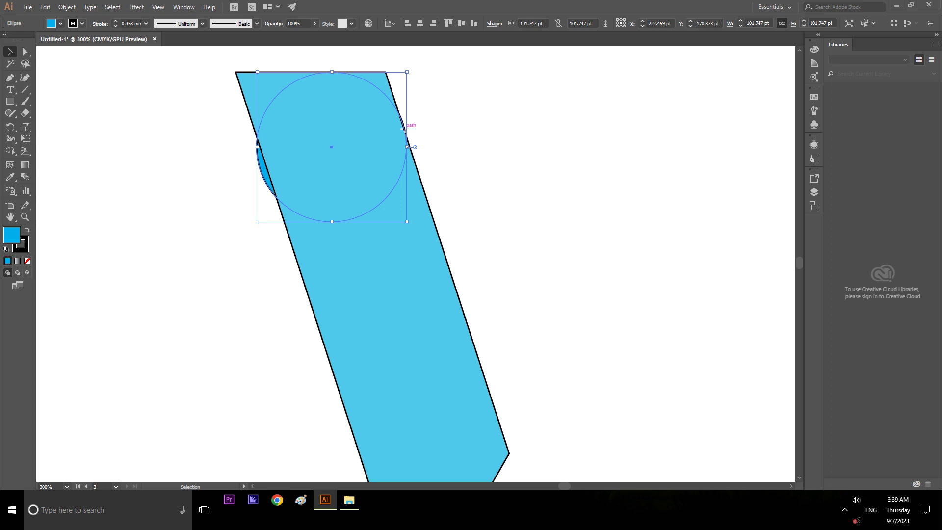
pyautogui.moveTo(405, 130); pyautogui.dragTo(408, 131)
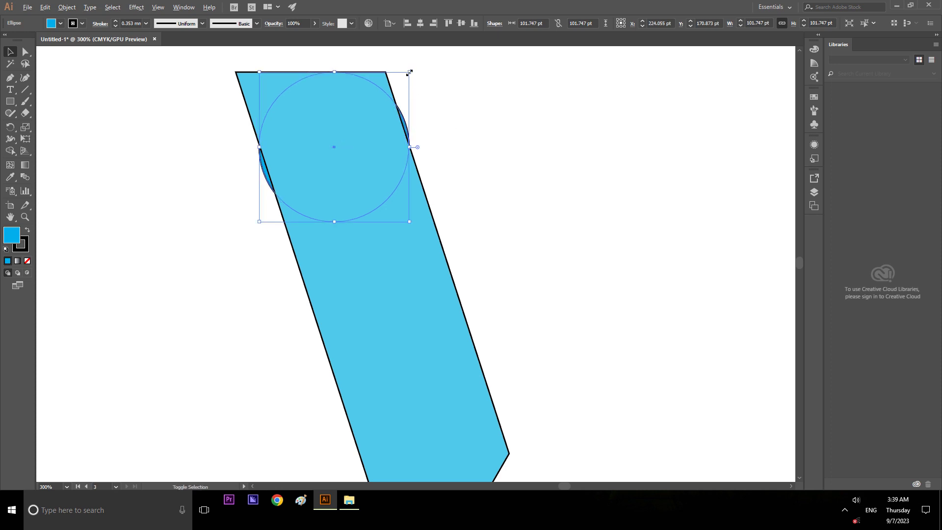
pyautogui.moveTo(409, 72); pyautogui.dragTo(406, 73)
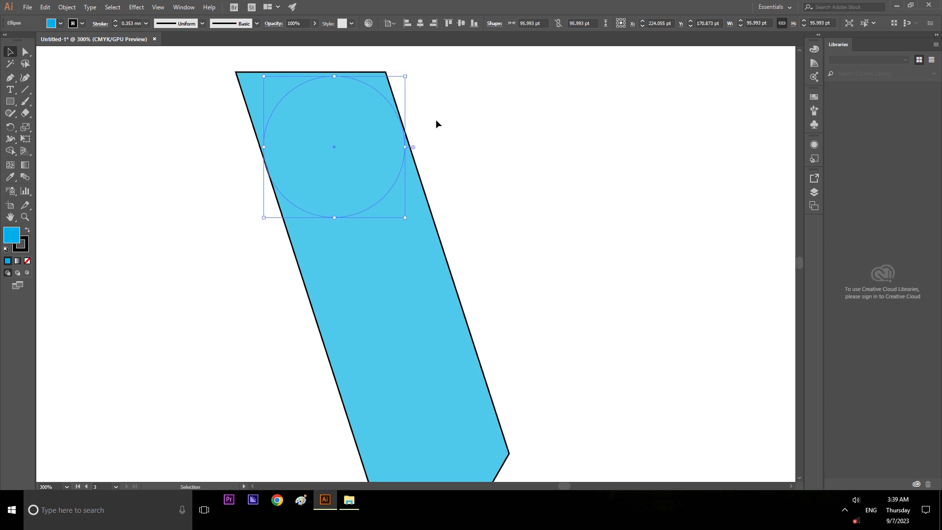
pyautogui.click(459, 138)
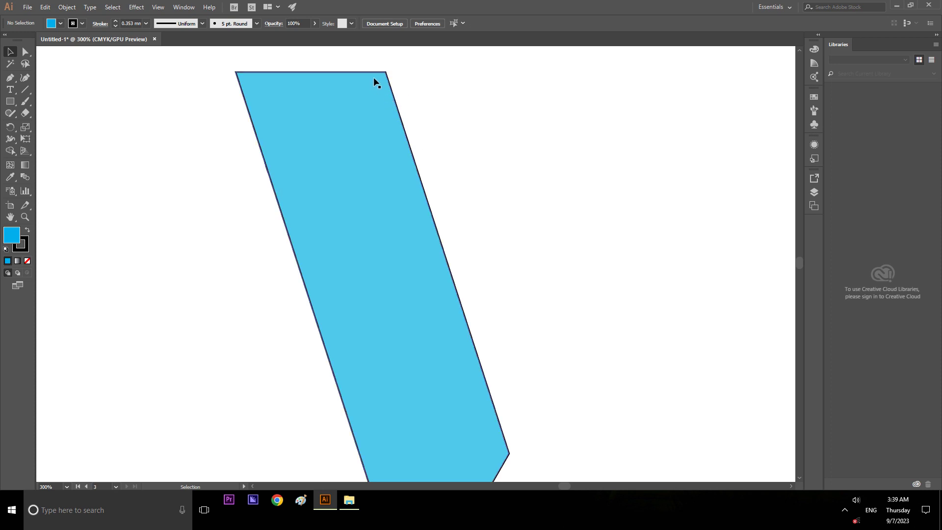
pyautogui.rightClick(359, 73)
pyautogui.moveTo(387, 224)
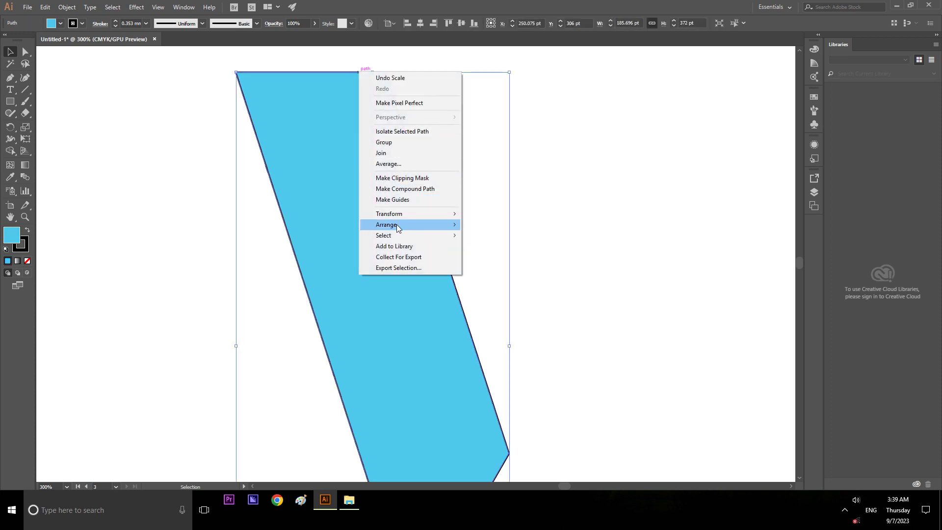
pyautogui.click(492, 257)
pyautogui.click(449, 140)
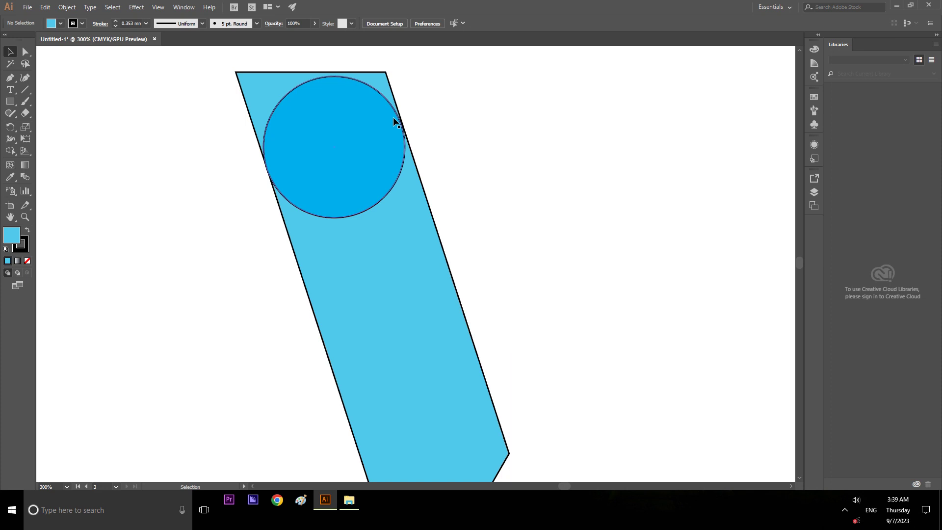
pyautogui.click(397, 116)
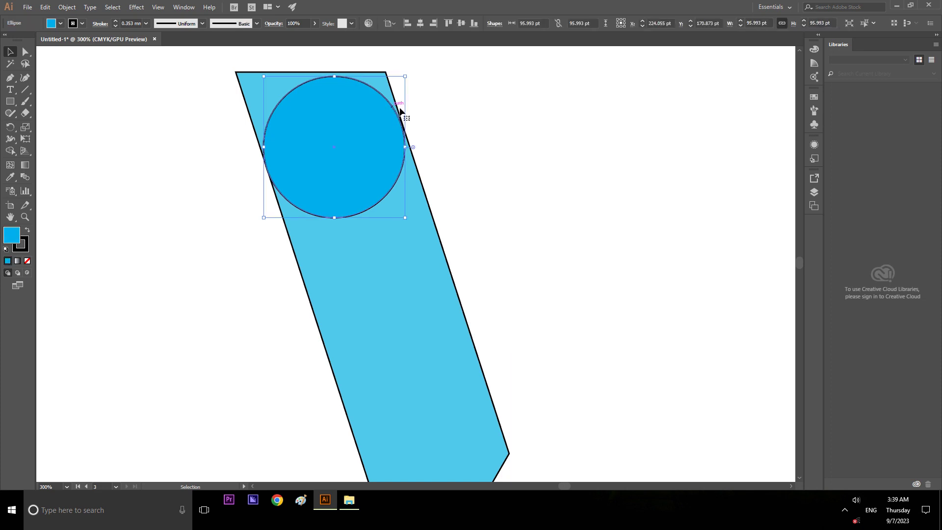
pyautogui.keyDown('shift'); pyautogui.click(386, 73); pyautogui.keyUp('shift')
pyautogui.click(447, 24)
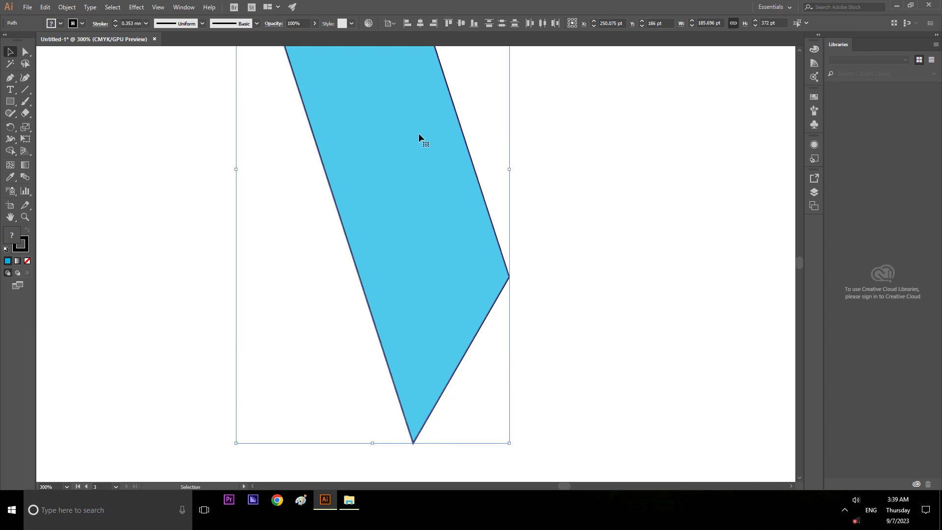
pyautogui.hotkey('ctrl', 'z')
pyautogui.click(394, 24)
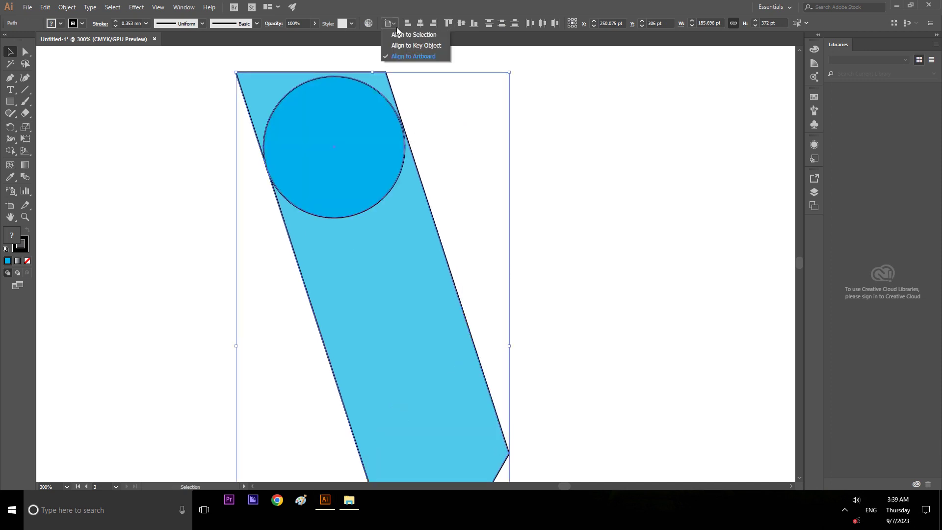
pyautogui.click(447, 24)
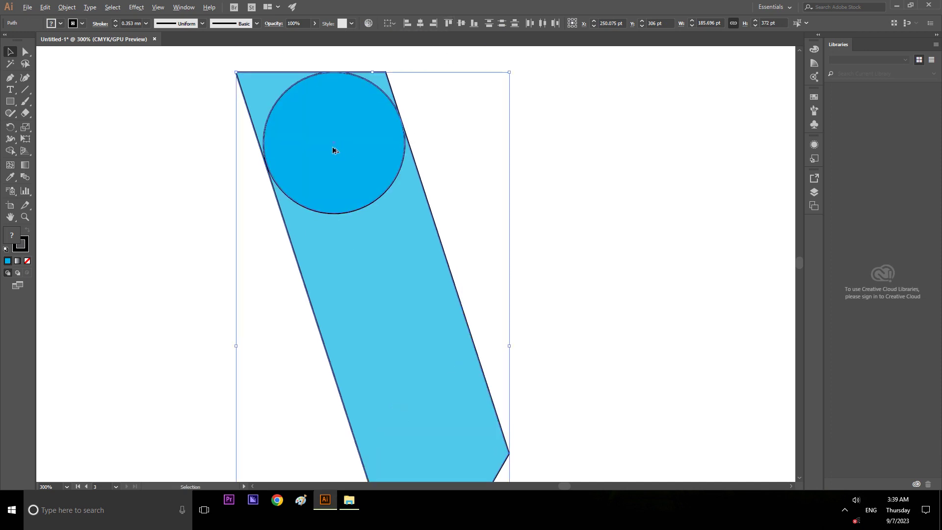
pyautogui.scroll(-2, 332, 146)
pyautogui.click(408, 167)
pyautogui.click(365, 156)
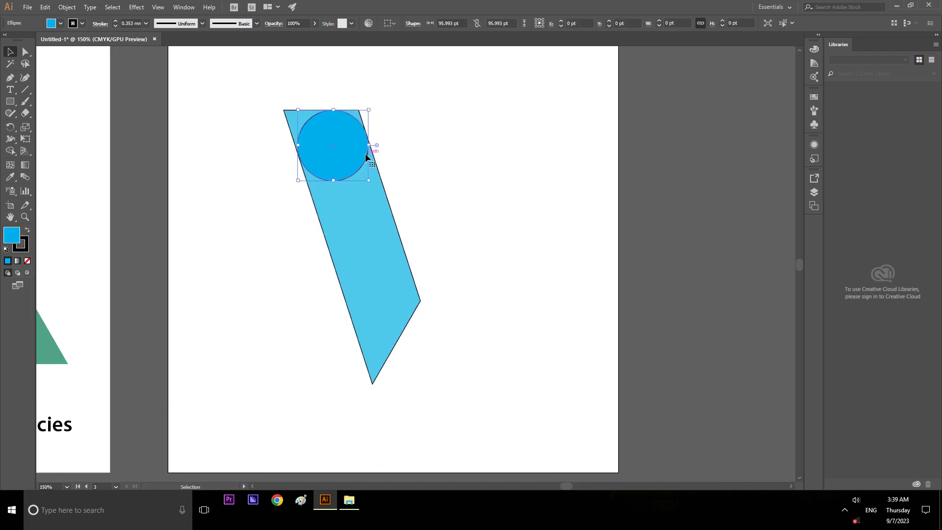
pyautogui.moveTo(366, 156); pyautogui.dragTo(486, 150)
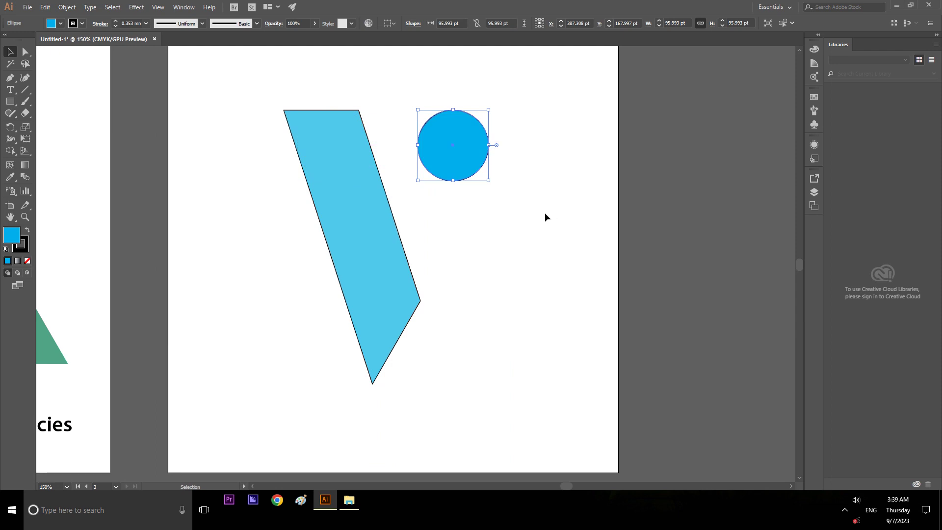
pyautogui.click(545, 213)
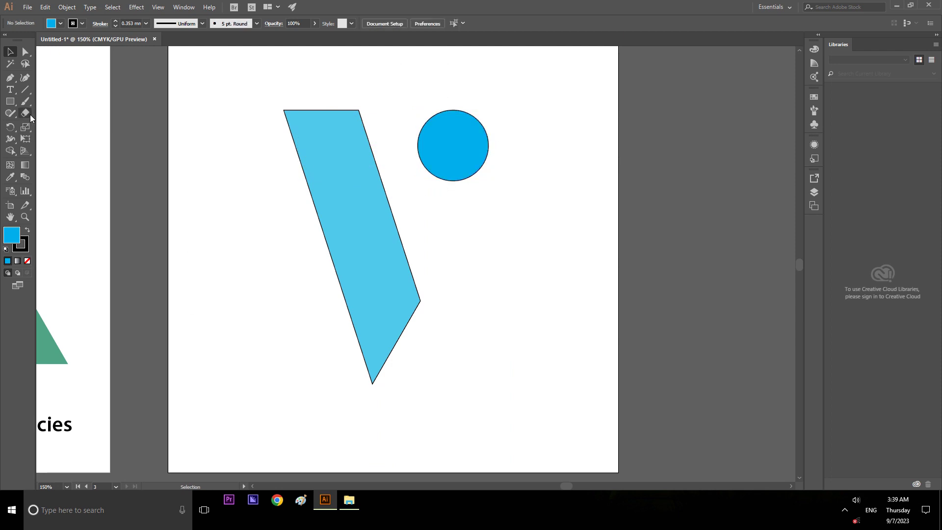
# - Draw a 60° guide line with the Line Segment tool from the parallelogram's bottom tip
pyautogui.click(25, 90)
pyautogui.click(39, 91)
pyautogui.moveTo(372, 384); pyautogui.dragTo(532, 110)
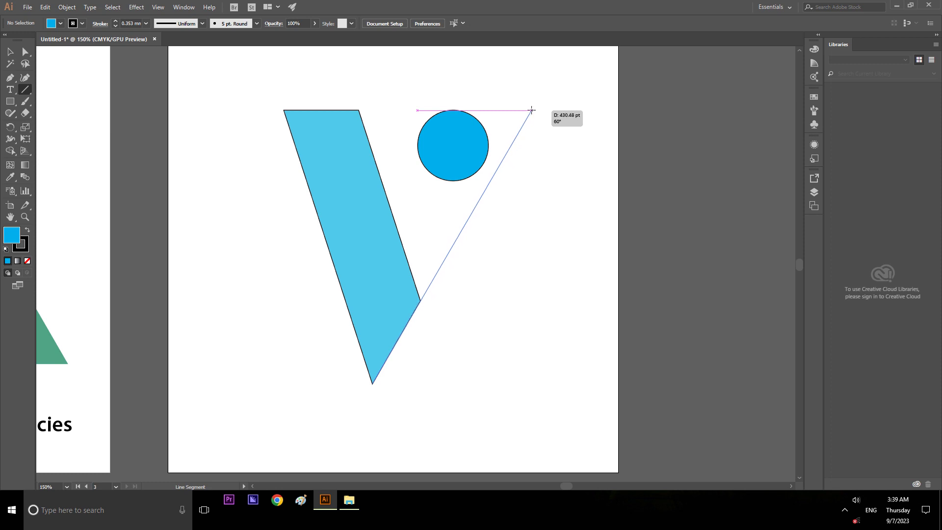
pyautogui.moveTo(532, 110); pyautogui.dragTo(532, 110)
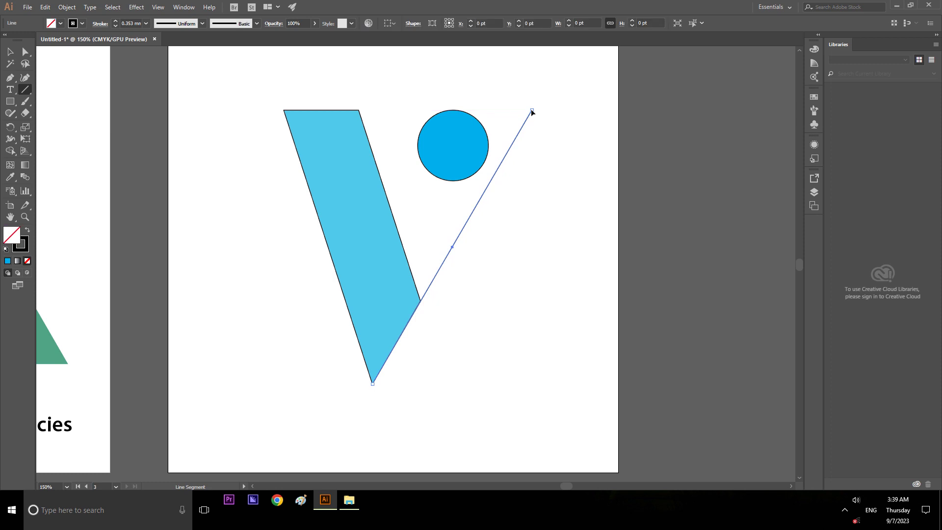
# - Move the blue circle right onto the guide line, then delete the guide
pyautogui.press('v')
pyautogui.click(545, 149)
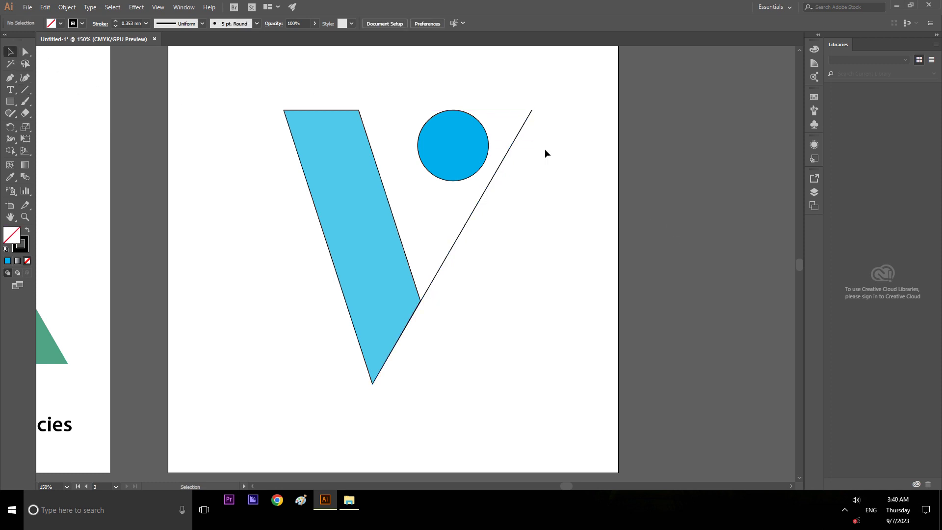
pyautogui.click(463, 179)
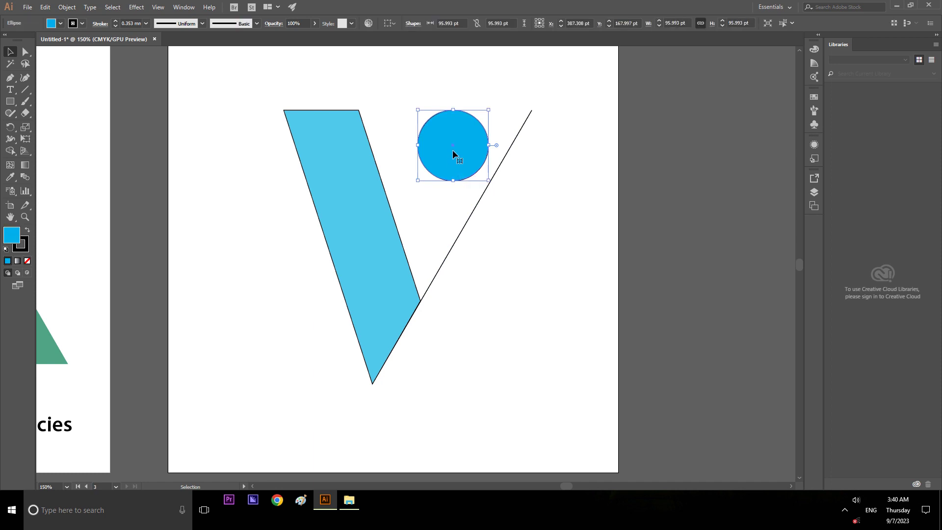
pyautogui.moveTo(453, 145); pyautogui.dragTo(472, 150)
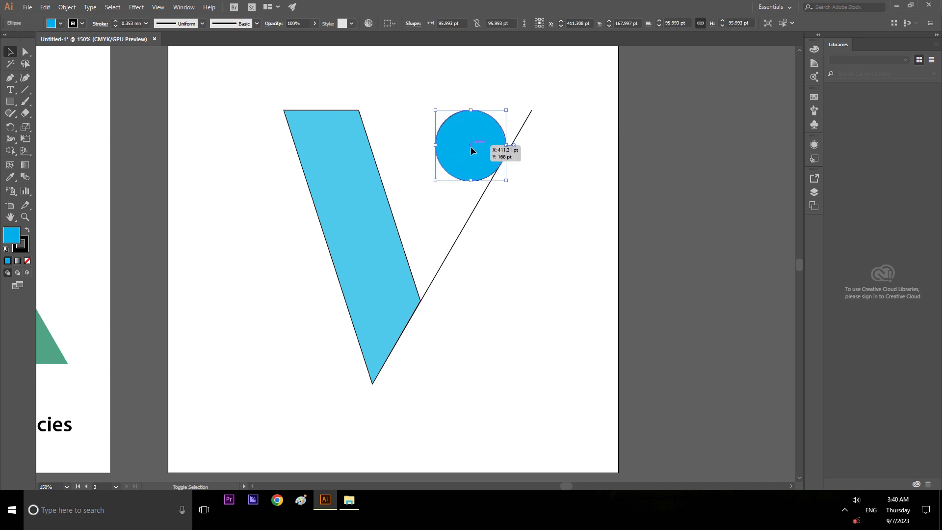
pyautogui.click(677, 175)
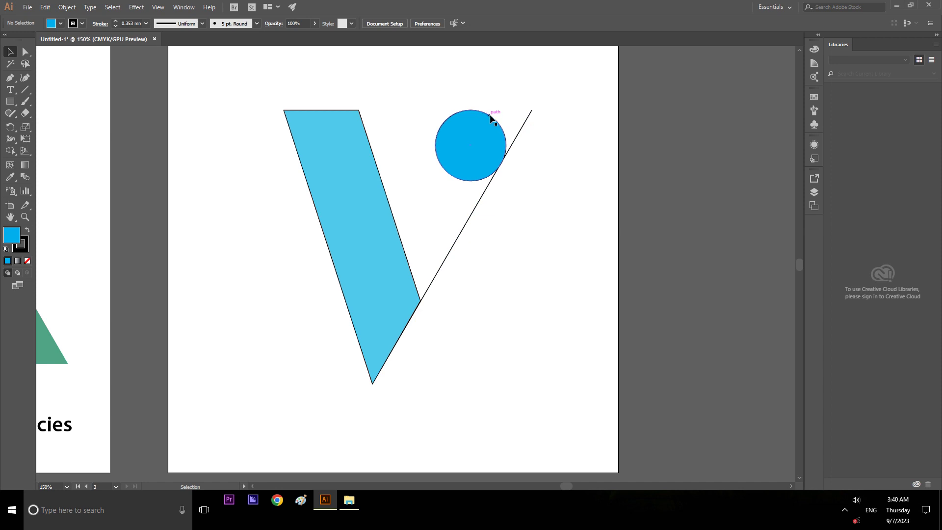
pyautogui.click(524, 122)
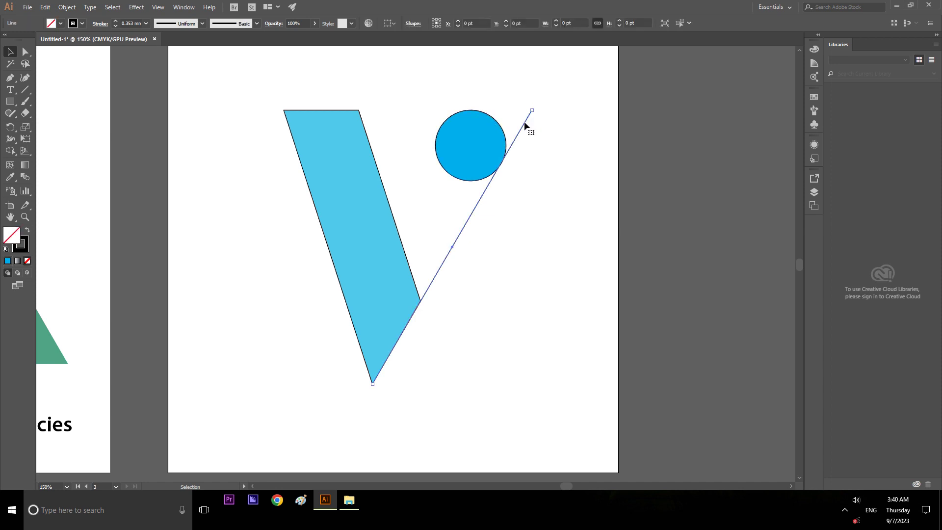
pyautogui.press('Delete')
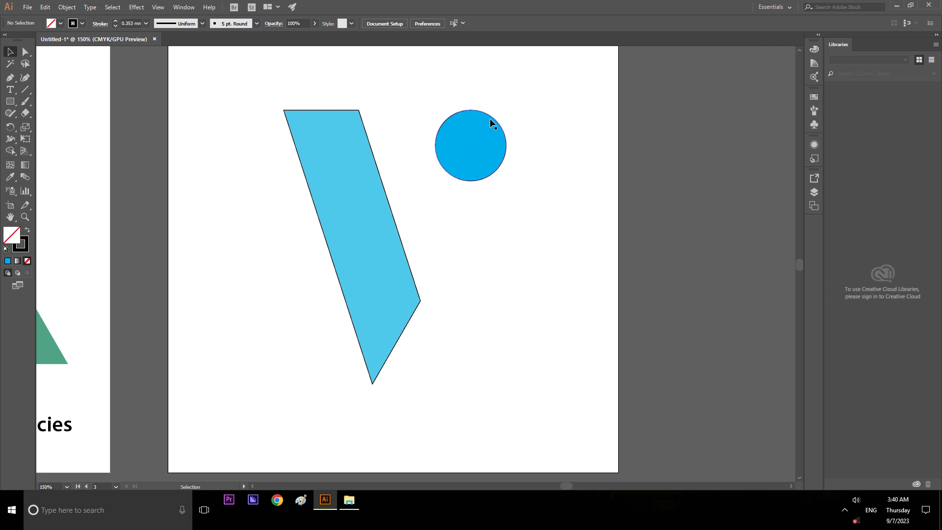
# - Place a text object near the artboard bottom reading 'VALIANT LABORATORIES'
pyautogui.scroll(-1, 485, 244)
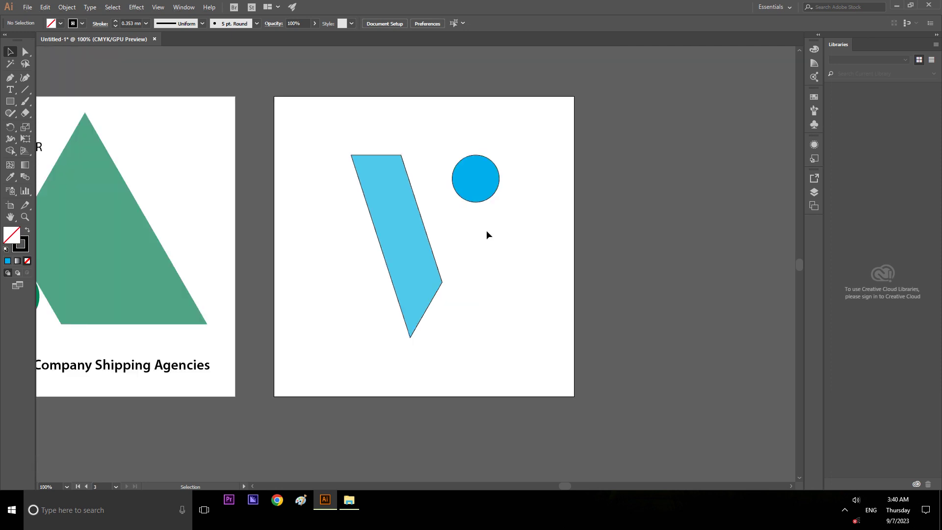
pyautogui.press('t')
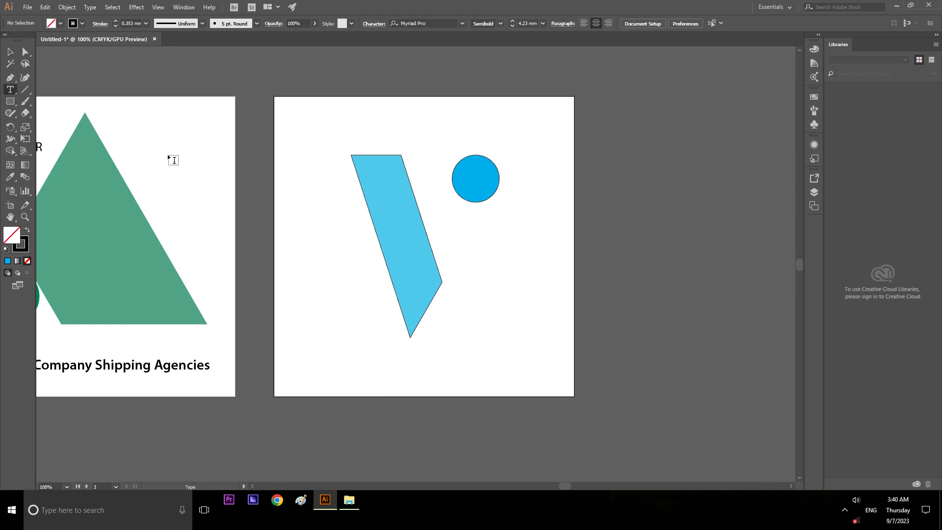
pyautogui.click(348, 363)
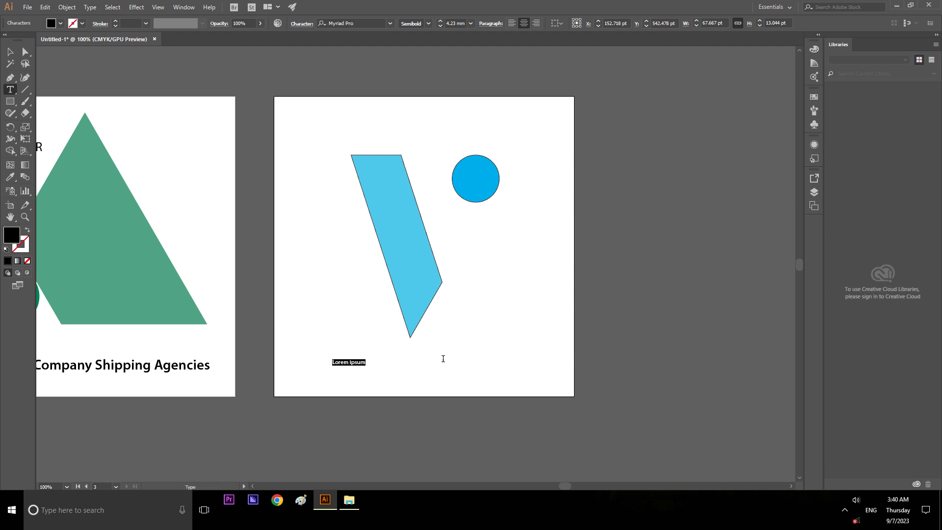
pyautogui.write('VA')
pyautogui.write('LI')
pyautogui.write('ANT')
pyautogui.write(' A')
pyautogui.press('BackSpace')
pyautogui.press('BackSpace')
pyautogui.write('LA')
pyautogui.write('B')
pyautogui.write('OR')
pyautogui.write('ATO')
pyautogui.write('RIES')
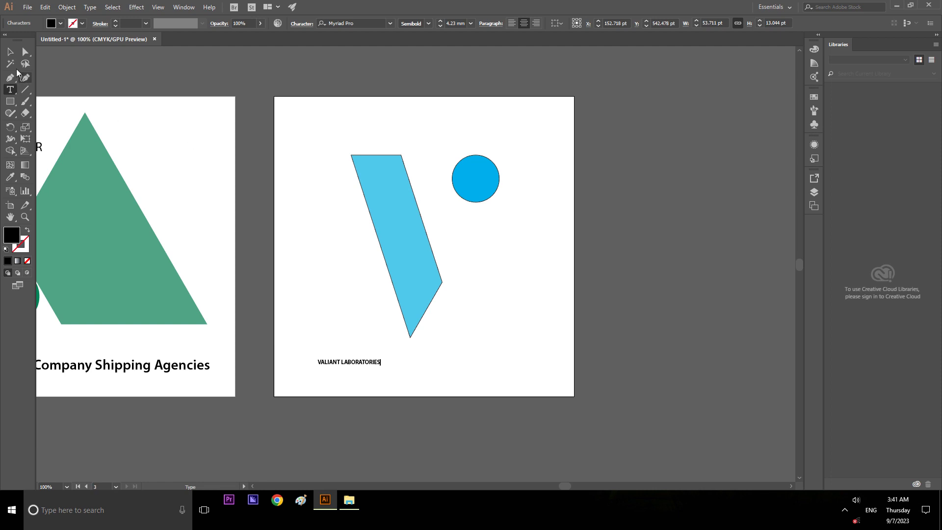
pyautogui.click(11, 53)
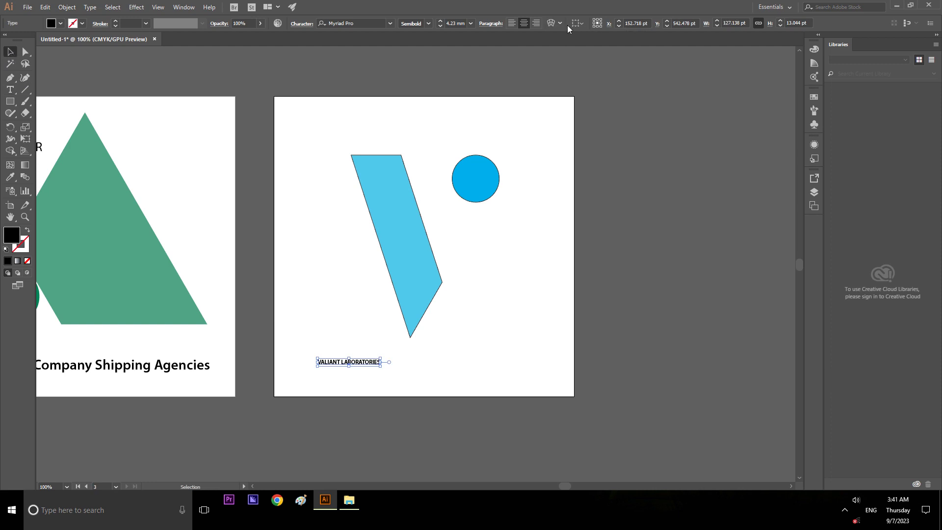
# - Cancel the Envelope Mesh dialog and centre the text horizontally and vertically on the artboard
pyautogui.click(563, 22)
pyautogui.click(576, 46)
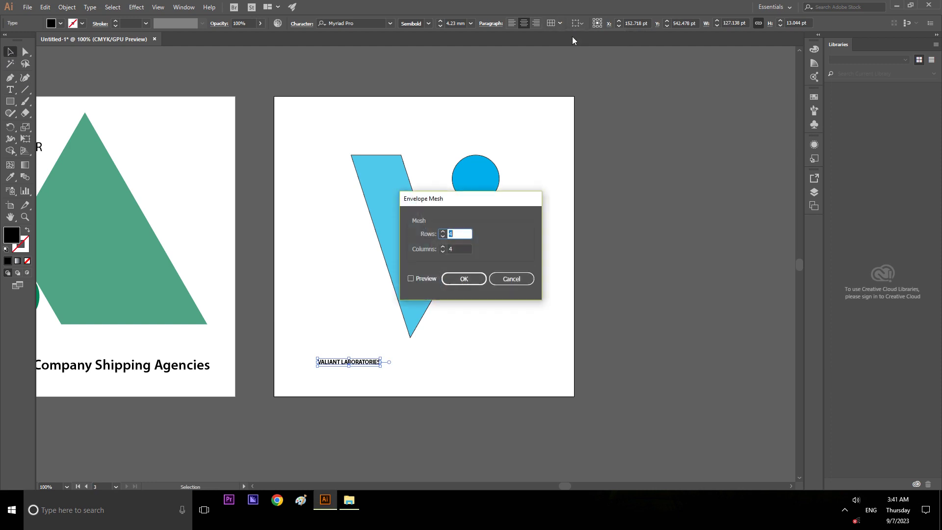
pyautogui.click(511, 280)
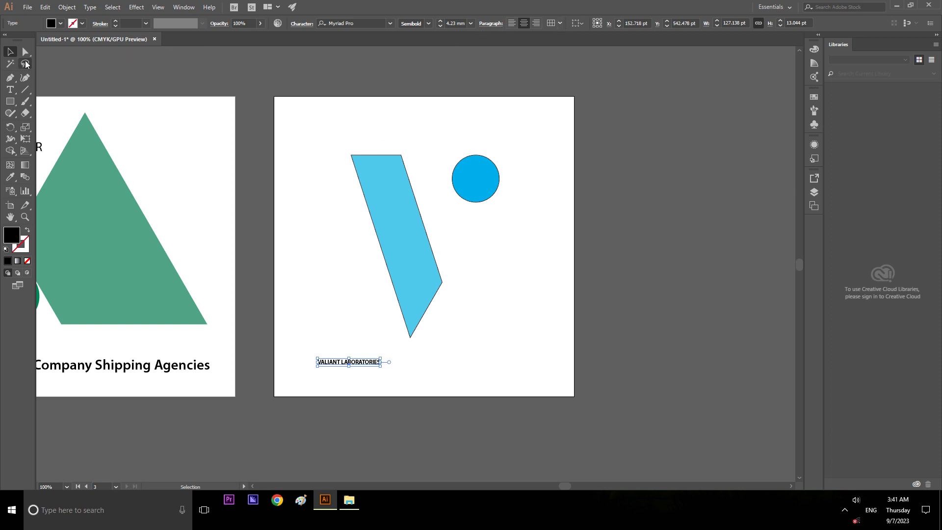
pyautogui.click(583, 26)
pyautogui.click(590, 56)
pyautogui.click(608, 23)
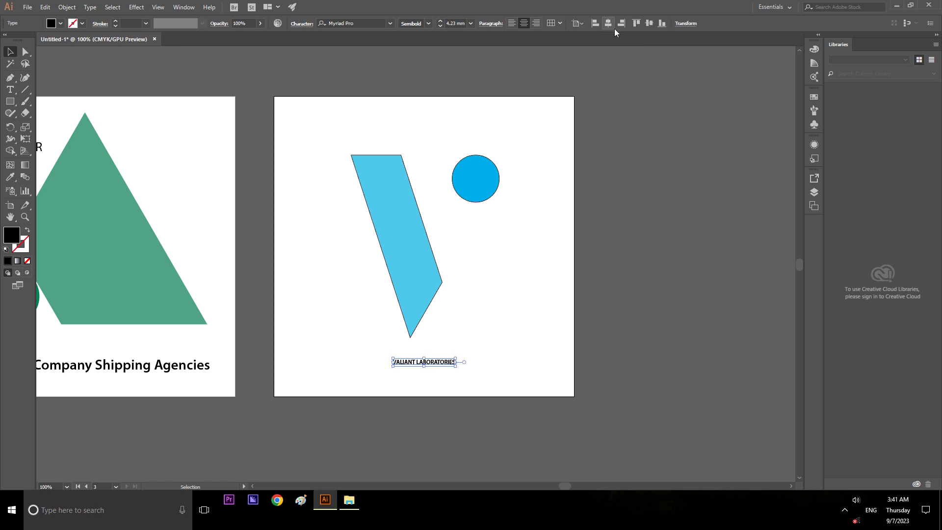
pyautogui.click(649, 23)
# - Move the text down to sit just beneath the parallelogram and circle
pyautogui.click(521, 256)
pyautogui.moveTo(443, 249); pyautogui.dragTo(451, 362)
pyautogui.click(443, 304)
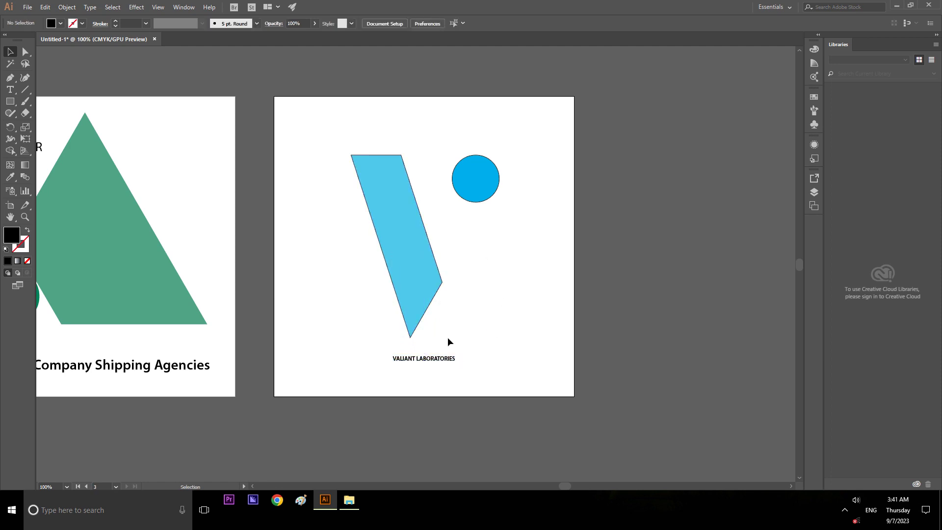
pyautogui.click(438, 278)
pyautogui.keyDown('shift'); pyautogui.click(481, 203); pyautogui.keyUp('shift')
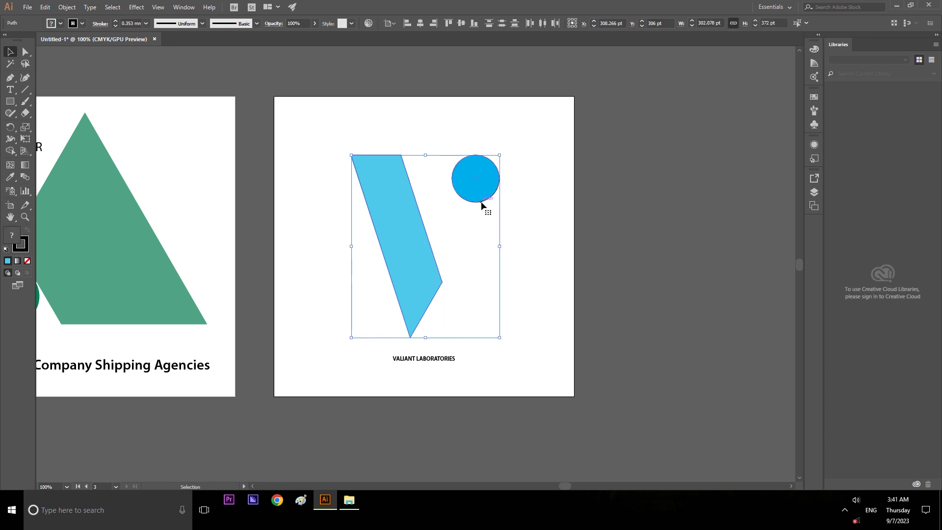
pyautogui.click(536, 218)
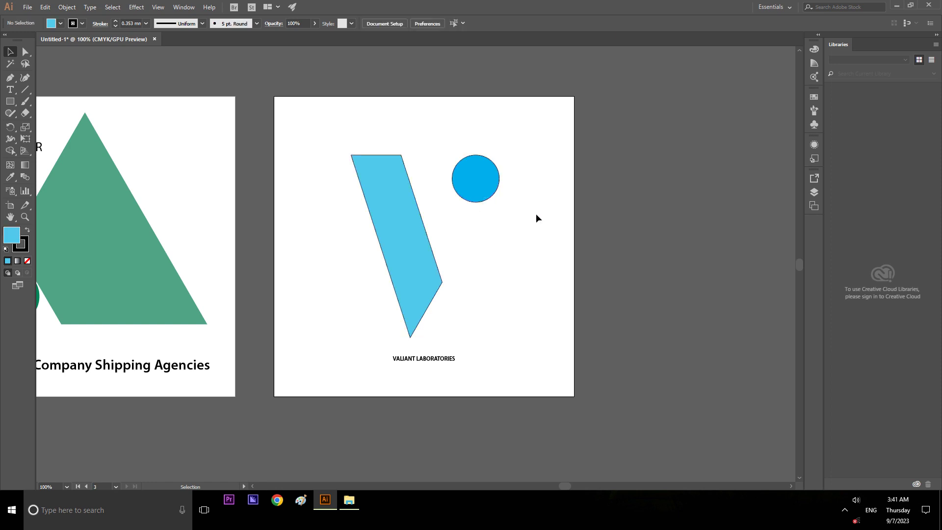
pyautogui.click(440, 278)
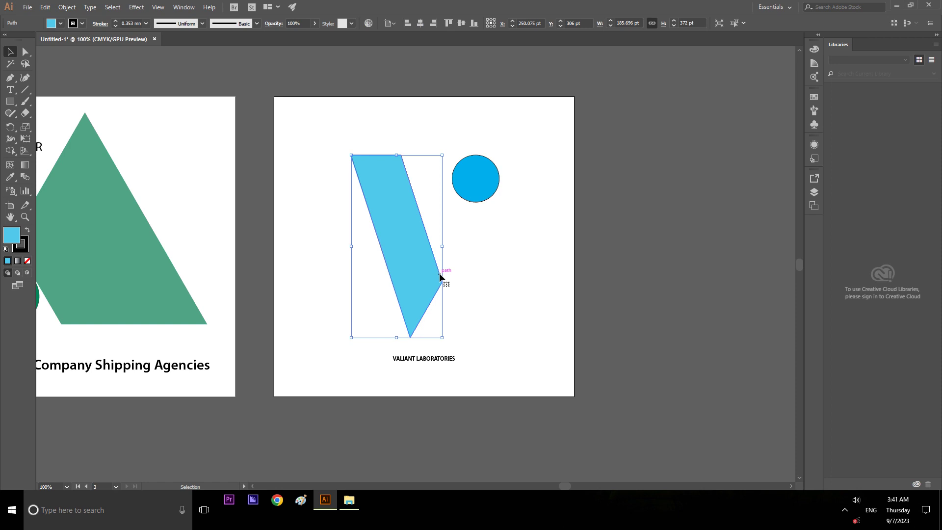
# - Drag the parallelogram's bottom handle up to trim its height to about 262 pt
pyautogui.moveTo(397, 338)
pyautogui.mouseDown()
pyautogui.moveTo(408, 284)
pyautogui.moveTo(406, 305)
pyautogui.mouseUp()
pyautogui.hotkey('ctrl', 'z')
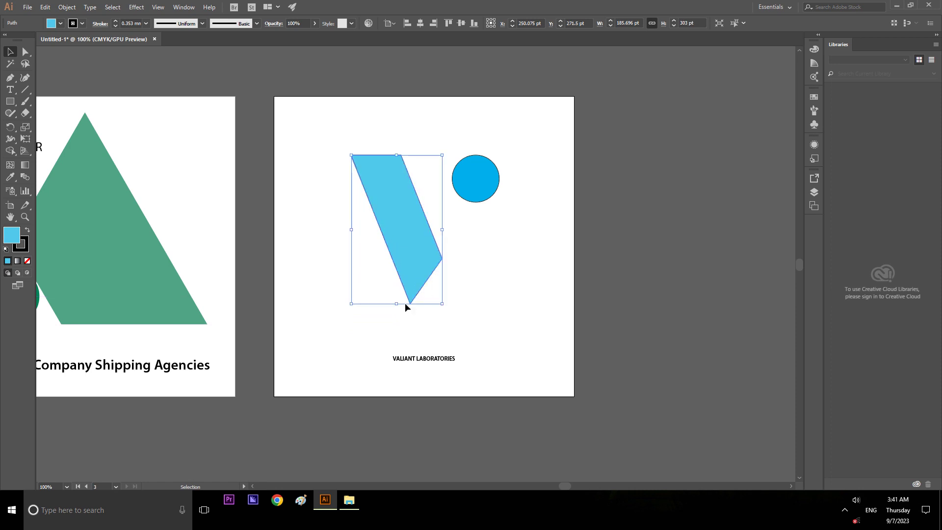
pyautogui.moveTo(398, 303); pyautogui.dragTo(397, 292)
pyautogui.press('a')
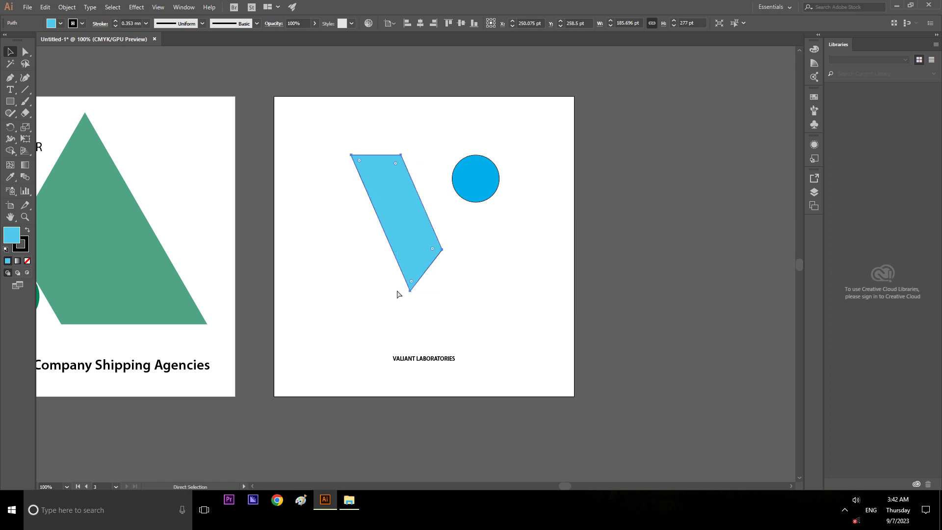
pyautogui.press('v')
pyautogui.moveTo(397, 291); pyautogui.dragTo(398, 276)
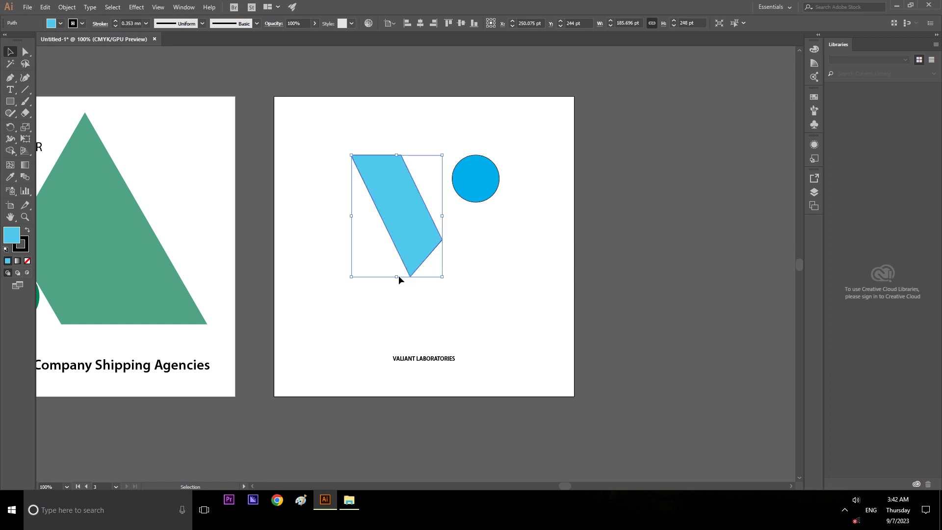
pyautogui.moveTo(397, 277); pyautogui.dragTo(396, 286)
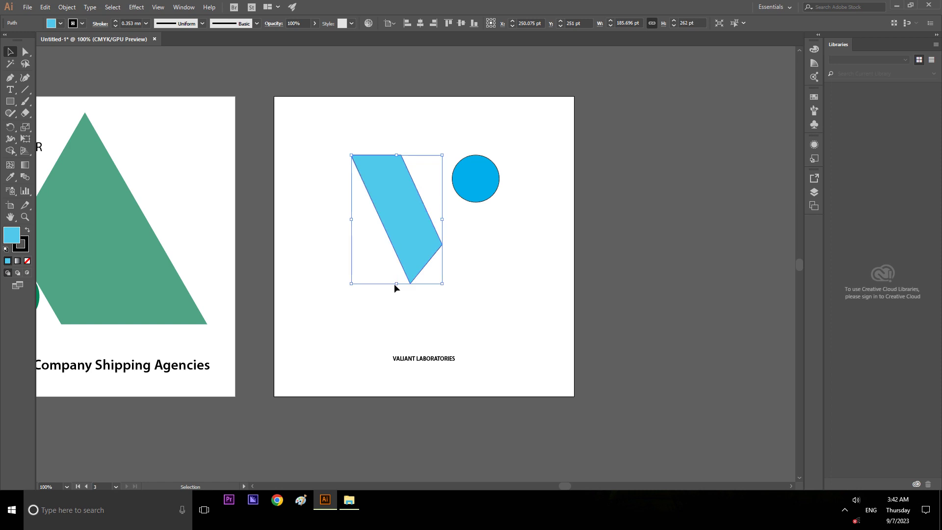
pyautogui.click(632, 234)
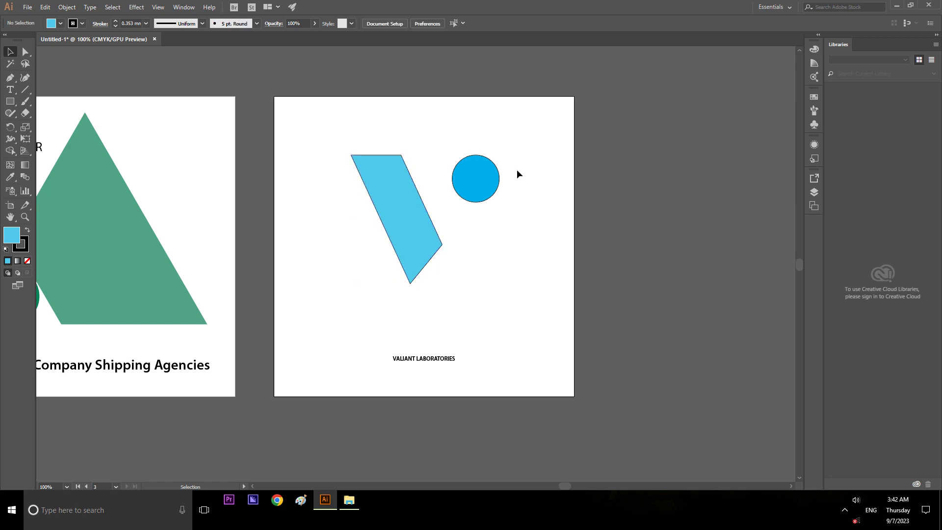
pyautogui.scroll(1, 426, 224)
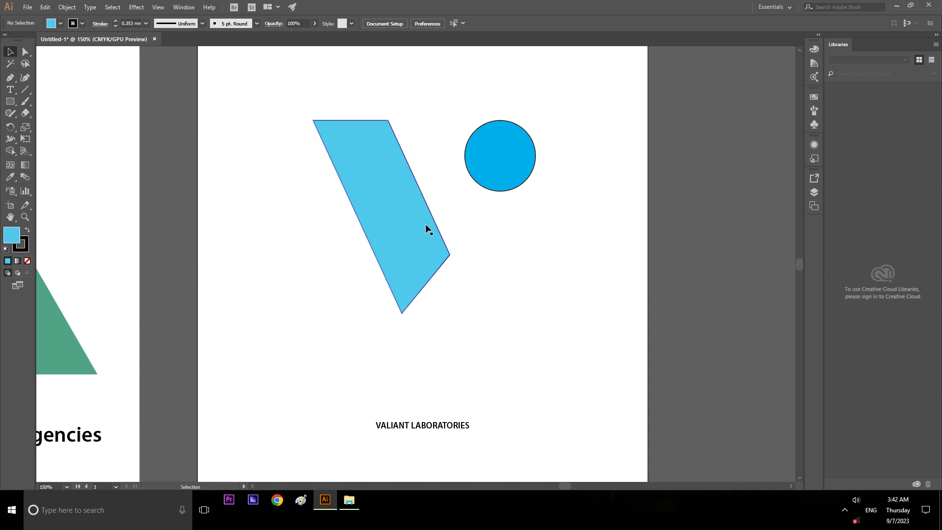
# - Select the parallelogram and circle in turn and undo the two most recent parallelogram edits
pyautogui.click(426, 223)
pyautogui.press('a')
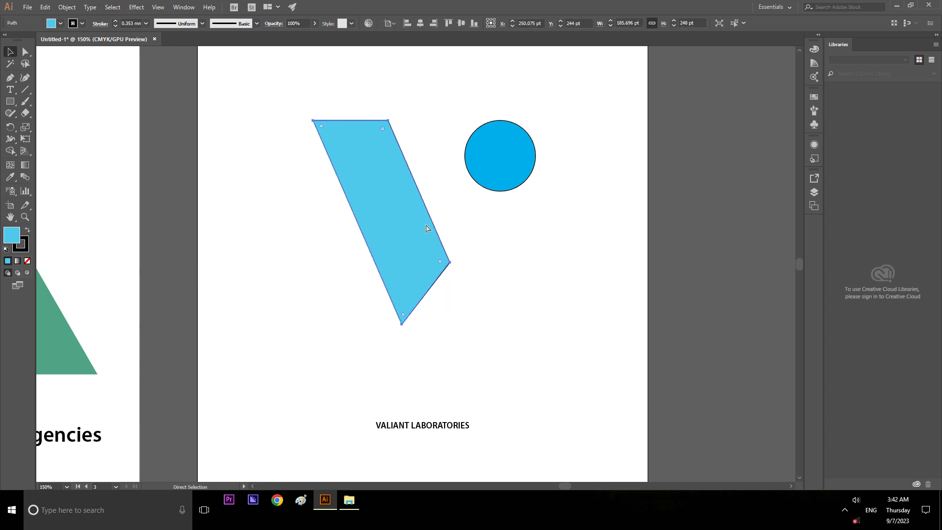
pyautogui.press('v')
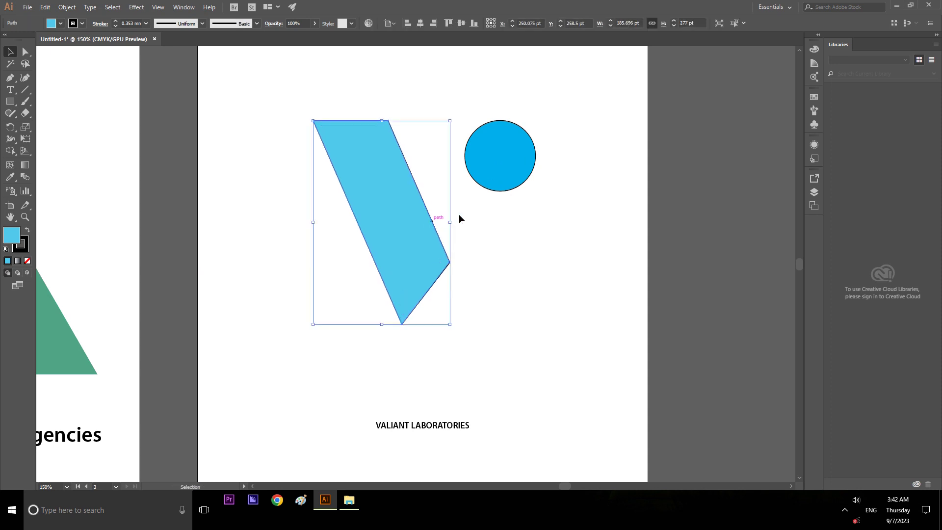
pyautogui.click(704, 224)
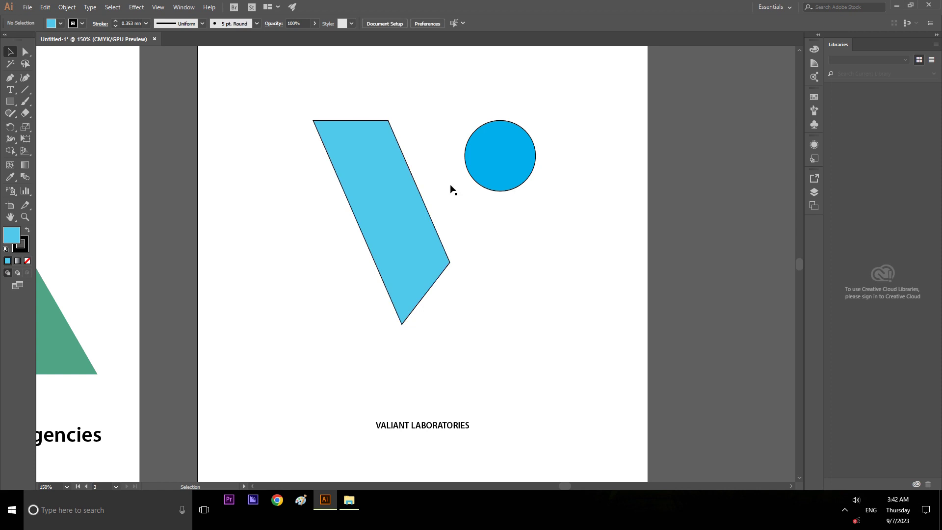
pyautogui.click(484, 188)
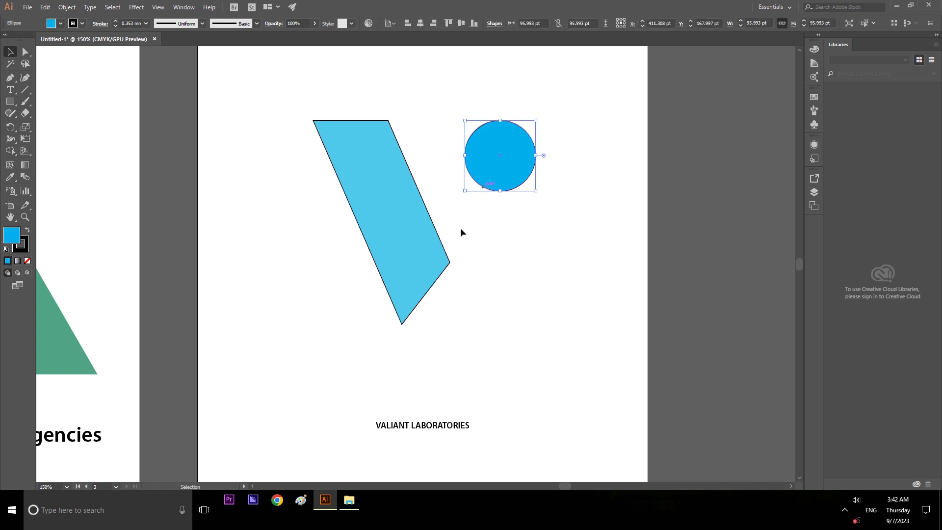
pyautogui.click(446, 267)
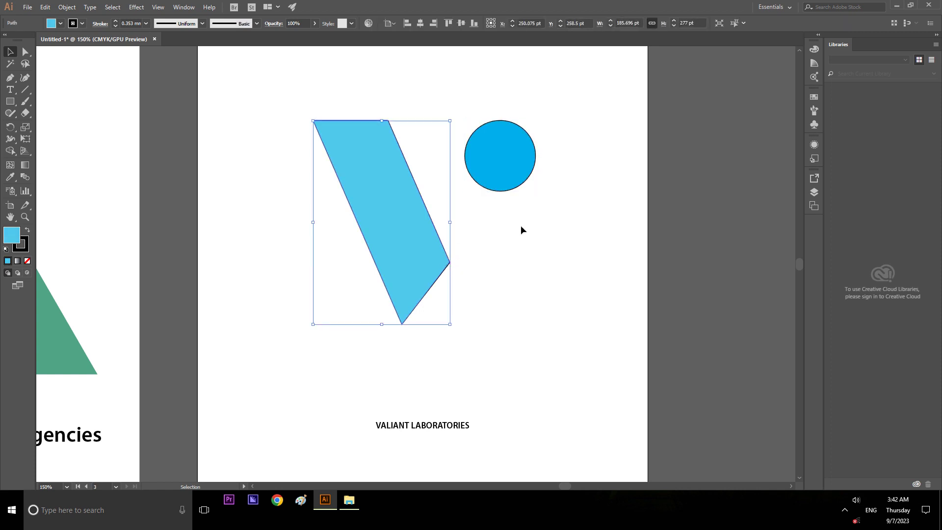
pyautogui.click(517, 187)
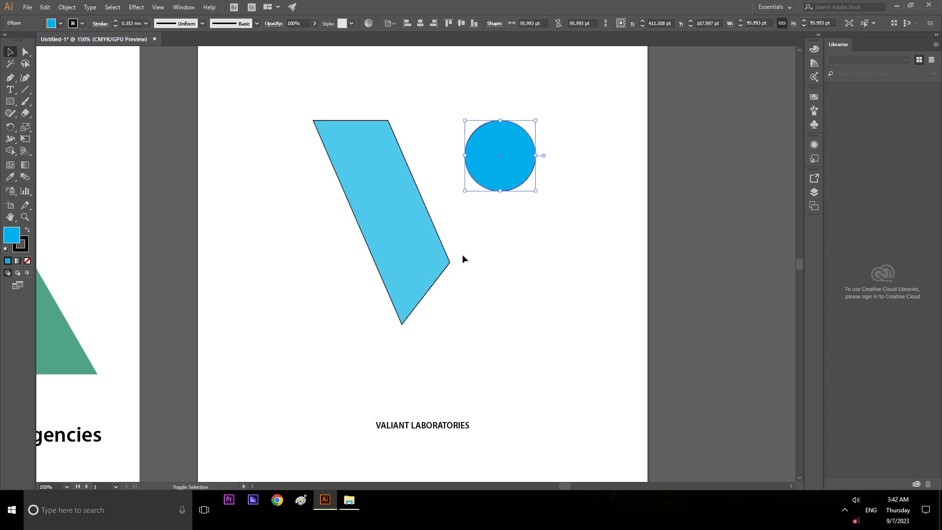
pyautogui.keyDown('shift'); pyautogui.click(451, 264); pyautogui.keyUp('shift')
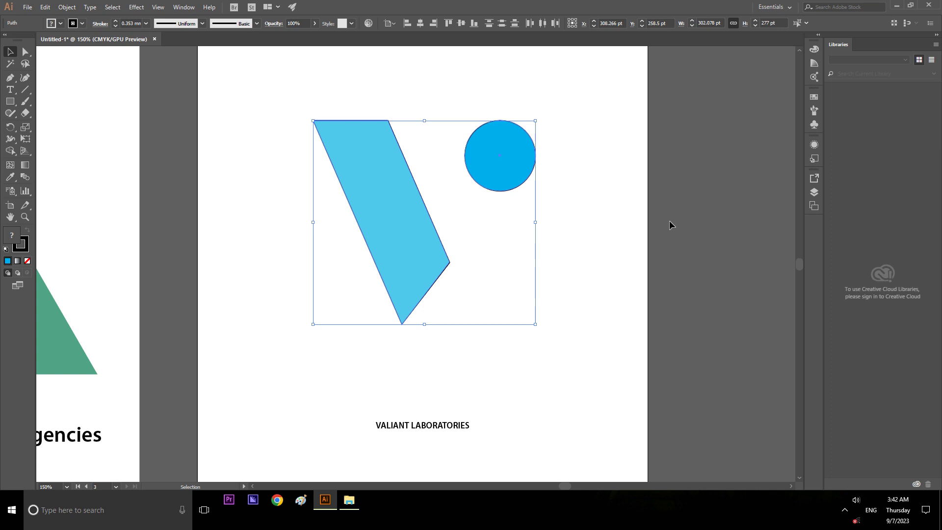
pyautogui.hotkey('ctrl', 'z')
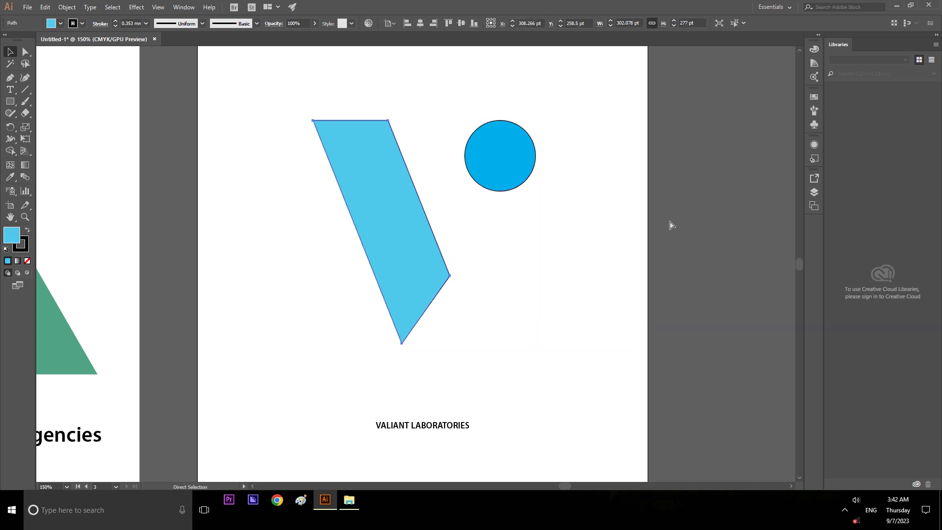
pyautogui.hotkey('ctrl', 'z')
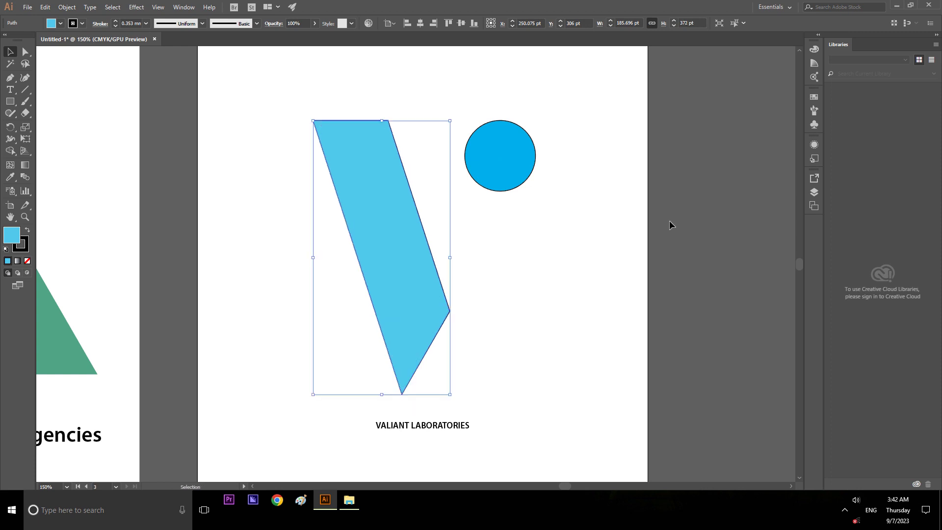
pyautogui.click(670, 221)
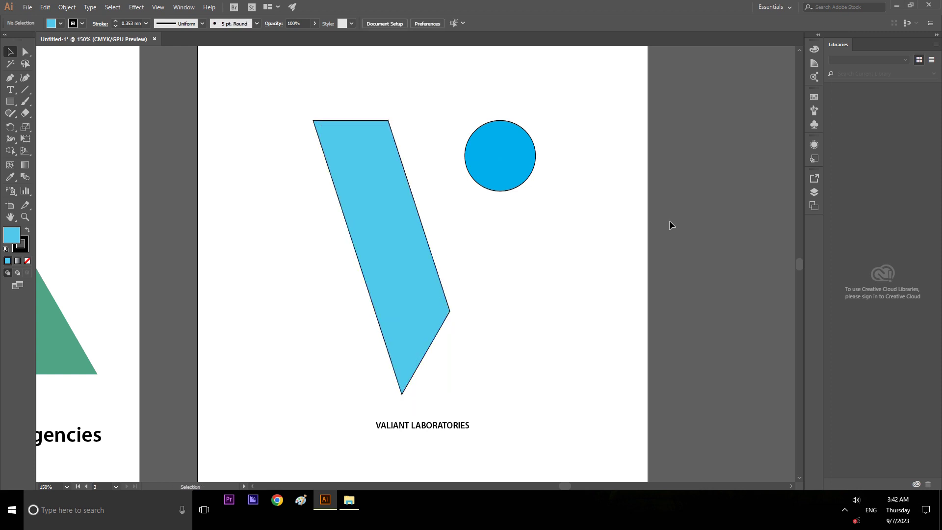
pyautogui.click(447, 293)
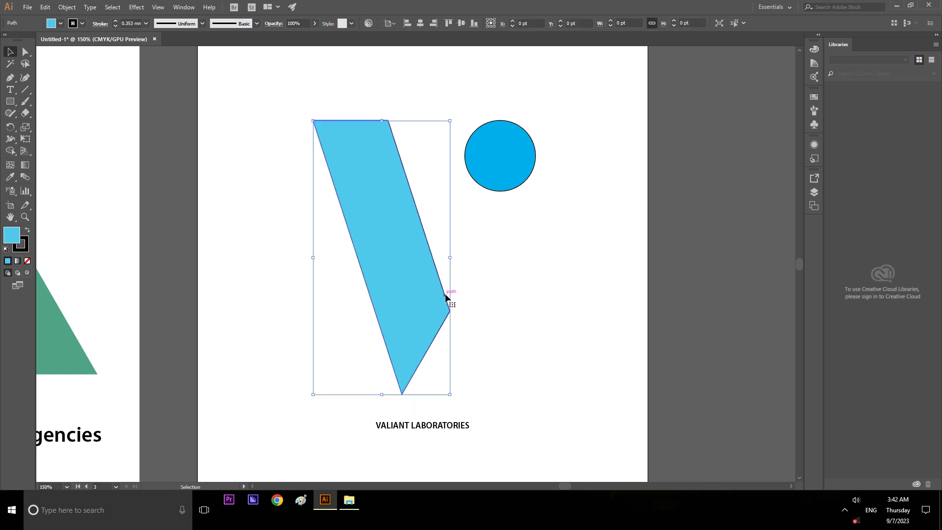
pyautogui.keyDown('shift'); pyautogui.click(500, 192); pyautogui.keyUp('shift')
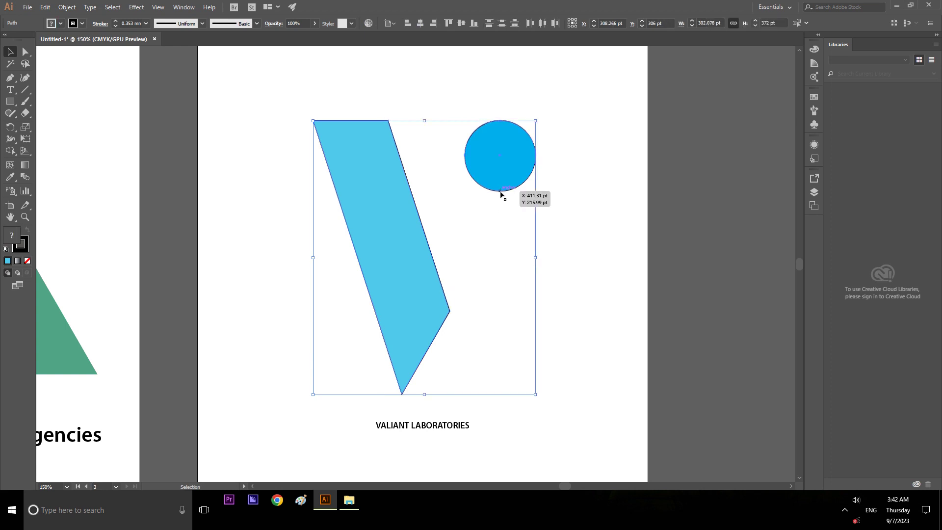
pyautogui.keyDown('alt'); pyautogui.scroll(-1, 501, 194); pyautogui.keyUp('alt')
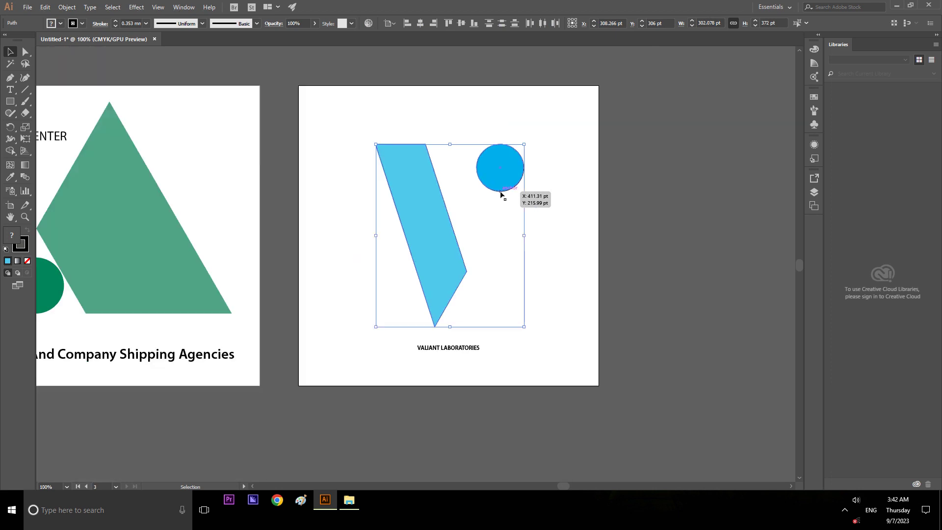
pyautogui.keyDown('alt'); pyautogui.scroll(1, 501, 194); pyautogui.keyUp('alt')
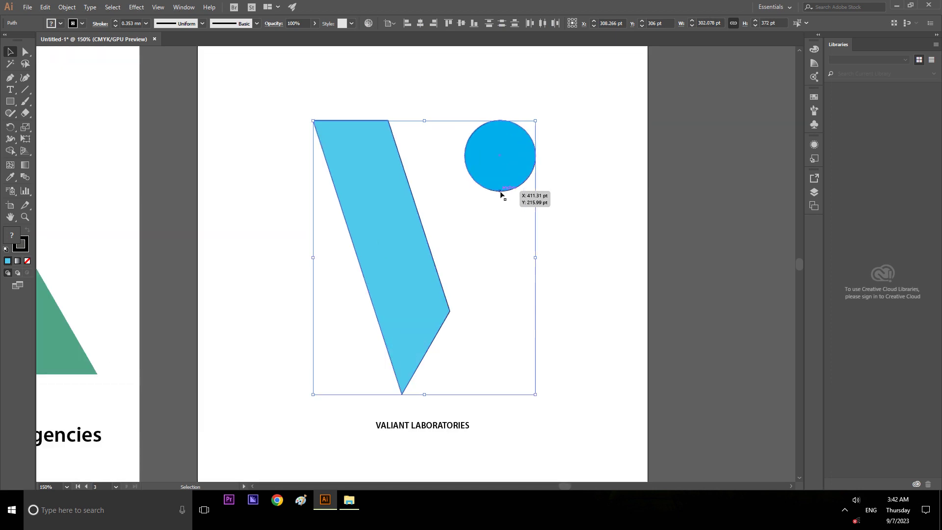
pyautogui.click(707, 215)
# - Resize the parallelogram from its bottom edge to 309 pt tall
pyautogui.click(449, 310)
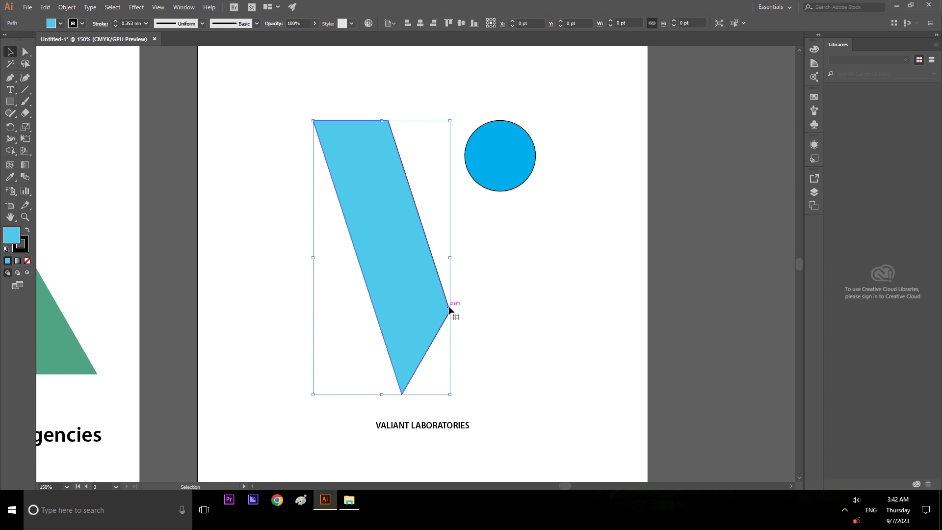
pyautogui.moveTo(384, 394); pyautogui.dragTo(392, 358)
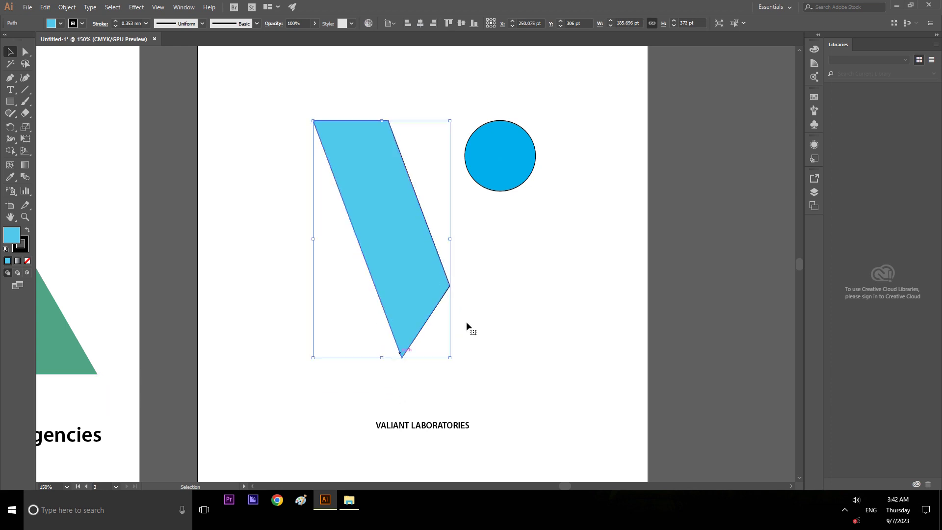
pyautogui.click(718, 236)
pyautogui.click(440, 276)
pyautogui.moveTo(384, 349); pyautogui.dragTo(384, 348)
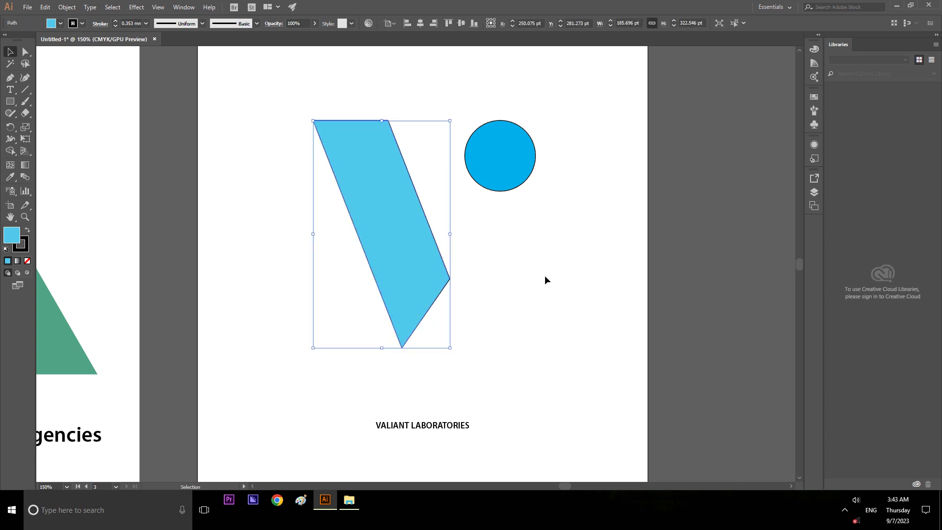
pyautogui.click(679, 237)
pyautogui.scroll(-1, 511, 244)
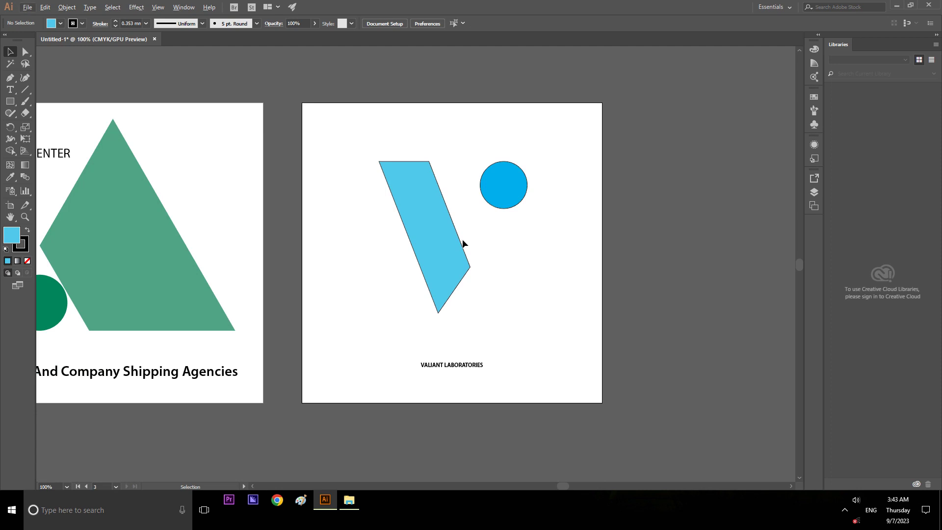
pyautogui.scroll(1, 505, 251)
# - Select the parallelogram with the circle, set Align to Selection, and group them
pyautogui.click(425, 205)
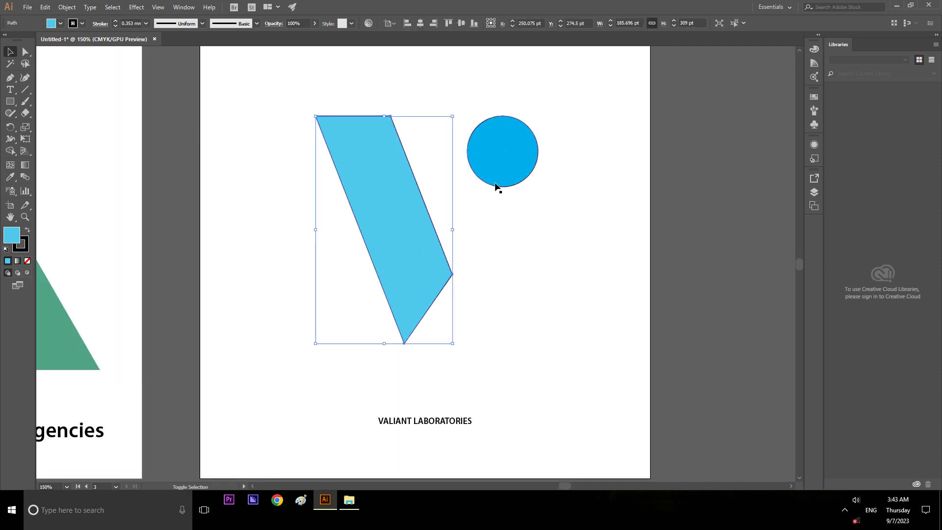
pyautogui.keyDown('shift'); pyautogui.click(495, 187); pyautogui.keyUp('shift')
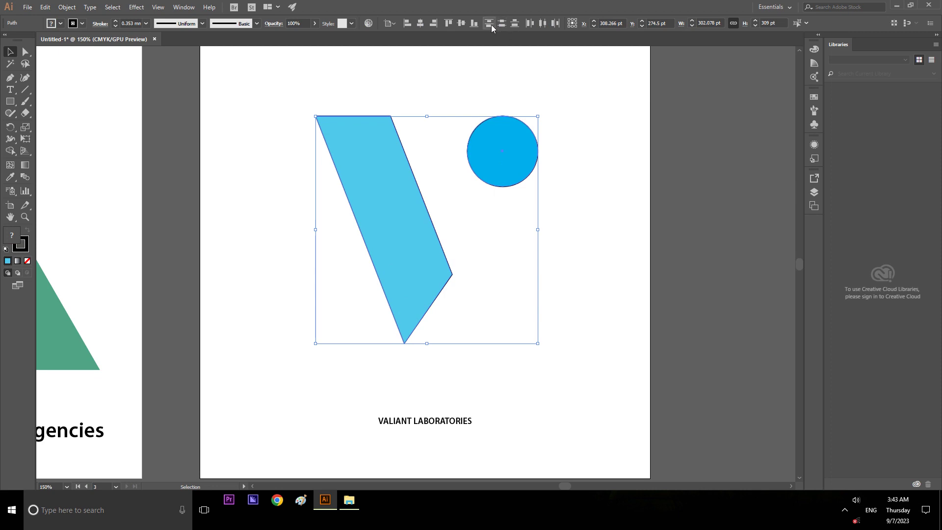
pyautogui.click(395, 24)
pyautogui.click(439, 32)
pyautogui.press('a')
pyautogui.press('v')
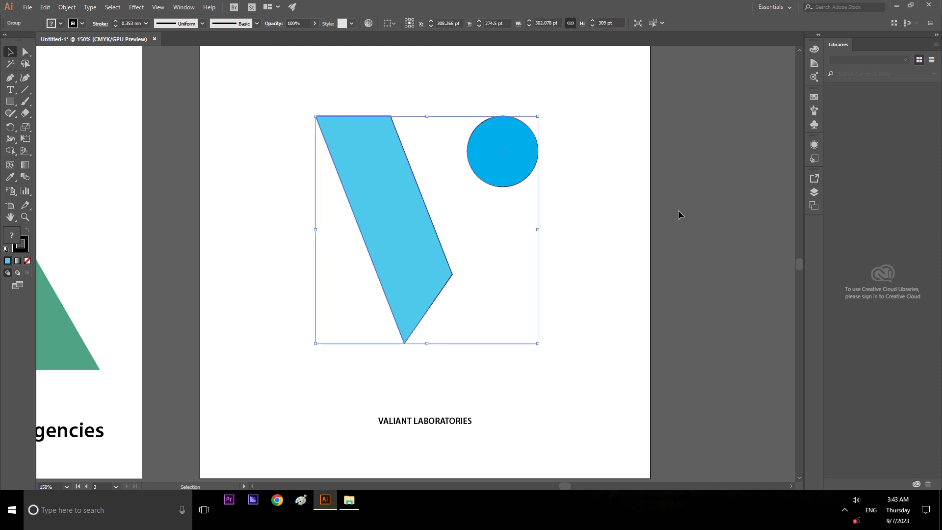
pyautogui.click(679, 210)
pyautogui.scroll(-1, 534, 230)
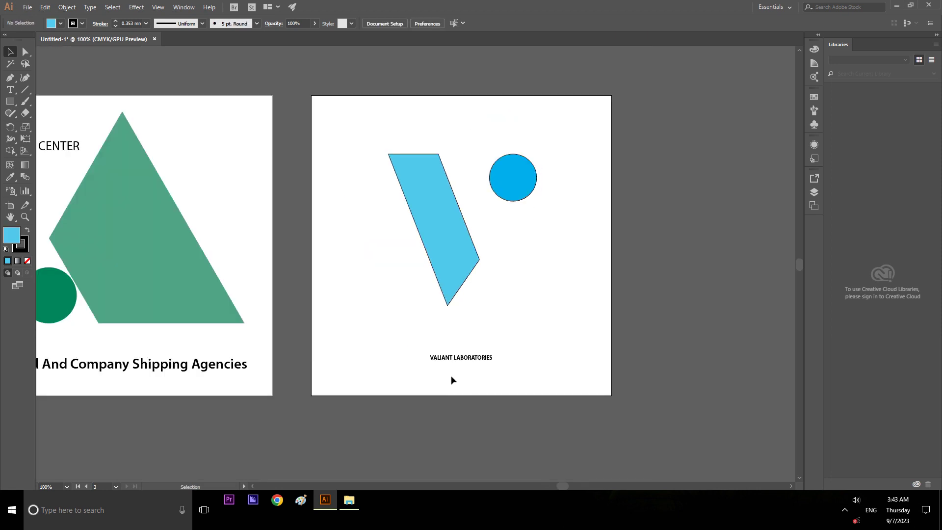
pyautogui.scroll(1, 452, 381)
# - Scale up the company name text, nudge it upward, and set alignment to Artboard
pyautogui.click(466, 353)
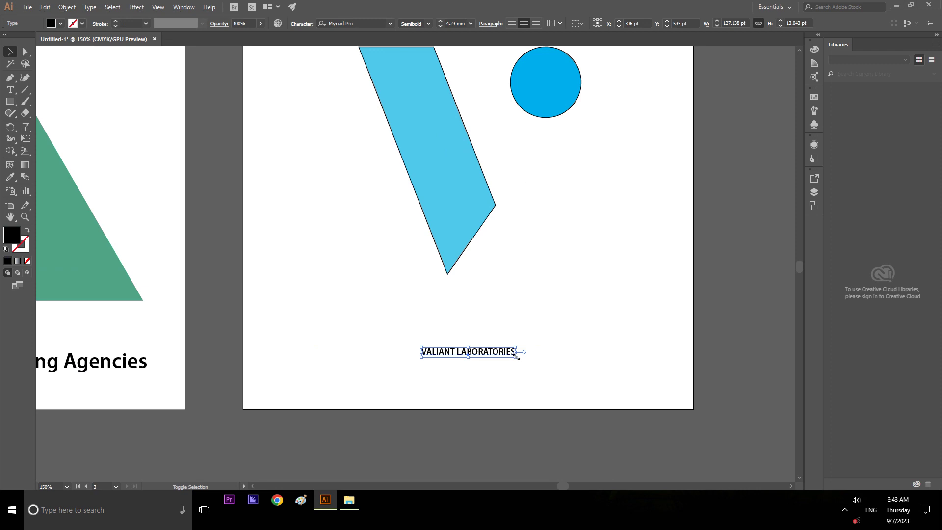
pyautogui.moveTo(517, 357); pyautogui.dragTo(579, 364)
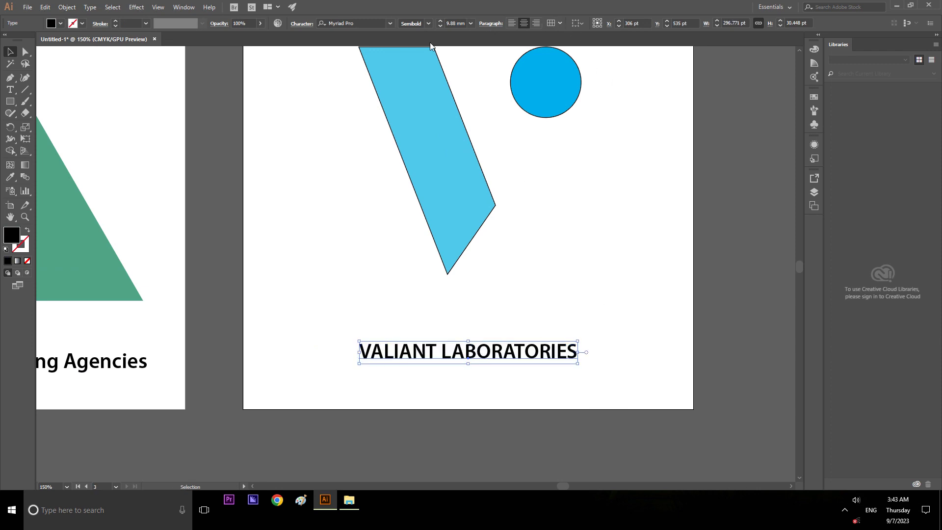
pyautogui.moveTo(577, 363)
pyautogui.mouseDown()
pyautogui.moveTo(667, 402)
pyautogui.moveTo(658, 396)
pyautogui.mouseUp()
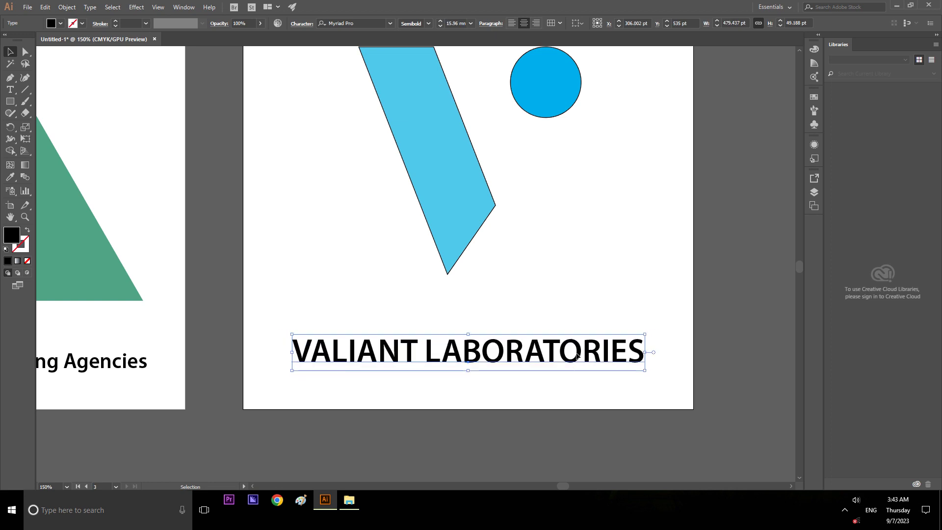
pyautogui.moveTo(577, 357); pyautogui.dragTo(577, 340)
pyautogui.click(580, 23)
pyautogui.click(594, 53)
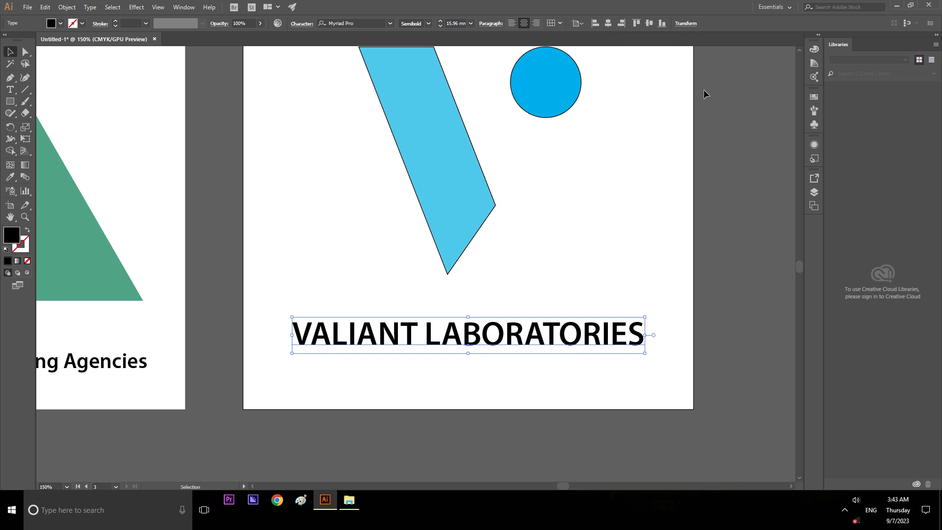
pyautogui.click(729, 139)
# - Recase the name to Title Case 'Valiant Laboratories' and enlarge it to about 21.38 mm
pyautogui.press('a')
pyautogui.hotkey('ctrl', '0')
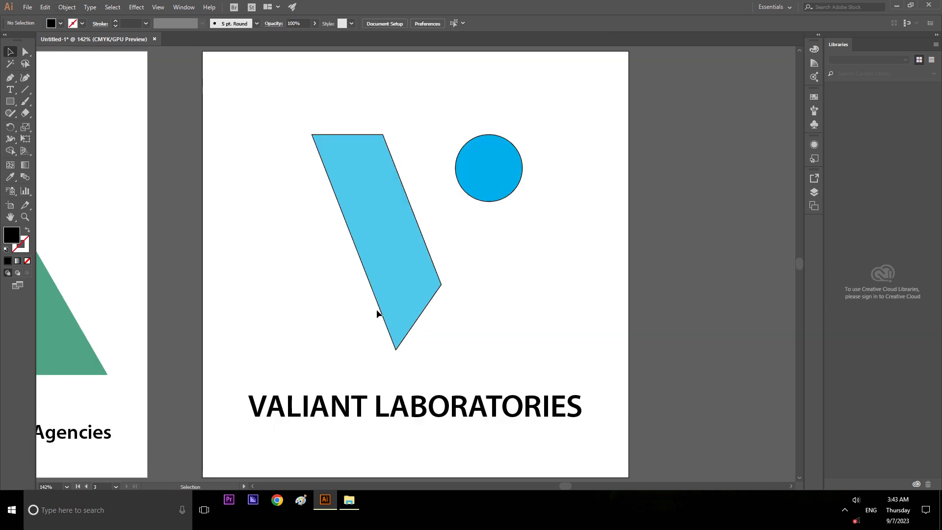
pyautogui.click(482, 406)
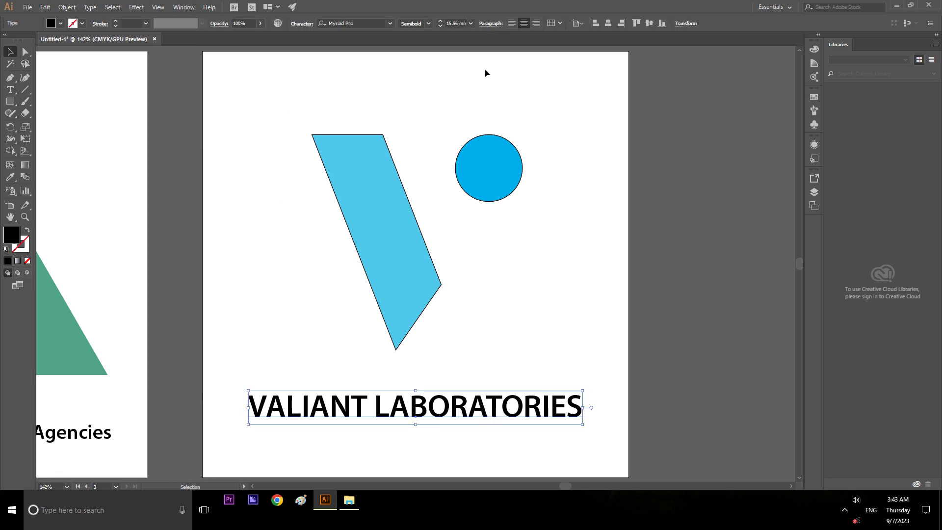
pyautogui.click(91, 9)
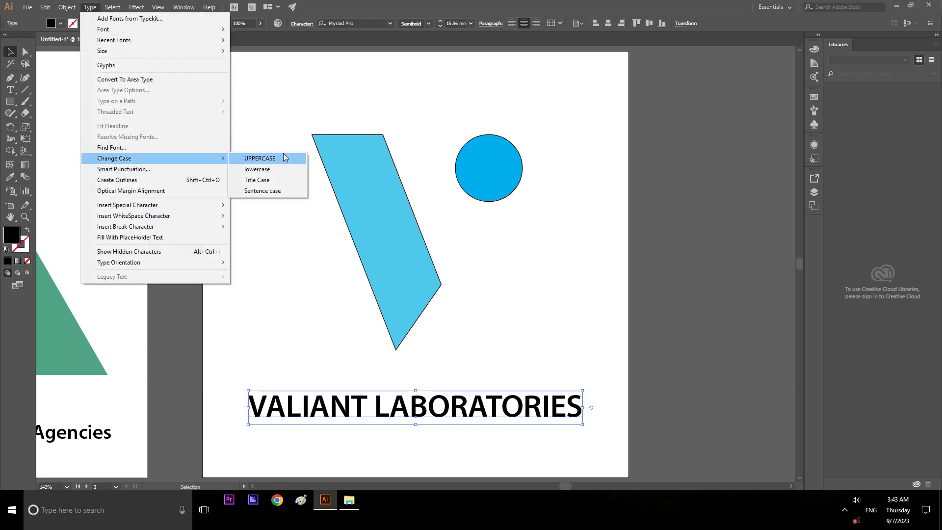
pyautogui.click(272, 178)
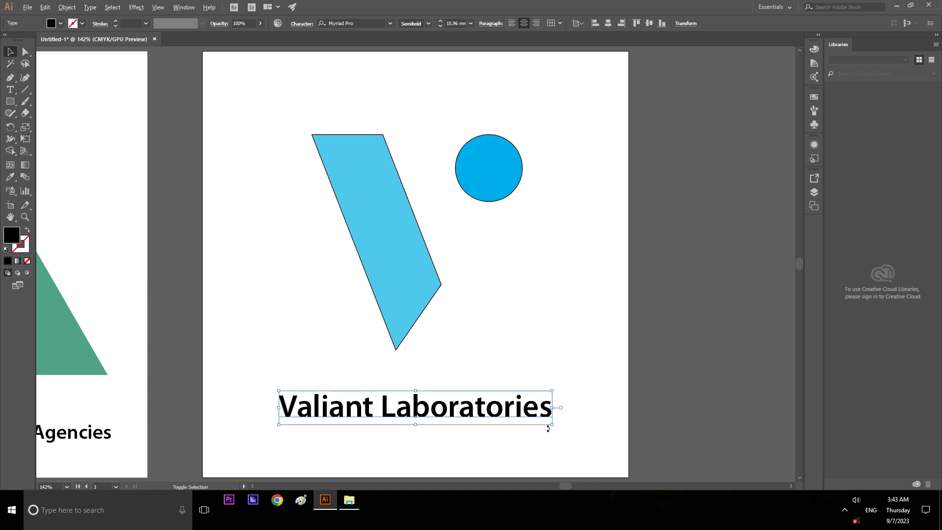
pyautogui.moveTo(549, 429); pyautogui.dragTo(601, 460)
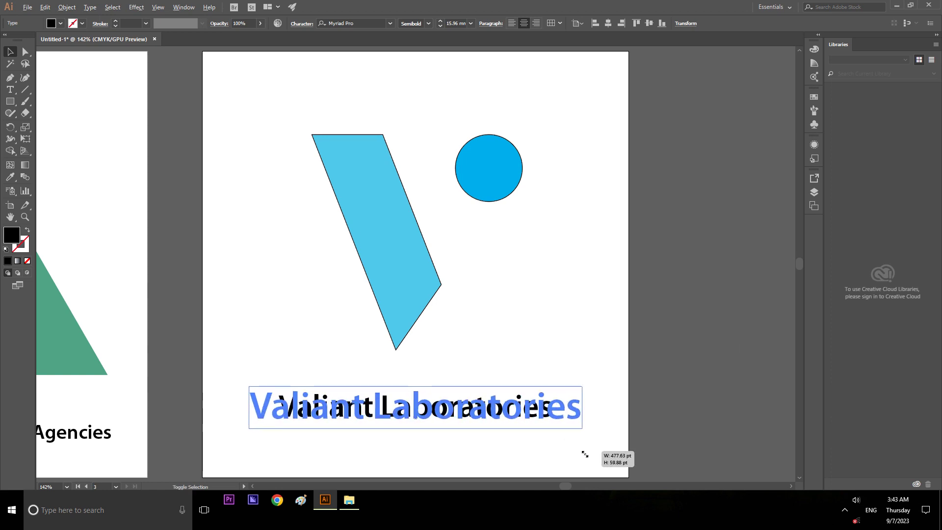
pyautogui.click(694, 356)
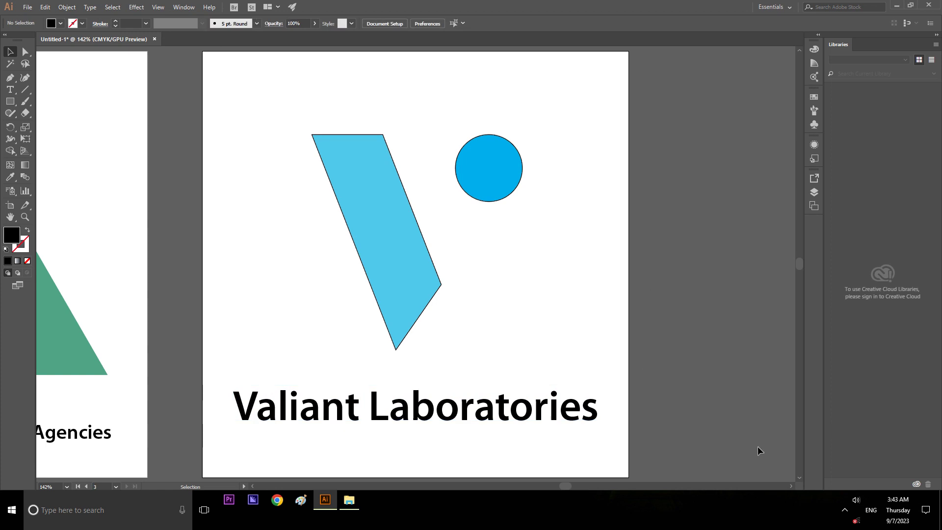